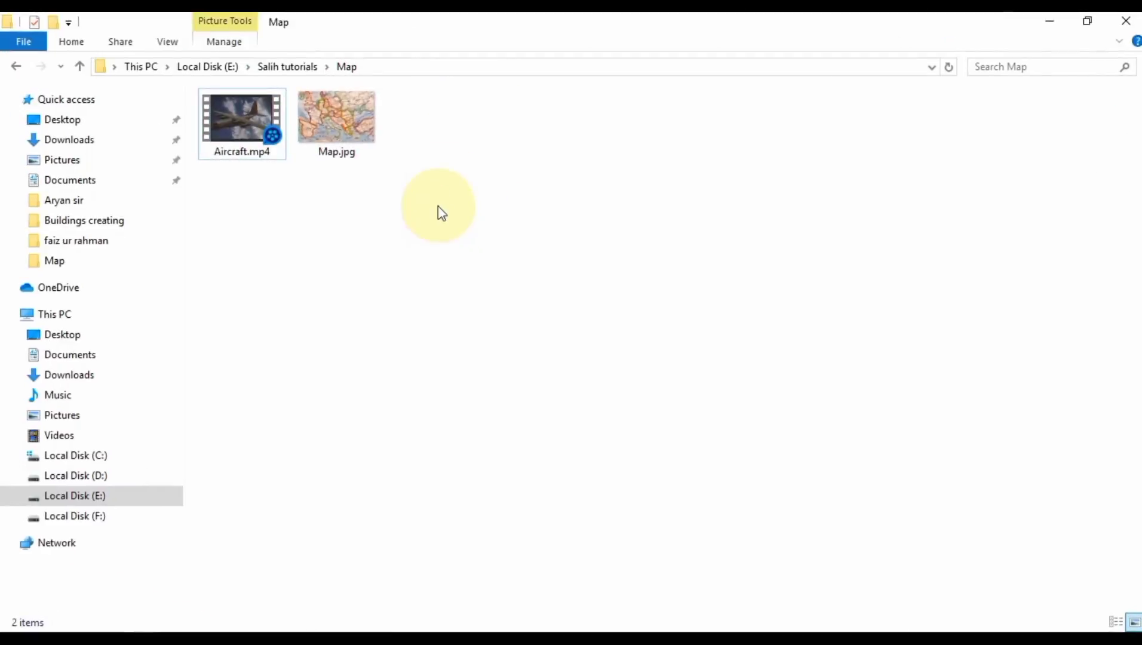
Select Aircraft.mp4 and Map.jpg in the Map folder and import both into the Filmora project media
{"action": "left_click_drag", "start_coordinate": [438, 206], "coordinate": [261, 124]}
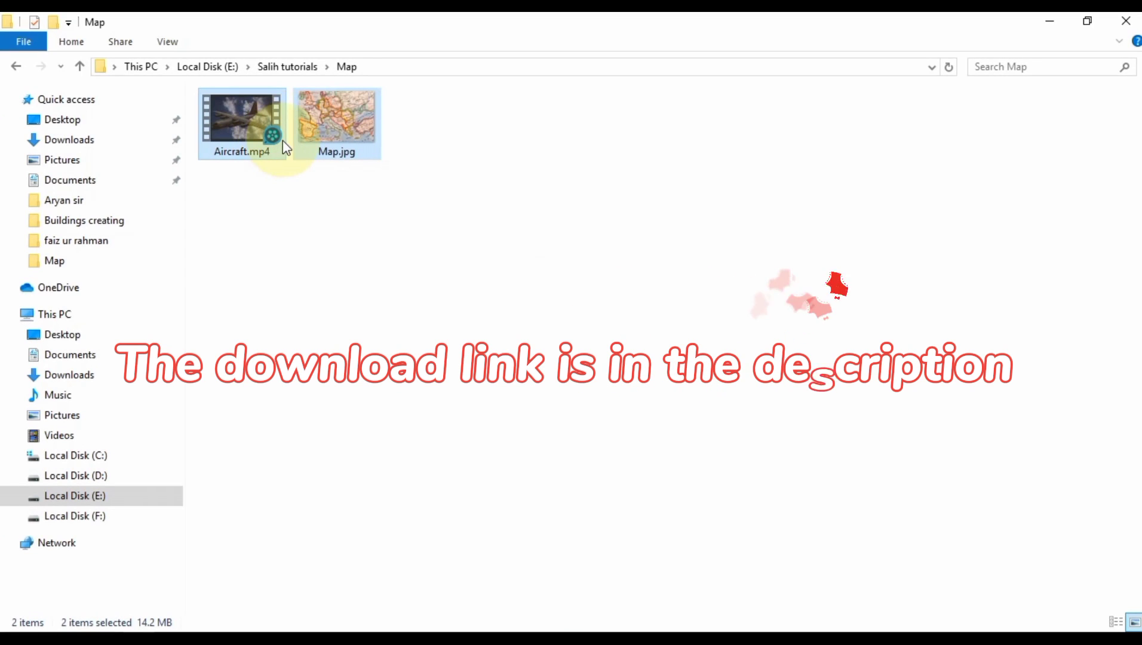
{"action": "left_click", "coordinate": [339, 129]}
{"action": "left_click_drag", "start_coordinate": [339, 130], "coordinate": [348, 251]}
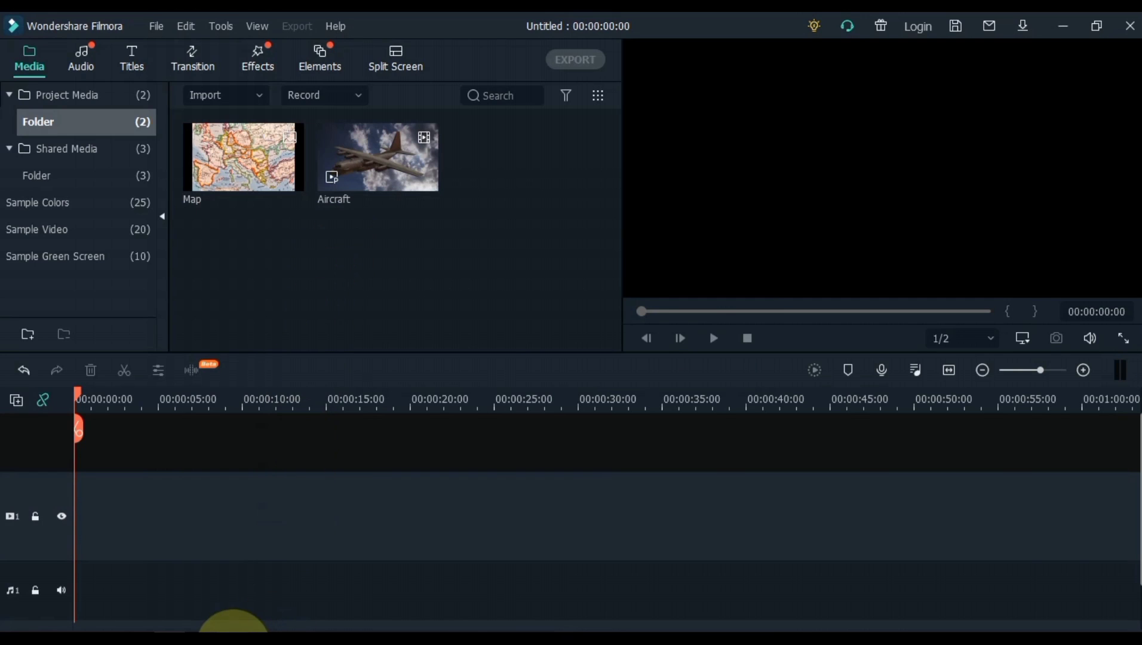
Switch to Photoshop and open Map.jpg from the Map folder
{"action": "left_click", "coordinate": [233, 627]}
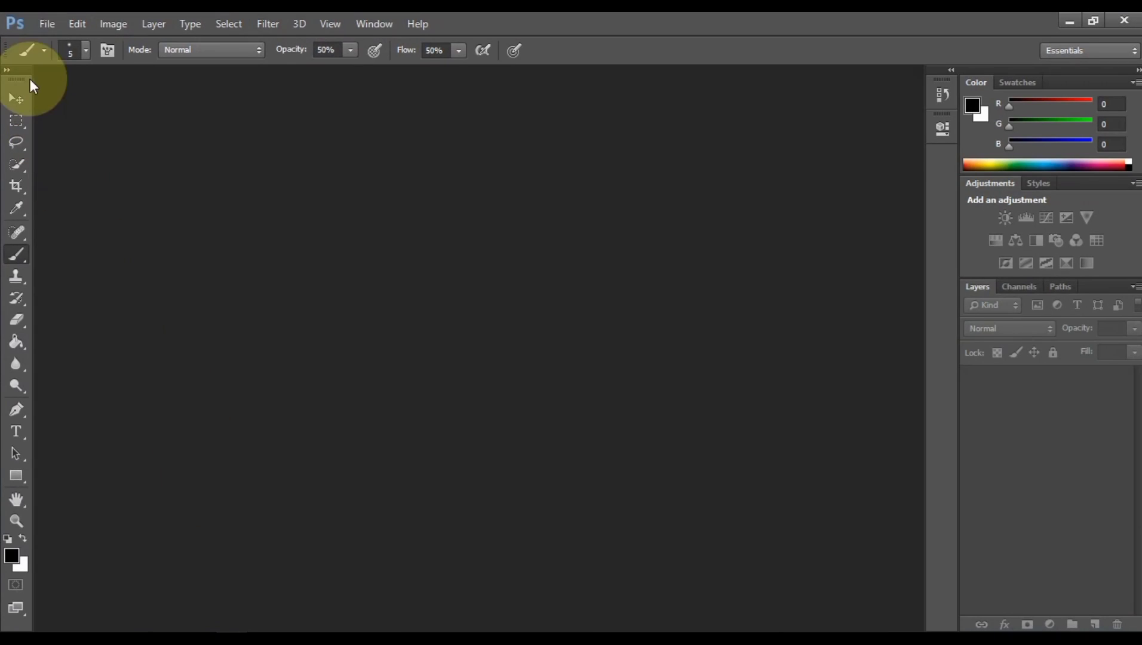
{"action": "left_click", "coordinate": [43, 24]}
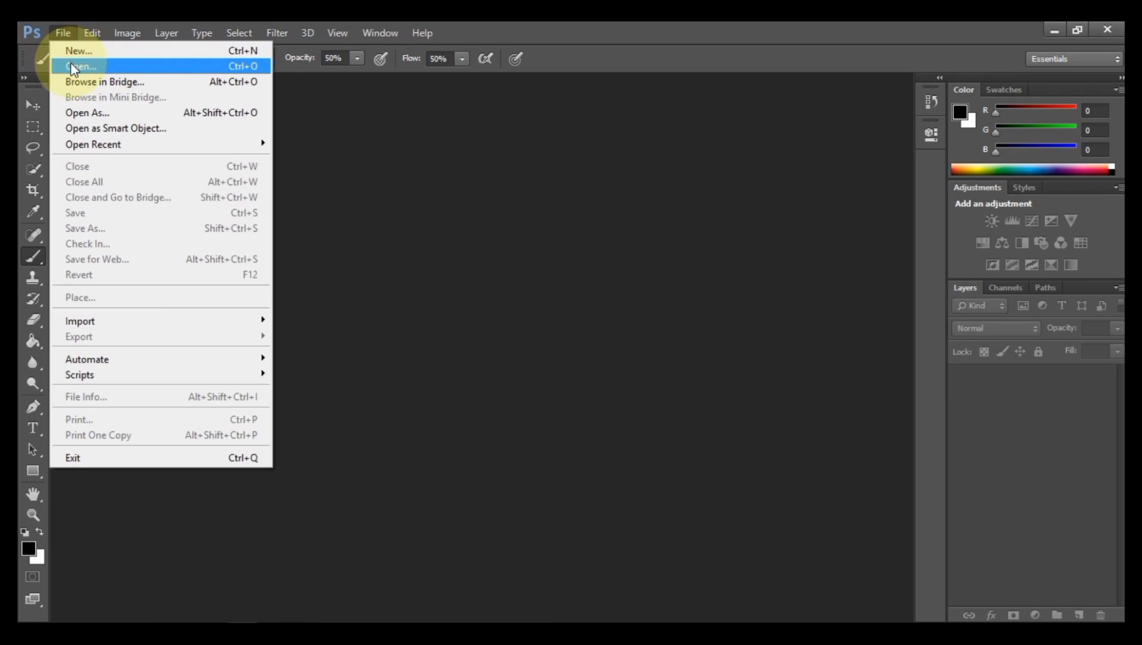
{"action": "left_click", "coordinate": [70, 63]}
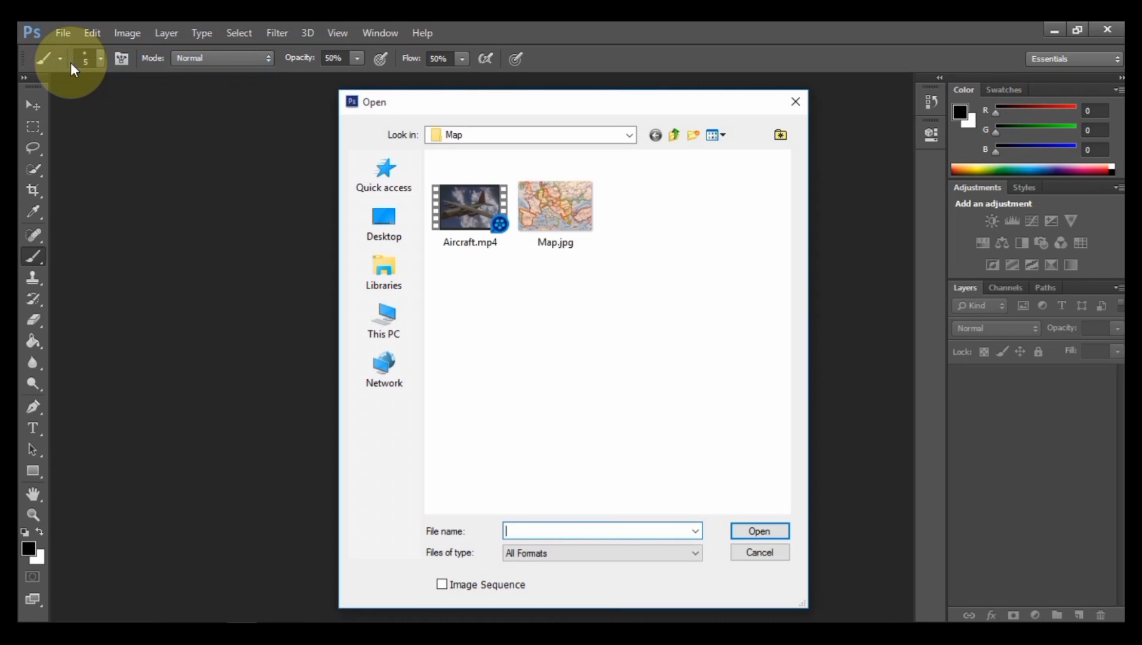
{"action": "left_click", "coordinate": [555, 222]}
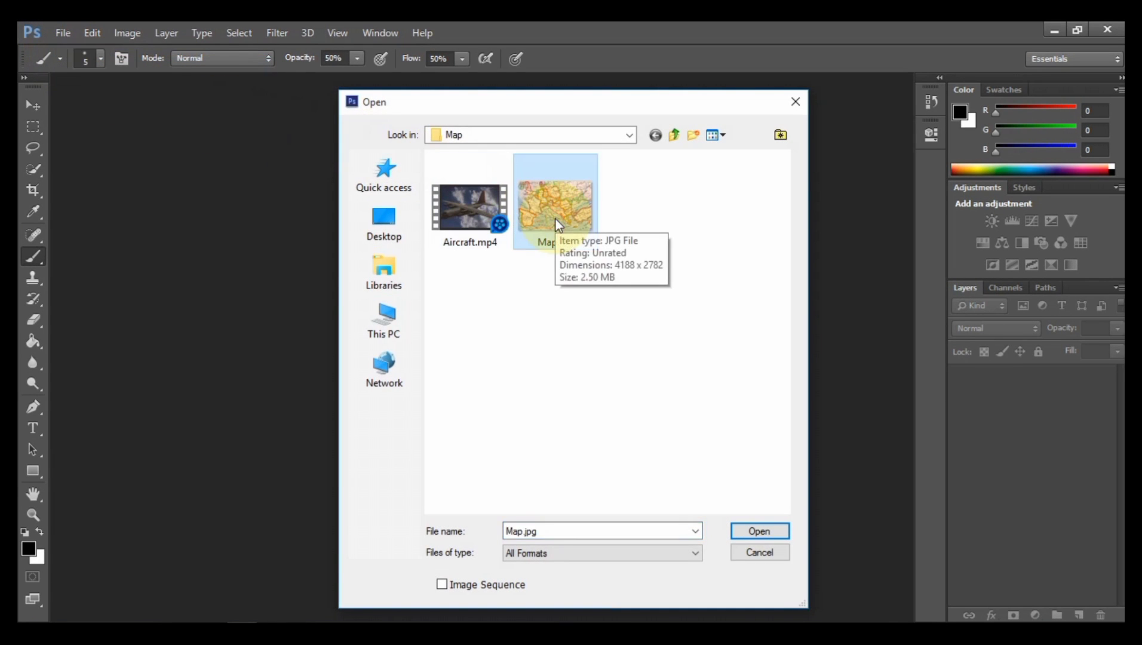
{"action": "left_click", "coordinate": [740, 532]}
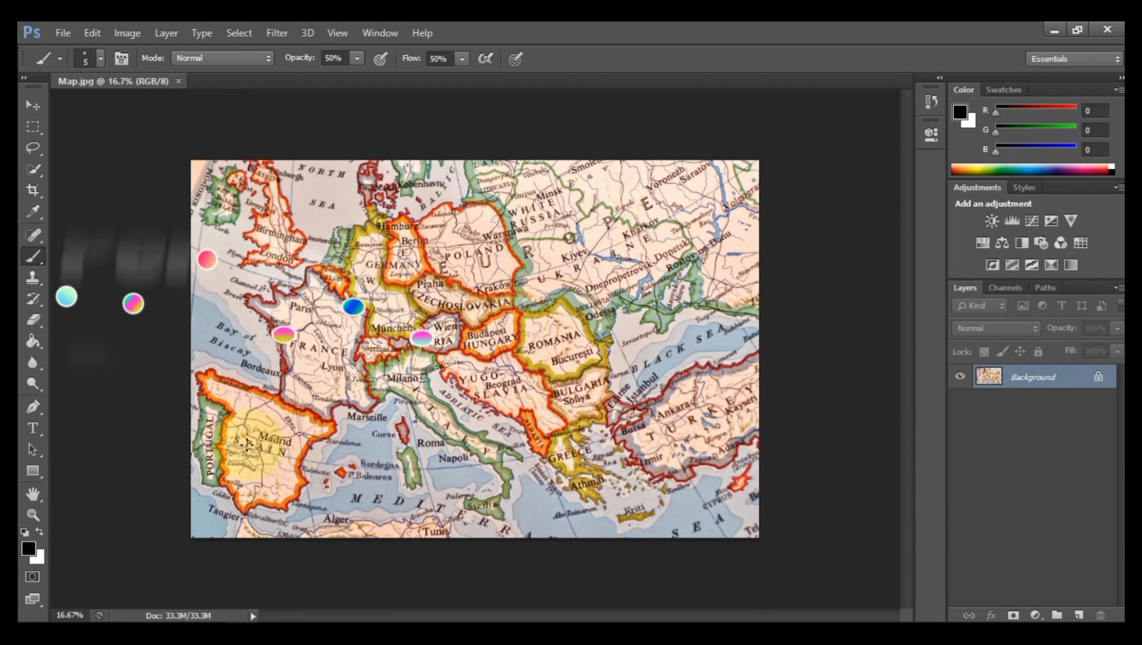
Draw an open path with the Pen tool from north-western Spain eastward across the map through Romania
{"action": "left_click", "coordinate": [41, 407]}
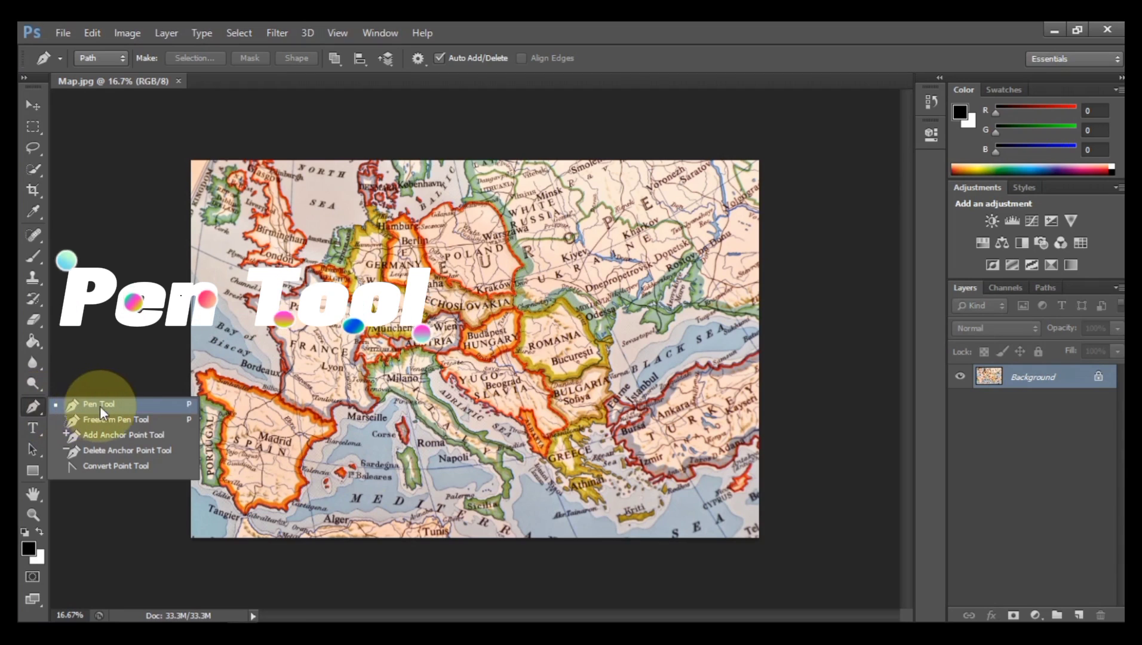
{"action": "left_click", "coordinate": [125, 405]}
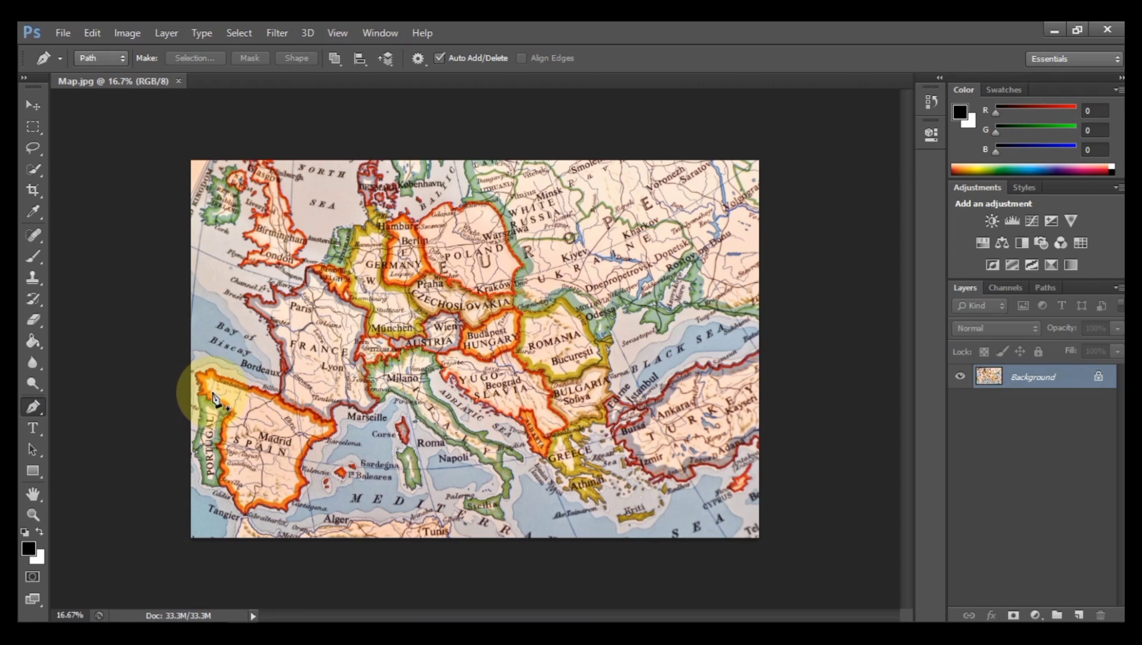
{"action": "left_click", "coordinate": [212, 393]}
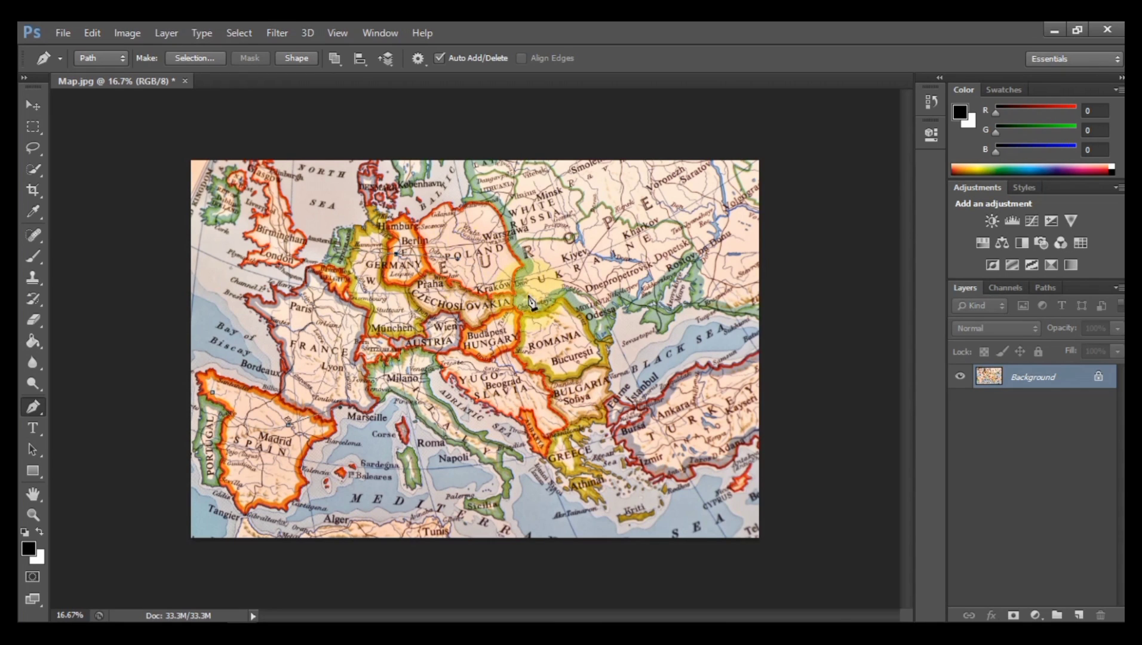
{"action": "left_click", "coordinate": [565, 334]}
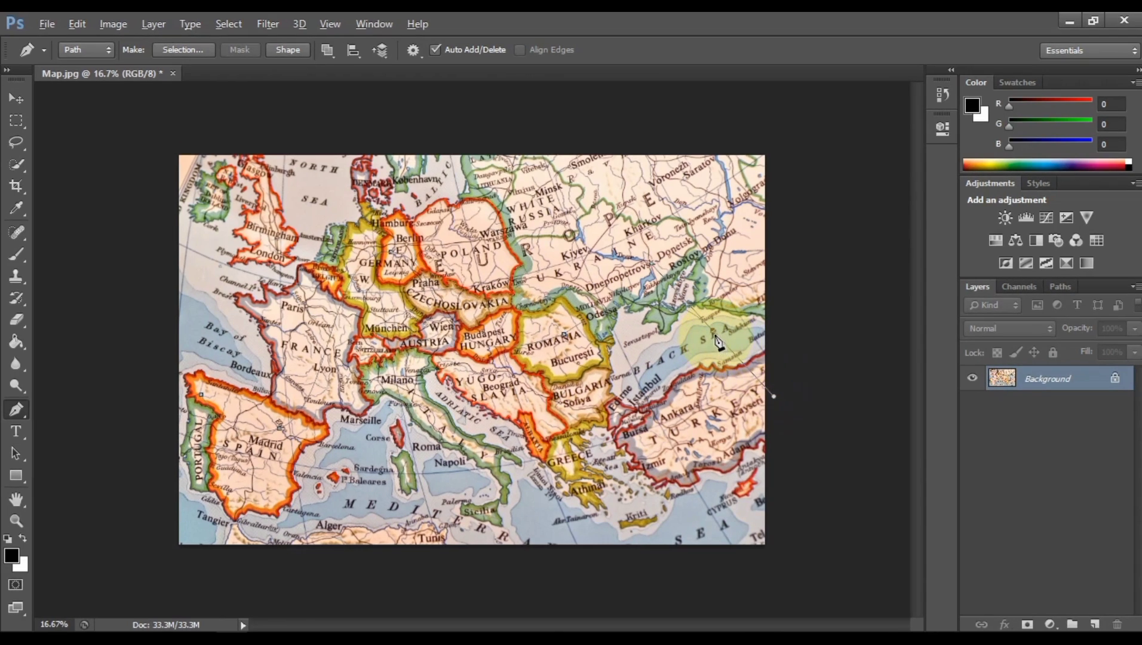
{"action": "key", "text": "z"}
{"action": "left_click", "coordinate": [197, 380]}
{"action": "left_click_drag", "start_coordinate": [550, 149], "coordinate": [318, 423]}
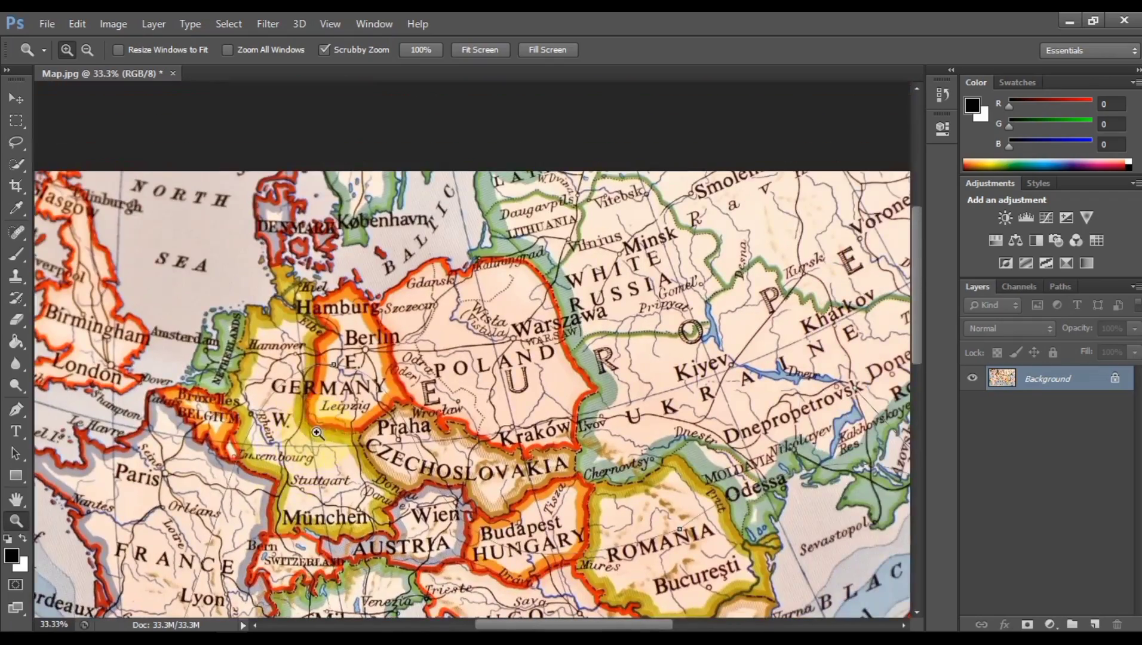
{"action": "left_click_drag", "start_coordinate": [727, 500], "coordinate": [442, 460]}
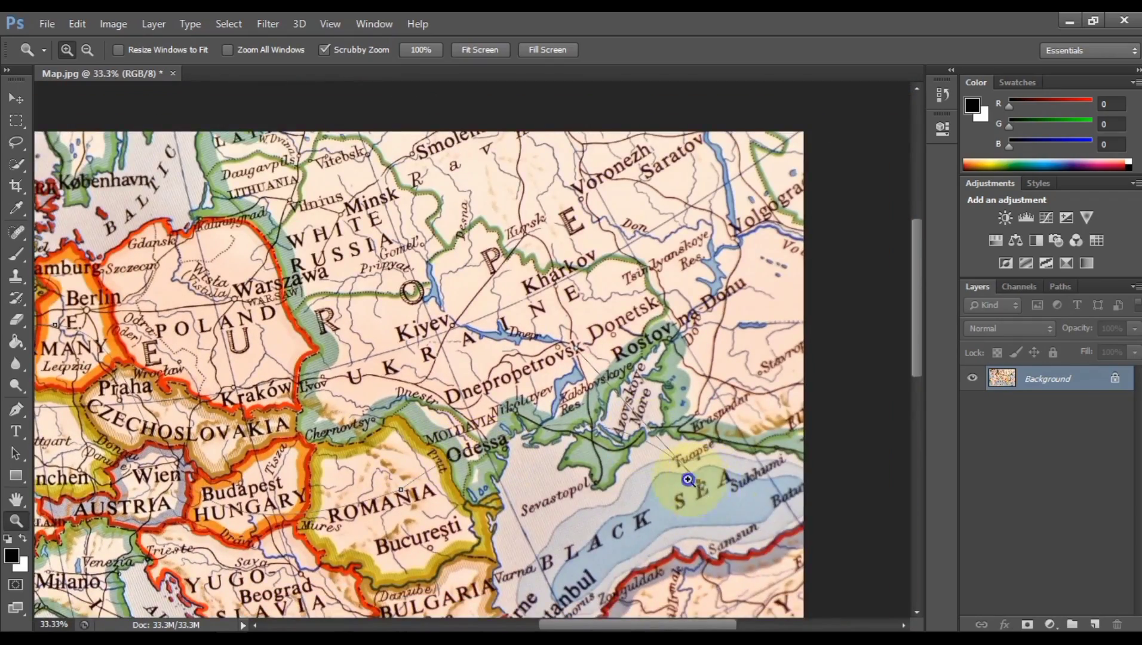
{"action": "left_click_drag", "start_coordinate": [696, 484], "coordinate": [692, 473]}
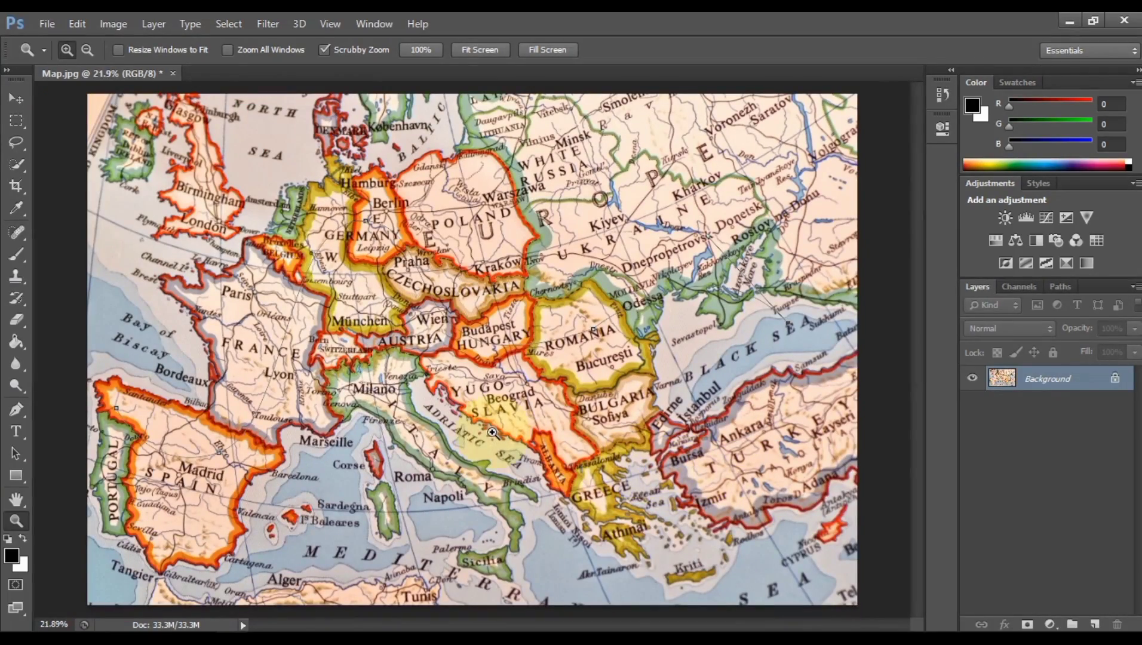
Choose the Brush tool and set the foreground colour to yellow #f6ff00
{"action": "left_click", "coordinate": [13, 255]}
{"action": "right_click", "coordinate": [11, 255]}
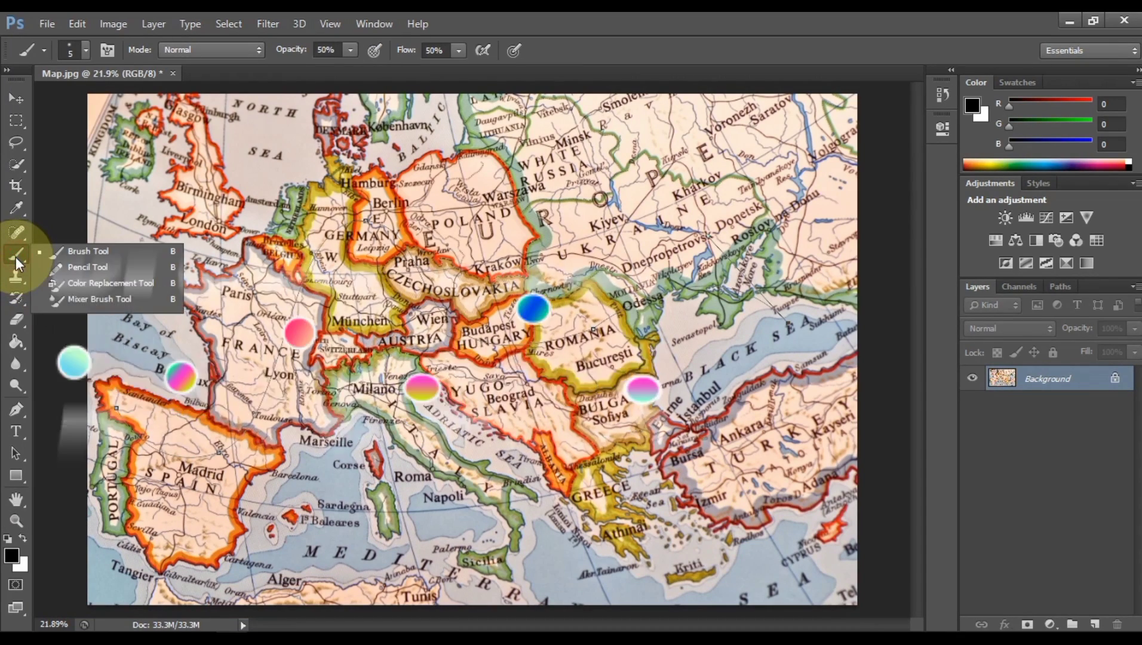
{"action": "left_click", "coordinate": [99, 249]}
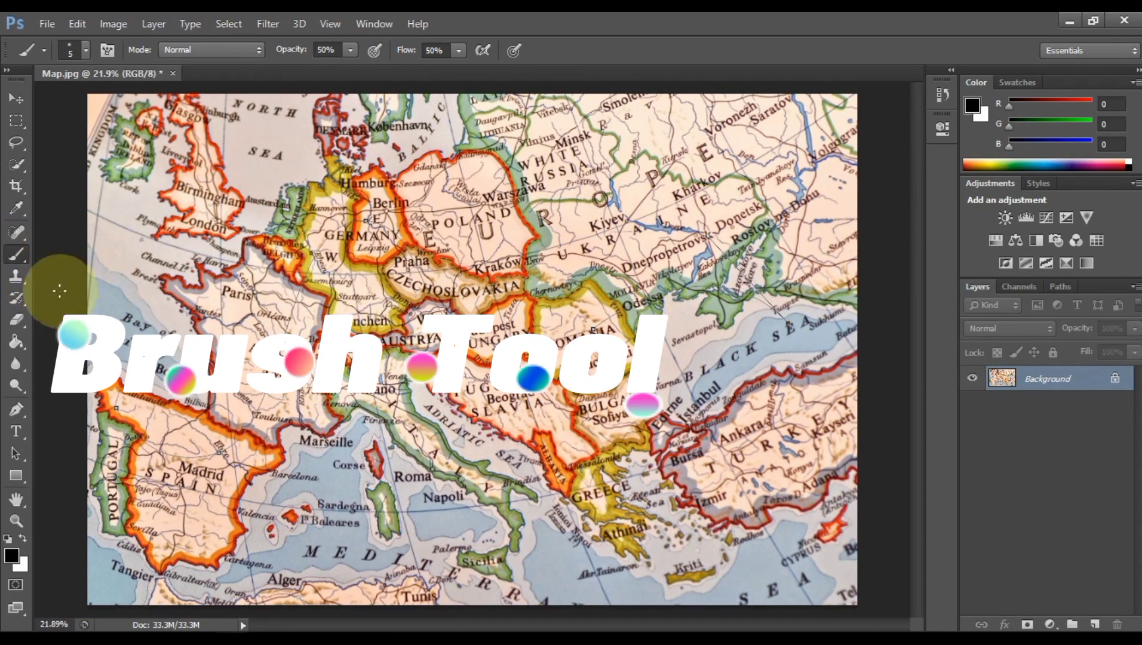
{"action": "left_click", "coordinate": [13, 557]}
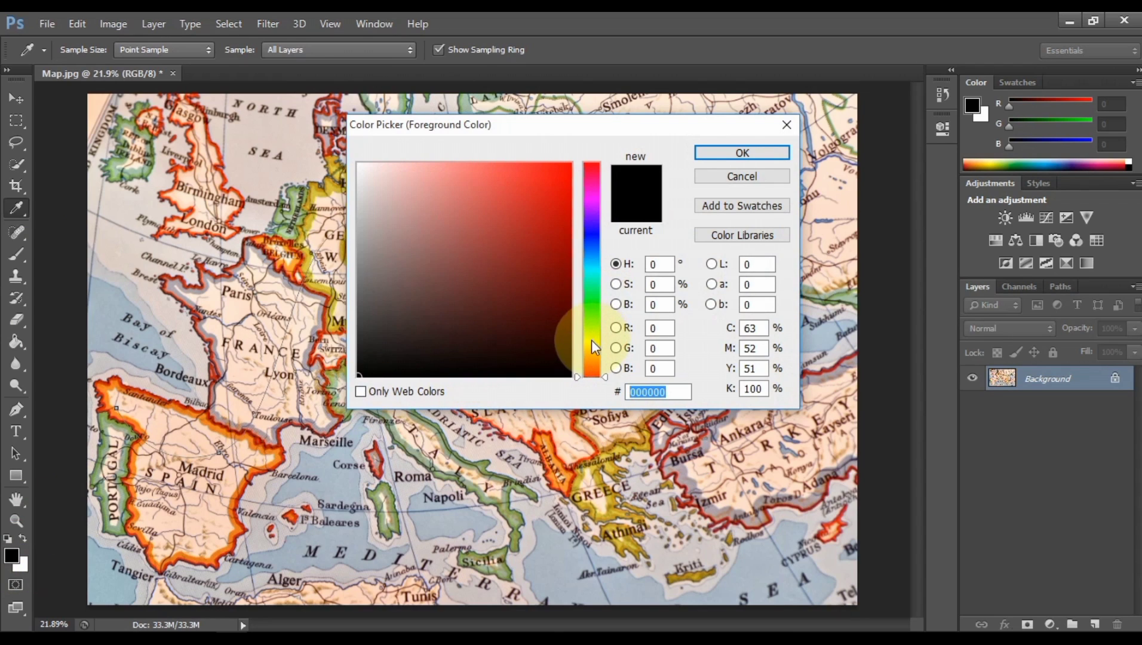
{"action": "left_click", "coordinate": [591, 340]}
{"action": "left_click_drag", "start_coordinate": [565, 179], "coordinate": [582, 156]}
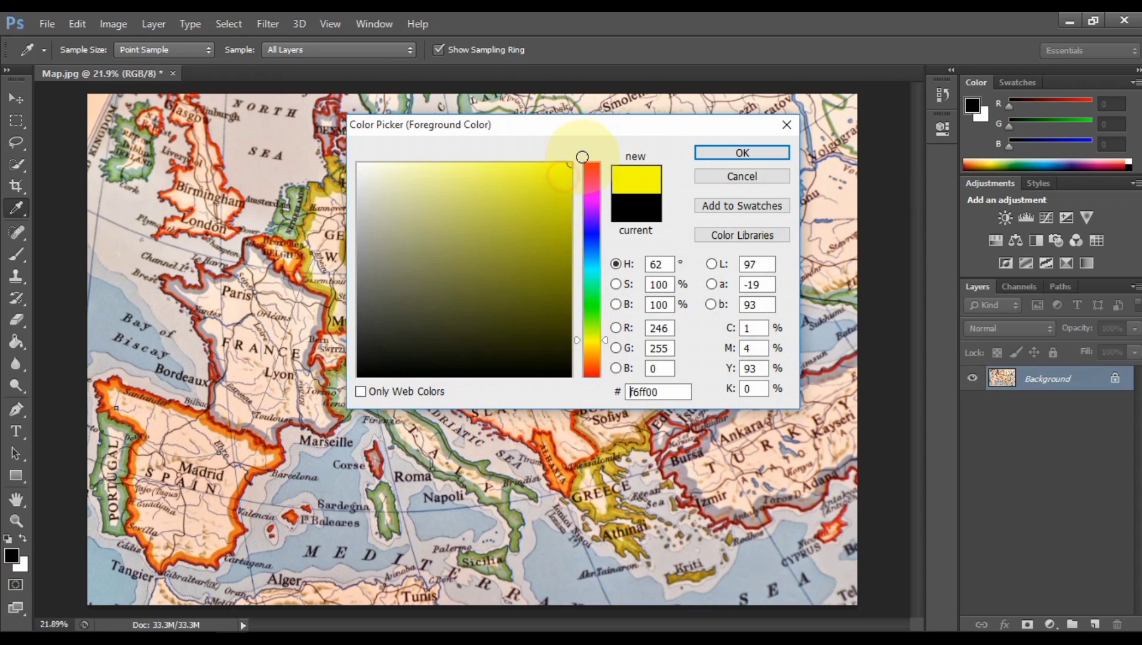
{"action": "left_click", "coordinate": [735, 153]}
{"action": "key", "text": "b"}
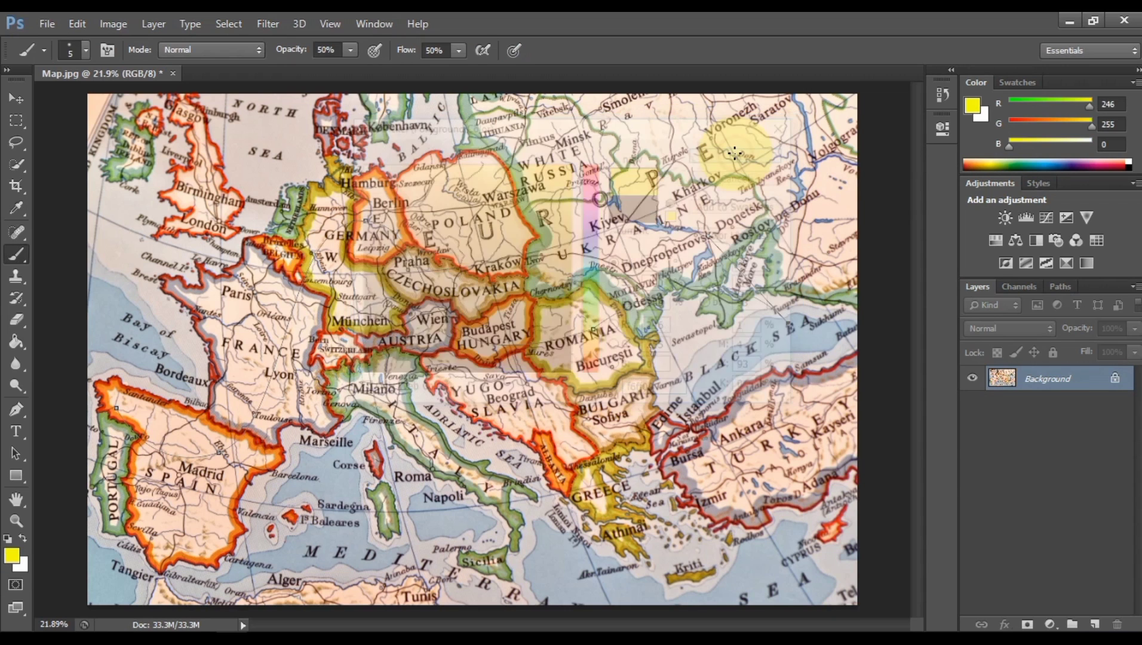
Set the background colour to red #fd0c0c, keeping the Brush tool active
{"action": "left_click", "coordinate": [27, 564]}
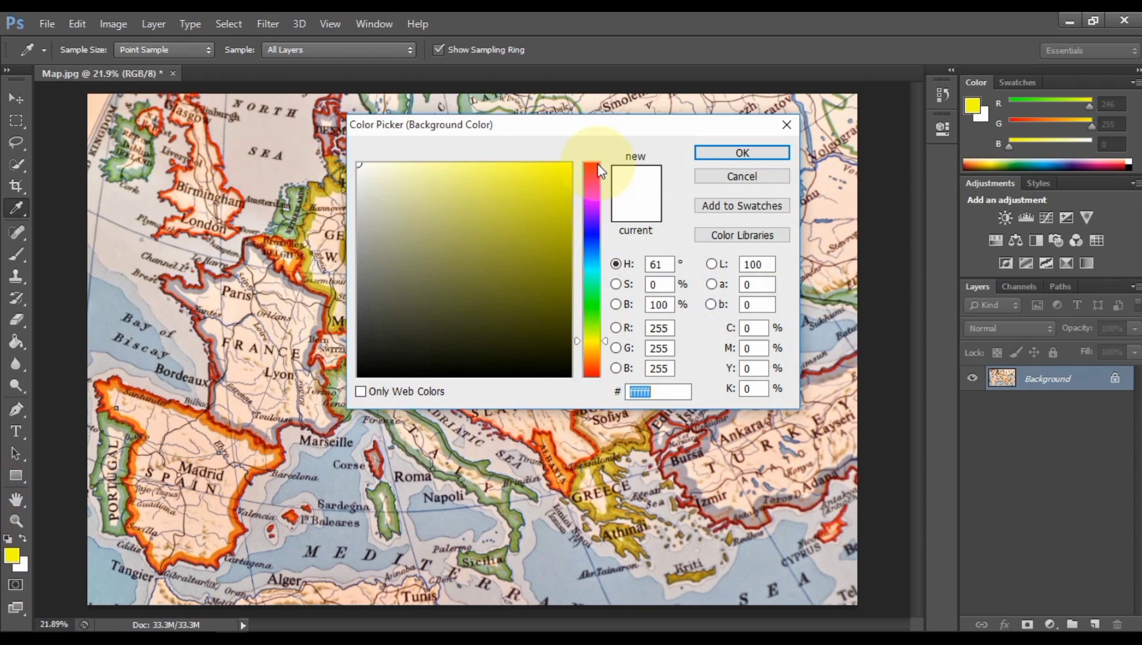
{"action": "left_click", "coordinate": [598, 166]}
{"action": "left_click", "coordinate": [555, 164]}
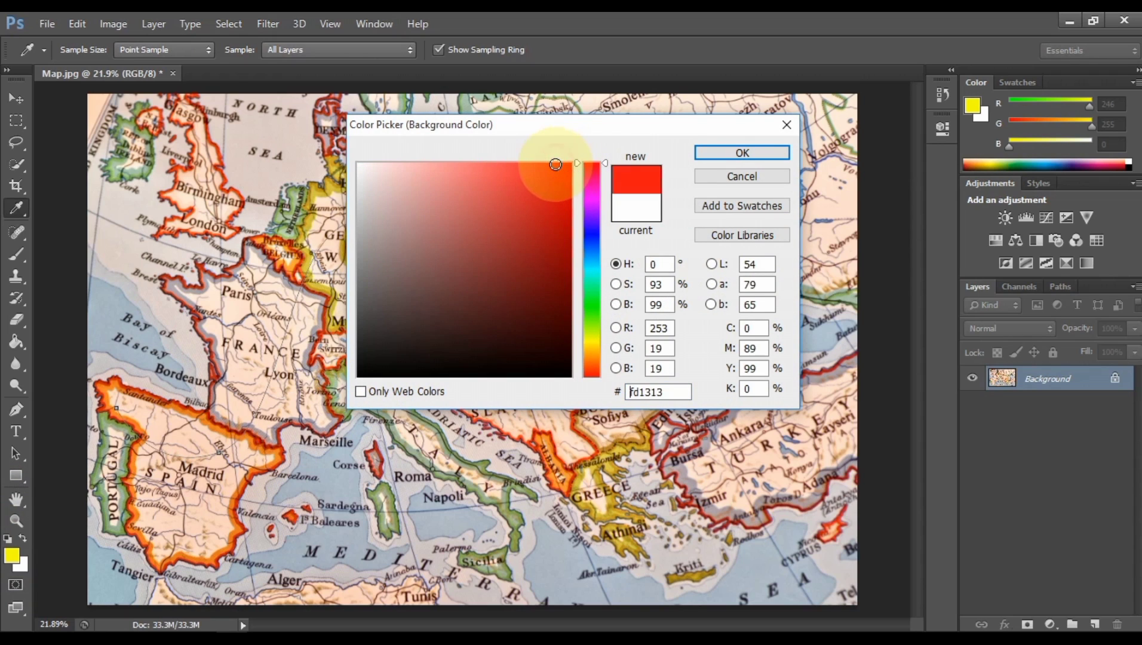
{"action": "left_click", "coordinate": [562, 164]}
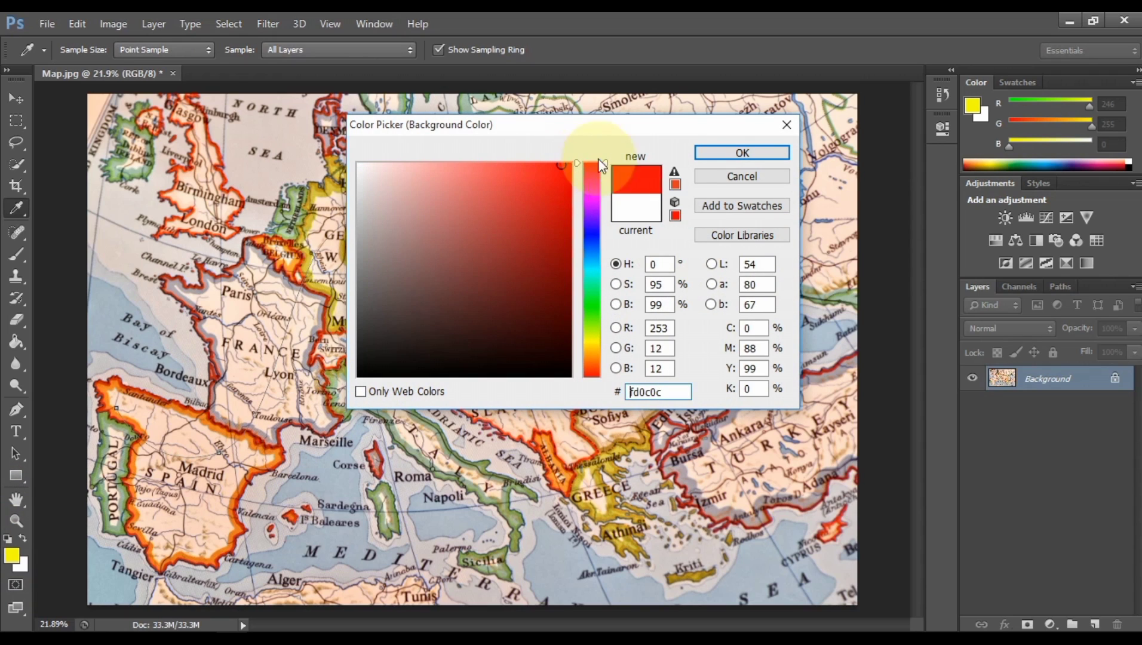
{"action": "left_click", "coordinate": [722, 154]}
{"action": "key", "text": "b"}
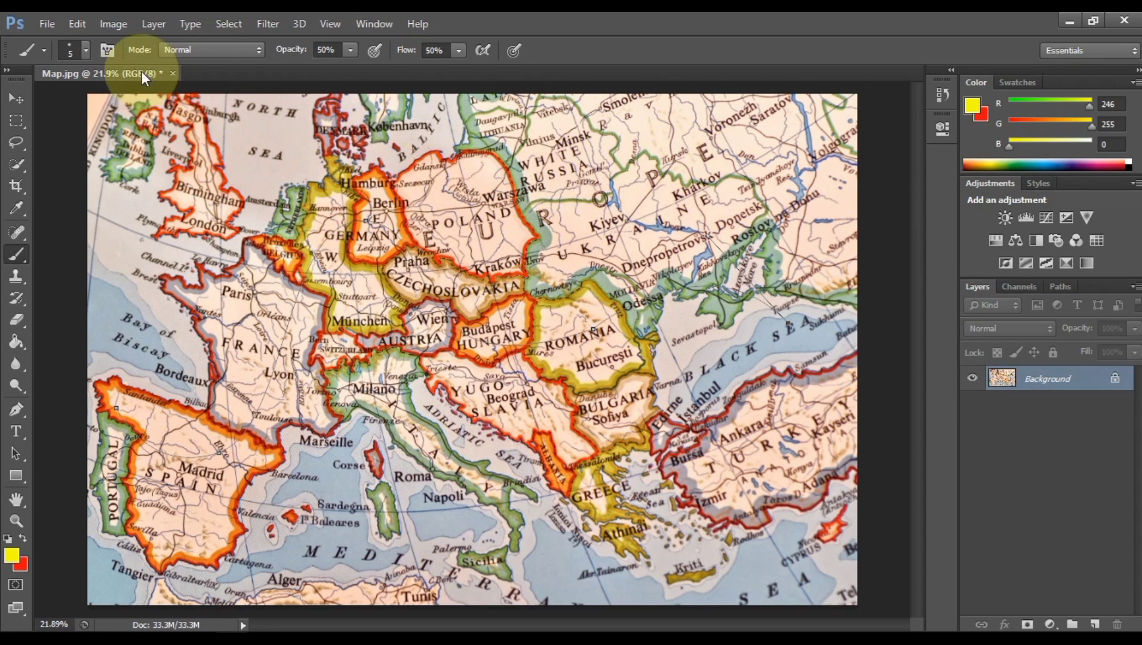
Set the brush size to 40 px and its hardness to 100%
{"action": "left_click", "coordinate": [83, 52]}
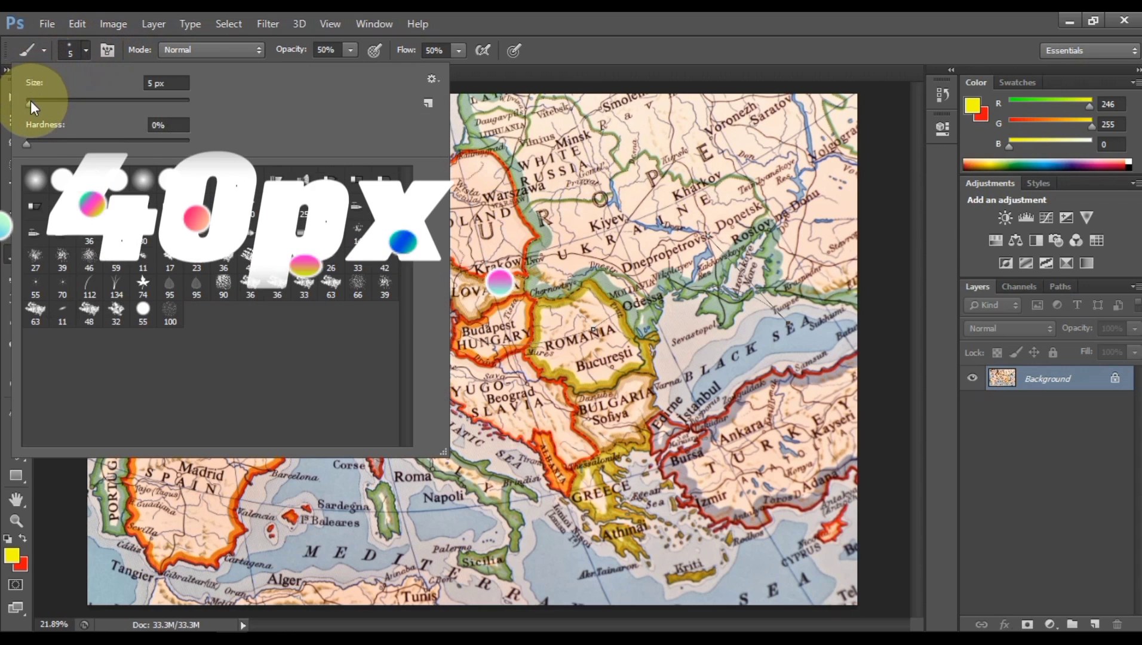
{"action": "left_click", "coordinate": [154, 84]}
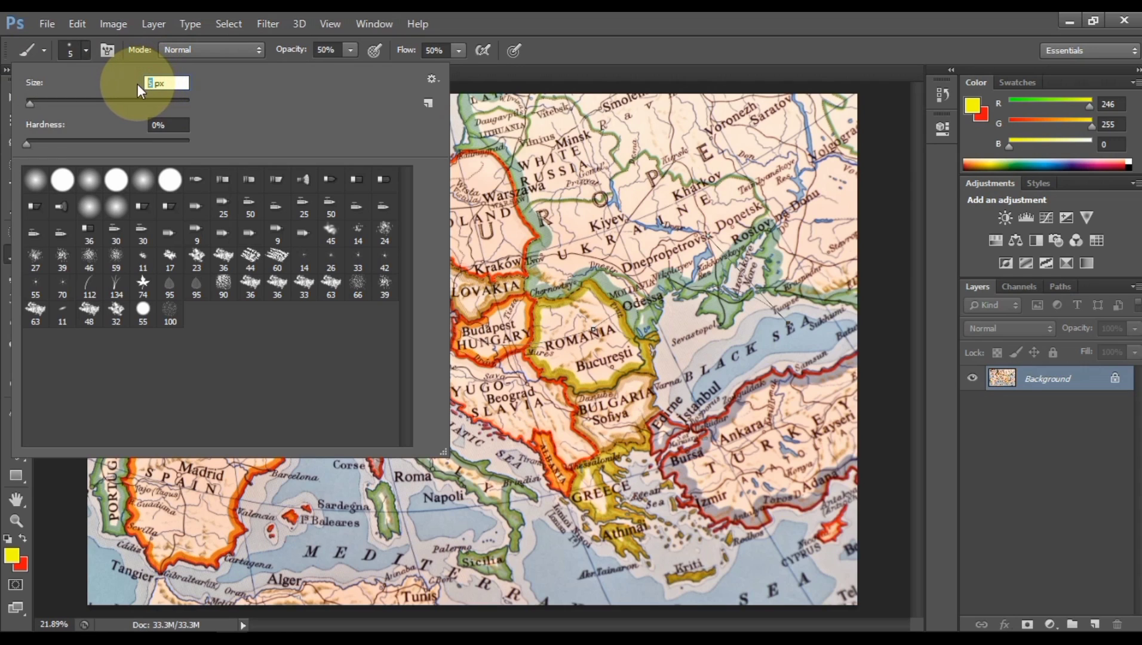
{"action": "type", "text": "40"}
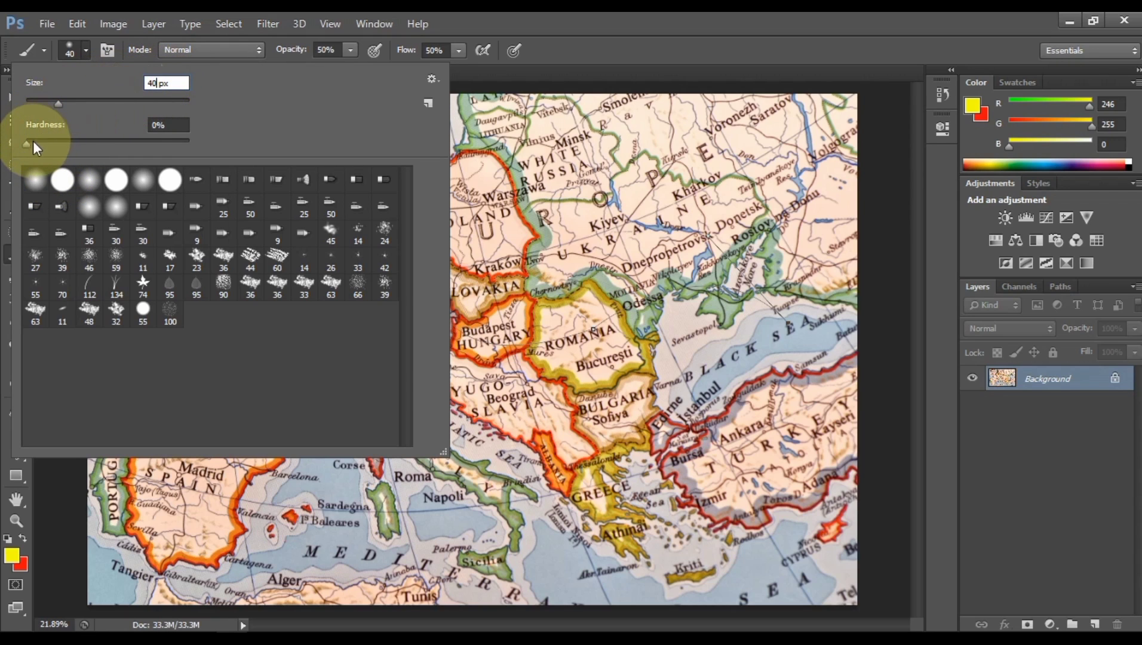
{"action": "left_click_drag", "start_coordinate": [27, 141], "coordinate": [198, 139]}
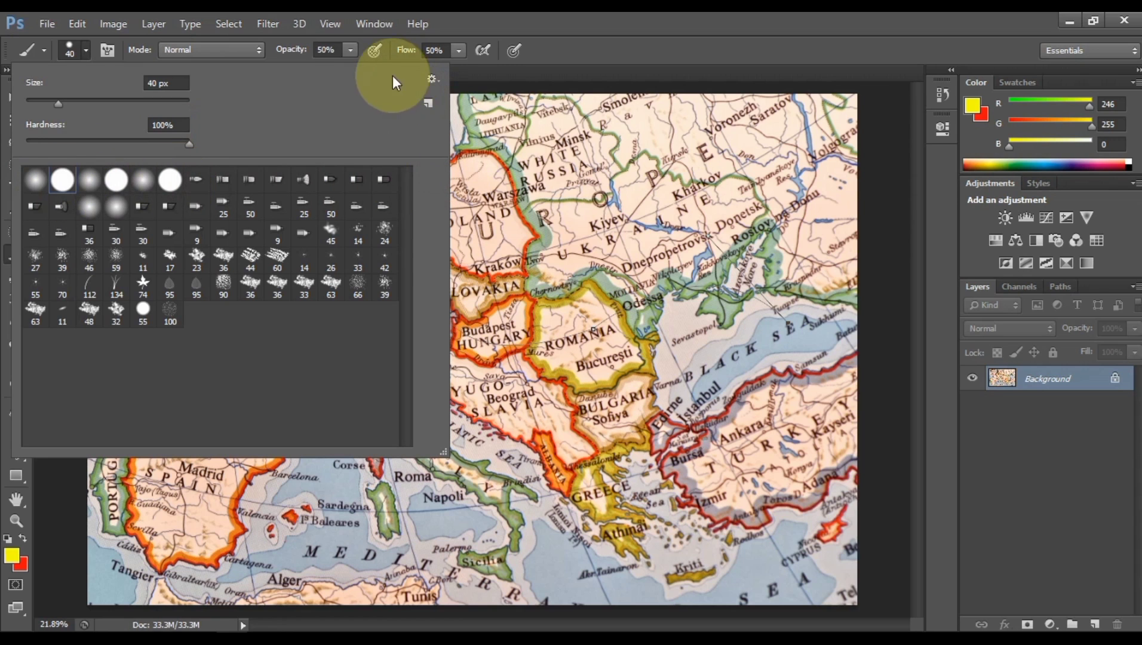
Set the brush opacity and flow to 100% with the blending mode at Normal
{"action": "left_click", "coordinate": [352, 49]}
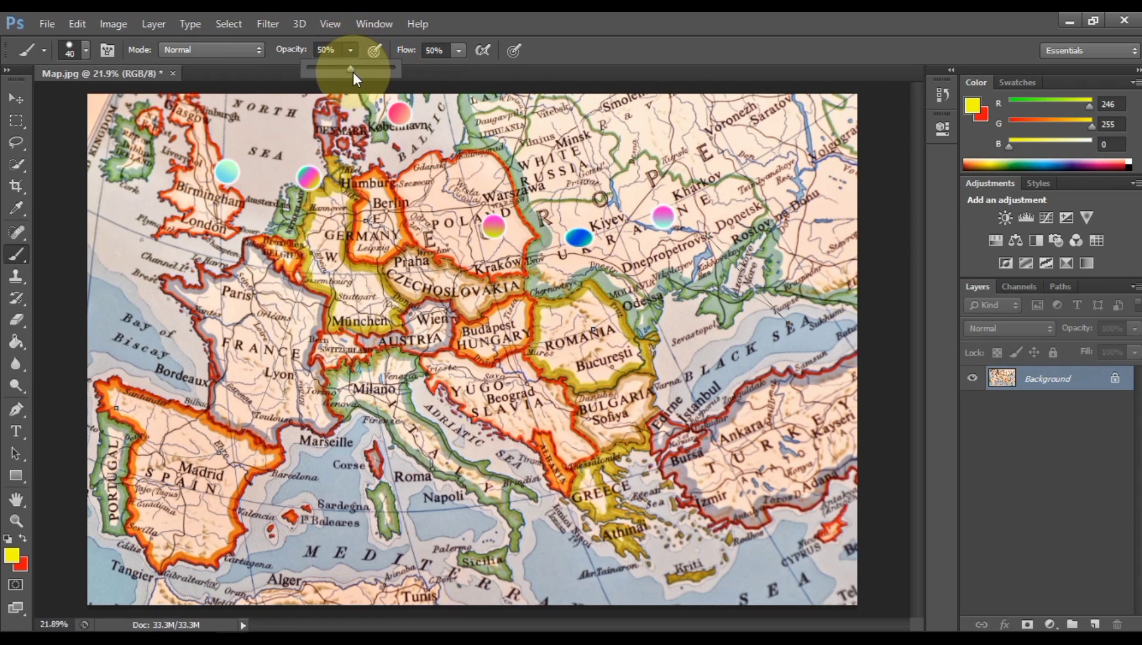
{"action": "left_click_drag", "start_coordinate": [354, 72], "coordinate": [401, 68]}
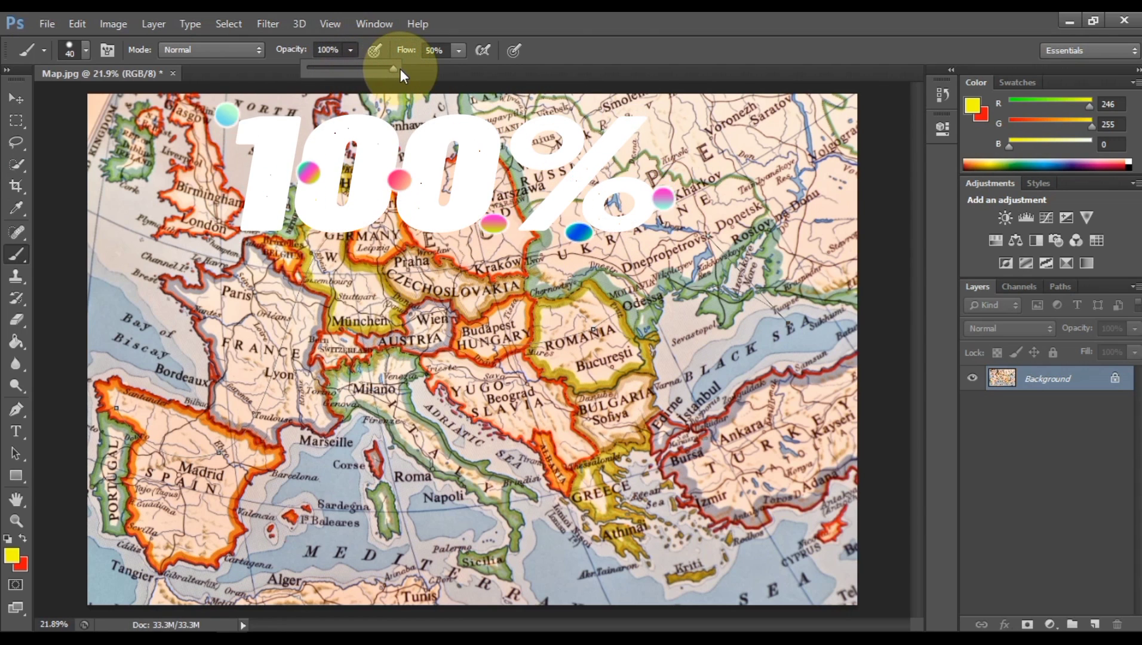
{"action": "left_click", "coordinate": [458, 51]}
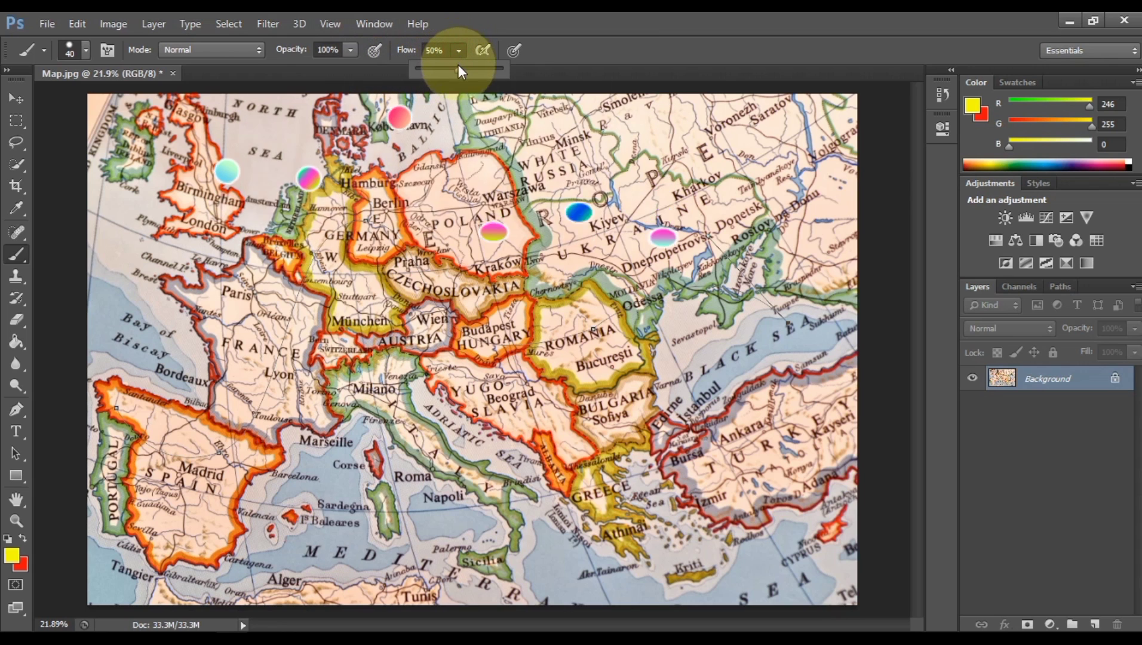
{"action": "left_click_drag", "start_coordinate": [457, 68], "coordinate": [512, 76]}
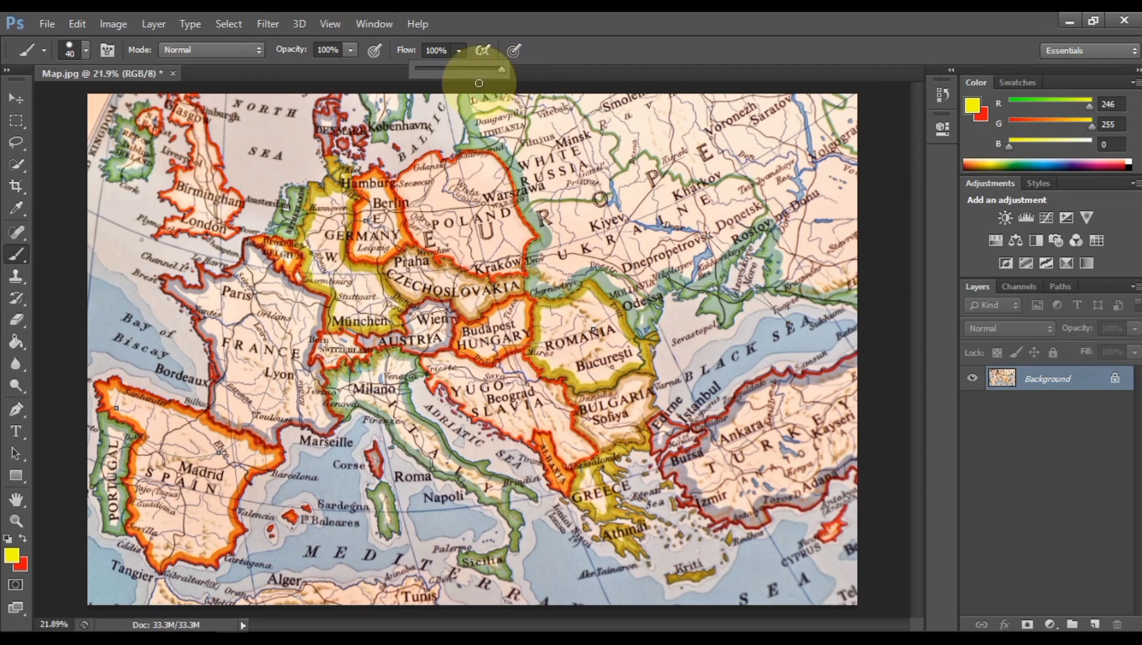
{"action": "left_click", "coordinate": [223, 48]}
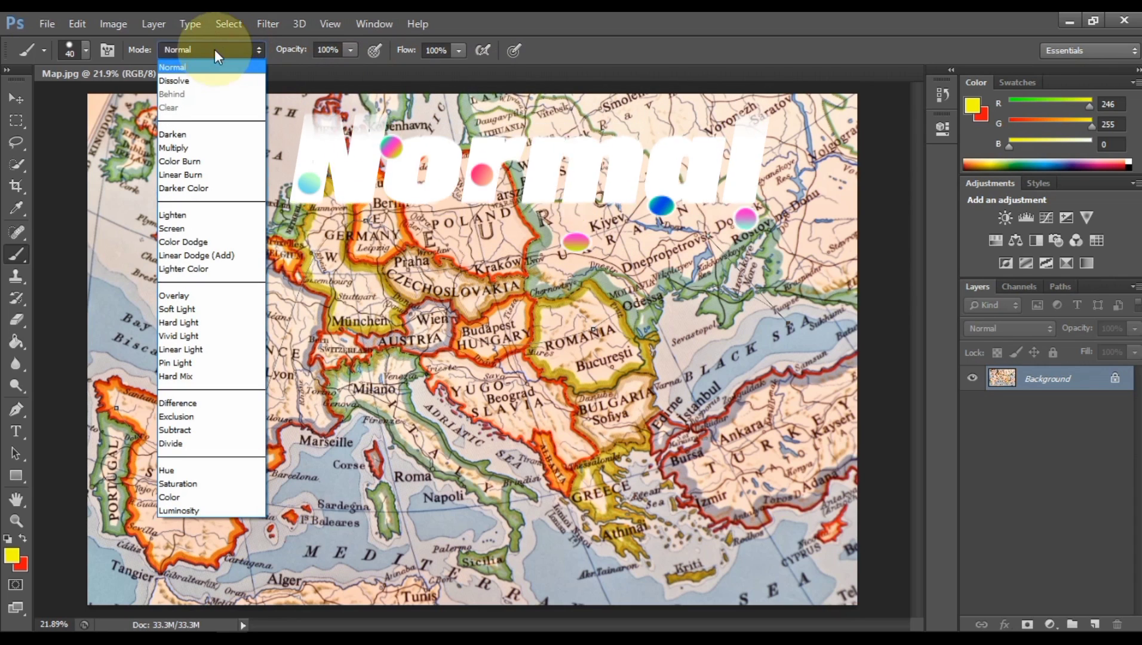
{"action": "left_click", "coordinate": [207, 68]}
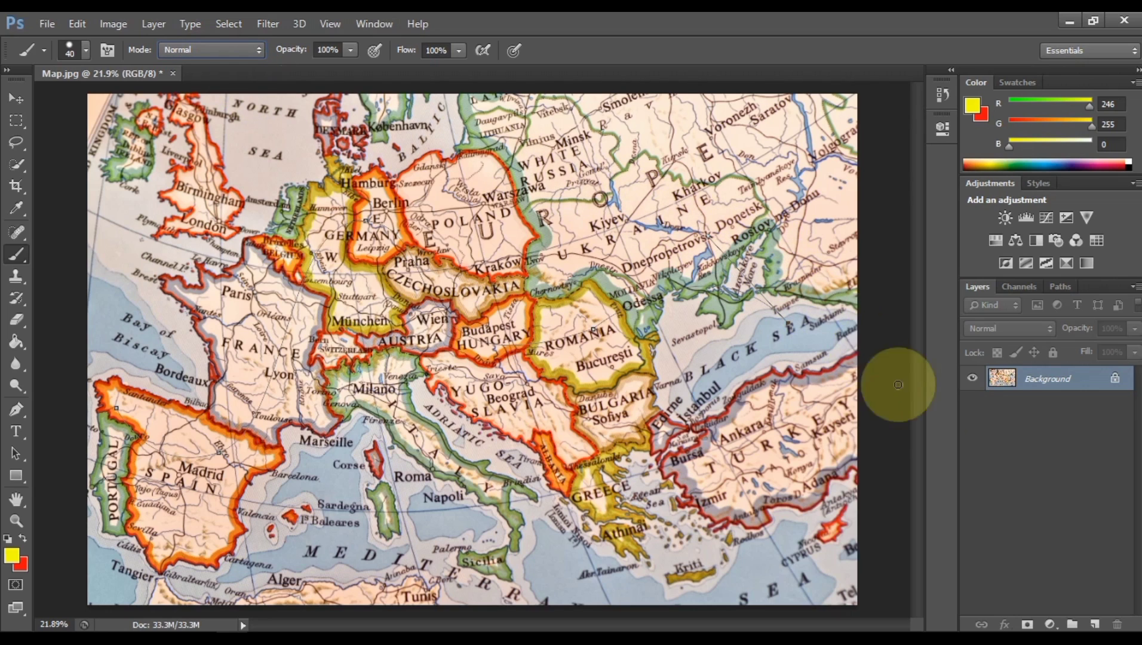
Add a new layer above the map and stroke the work path on it with the yellow 40 px brush
{"action": "left_click", "coordinate": [1095, 626]}
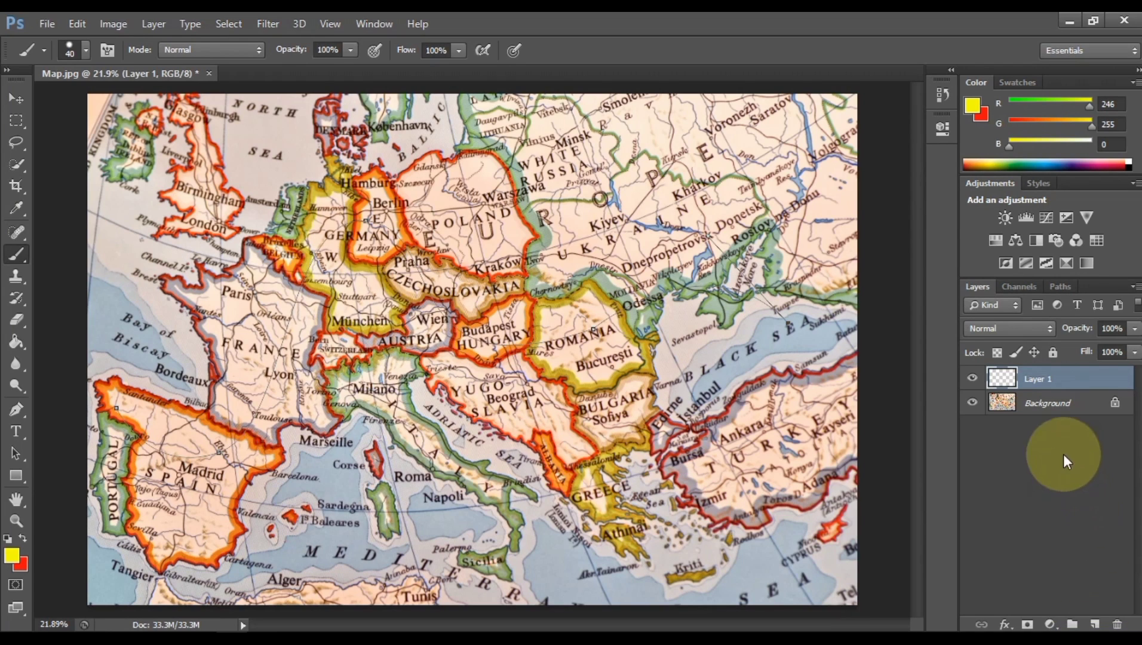
{"action": "left_click", "coordinate": [1067, 287]}
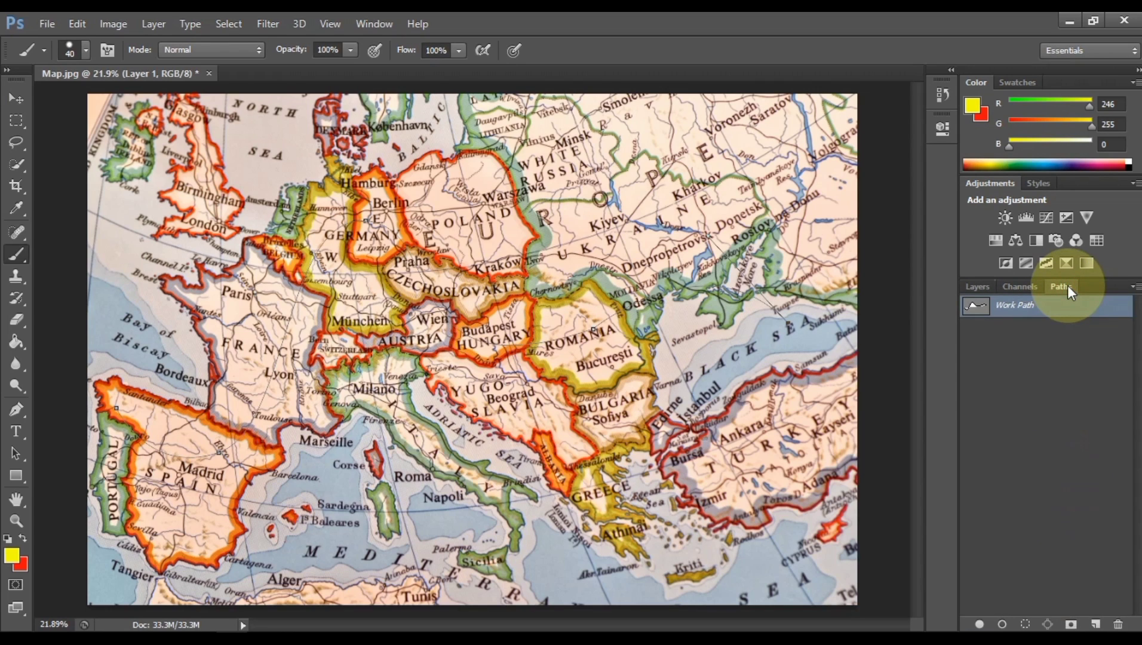
{"action": "left_click", "coordinate": [1001, 624]}
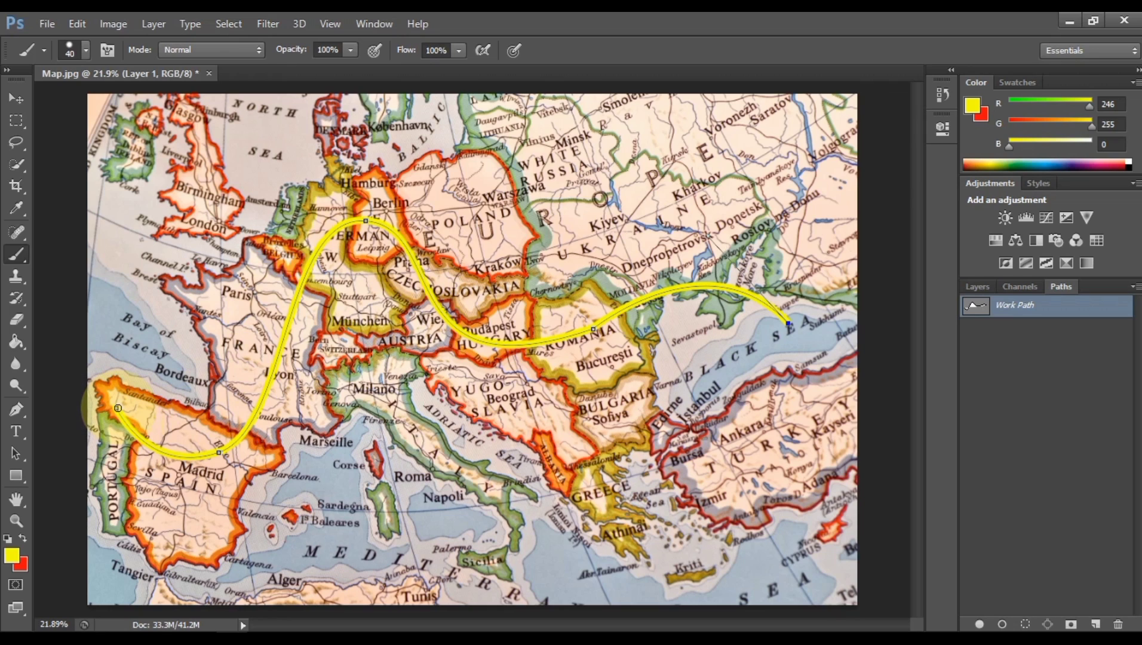
Swap the foreground and background colours so red is in front, and set the brush size to 25 px
{"action": "left_click", "coordinate": [24, 535]}
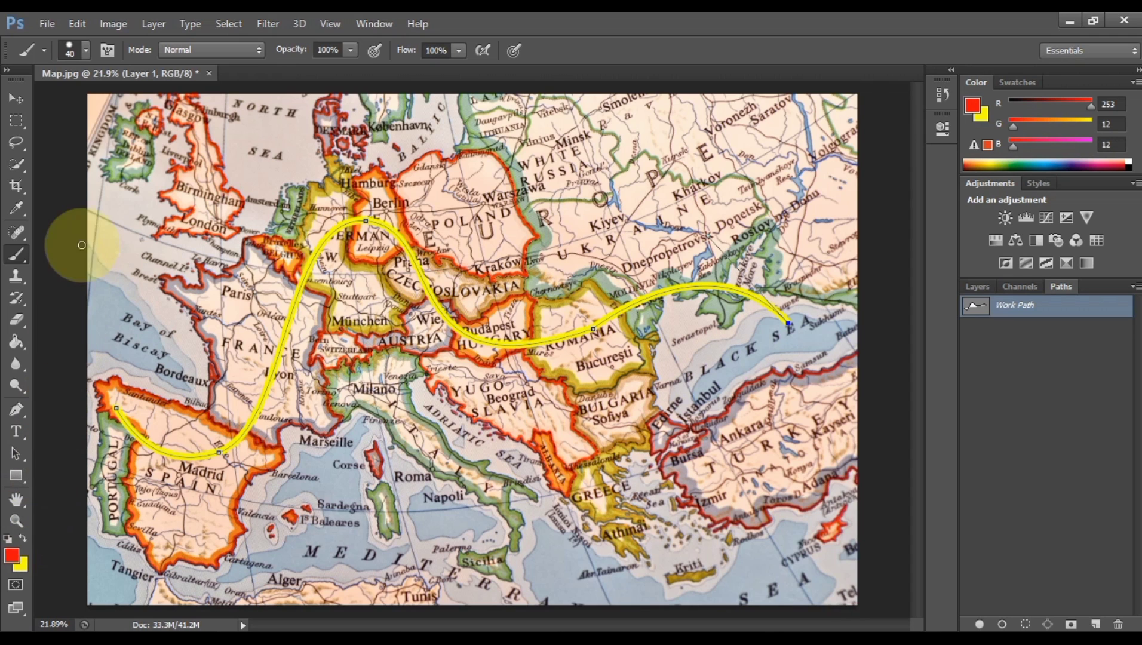
{"action": "left_click", "coordinate": [85, 49]}
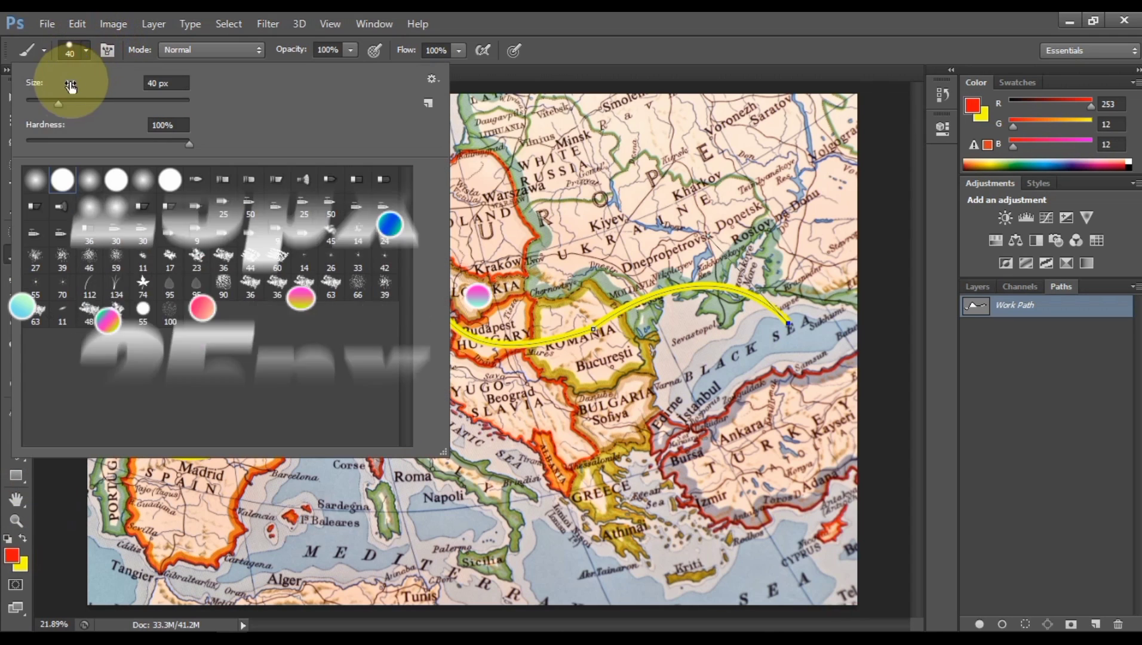
{"action": "left_click", "coordinate": [45, 99]}
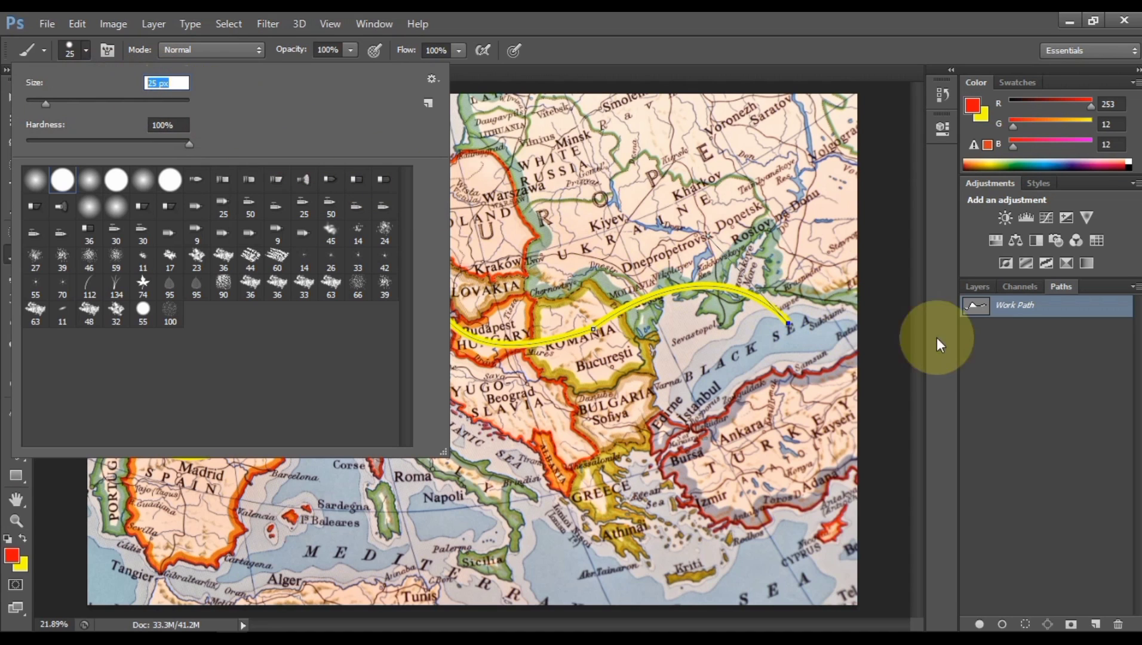
Stroke the work path with the red brush over the yellow line, and clear the path outline by converting it to a selection and deselecting
{"action": "left_click", "coordinate": [1062, 288]}
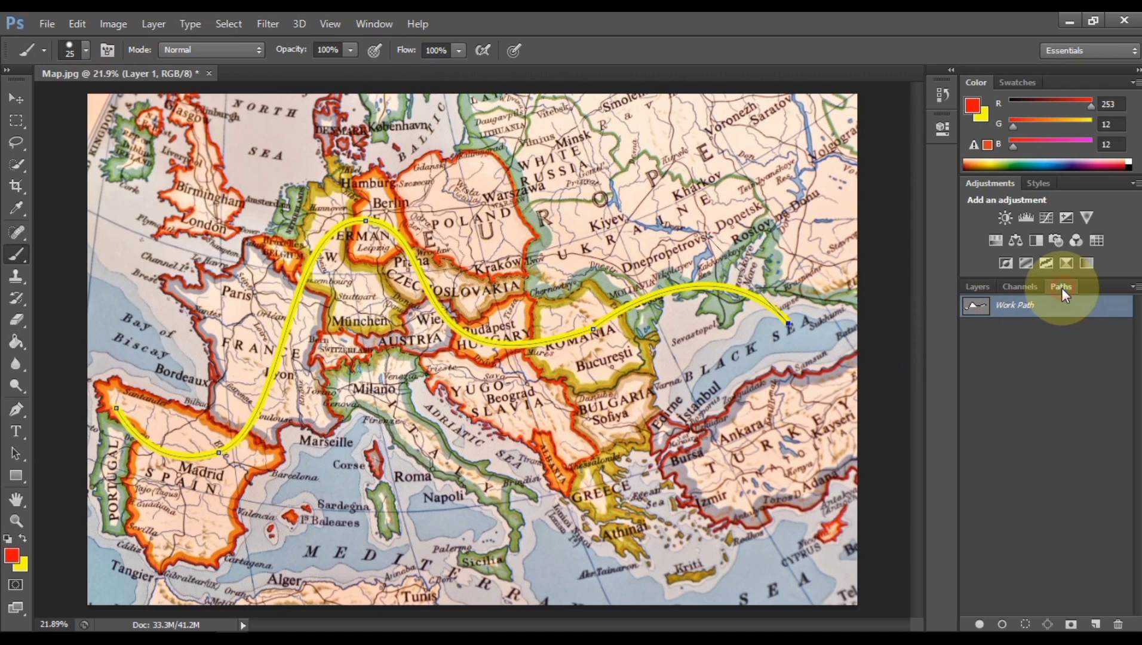
{"action": "left_click", "coordinate": [1050, 468]}
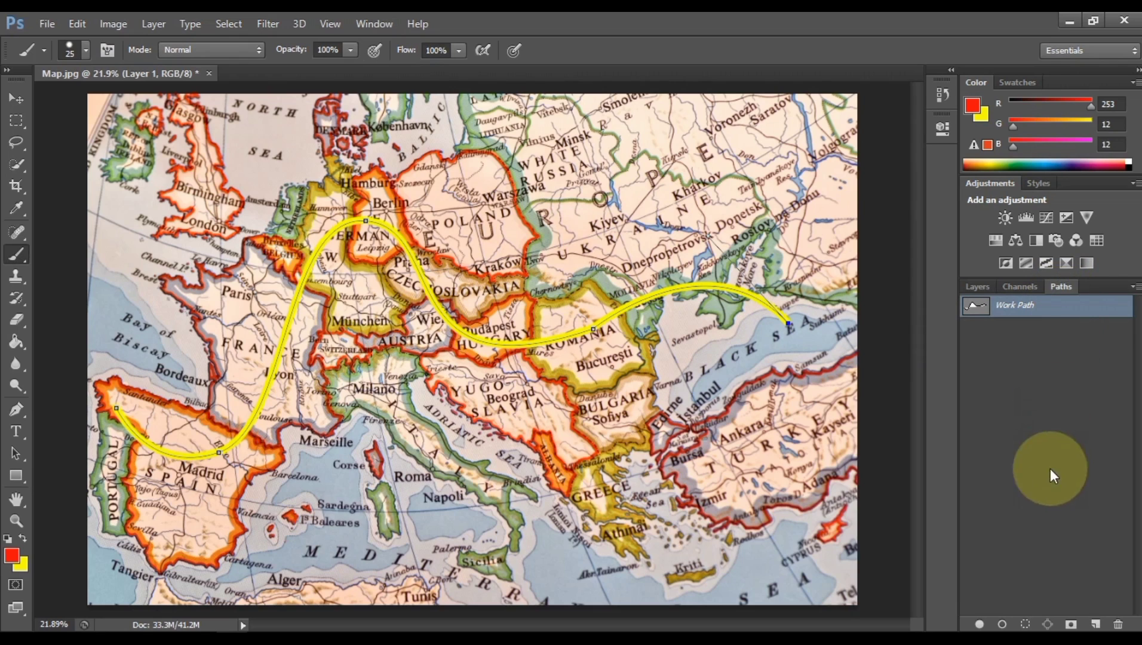
{"action": "left_click", "coordinate": [1003, 625]}
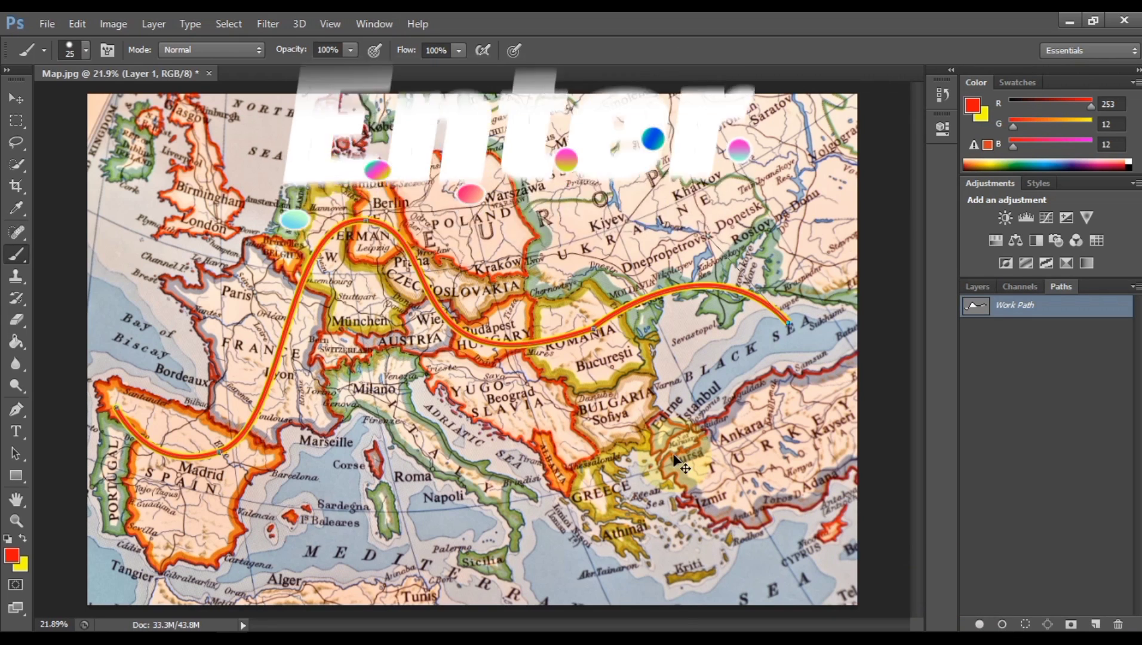
{"action": "key", "text": "ctrl+Return"}
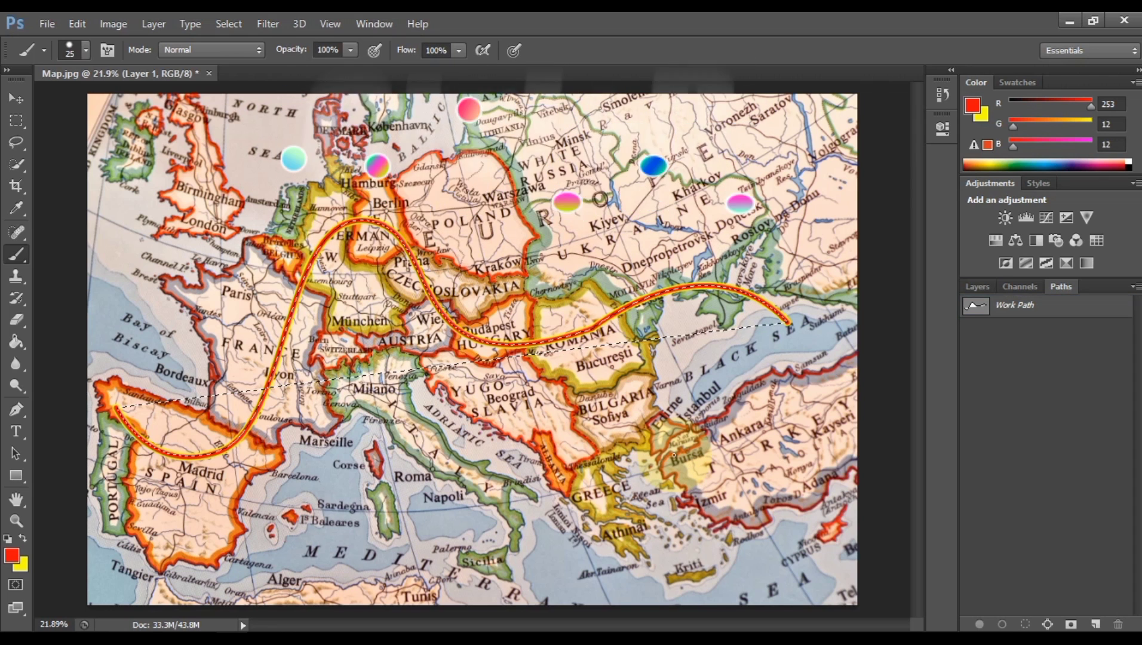
{"action": "key", "text": "ctrl+d"}
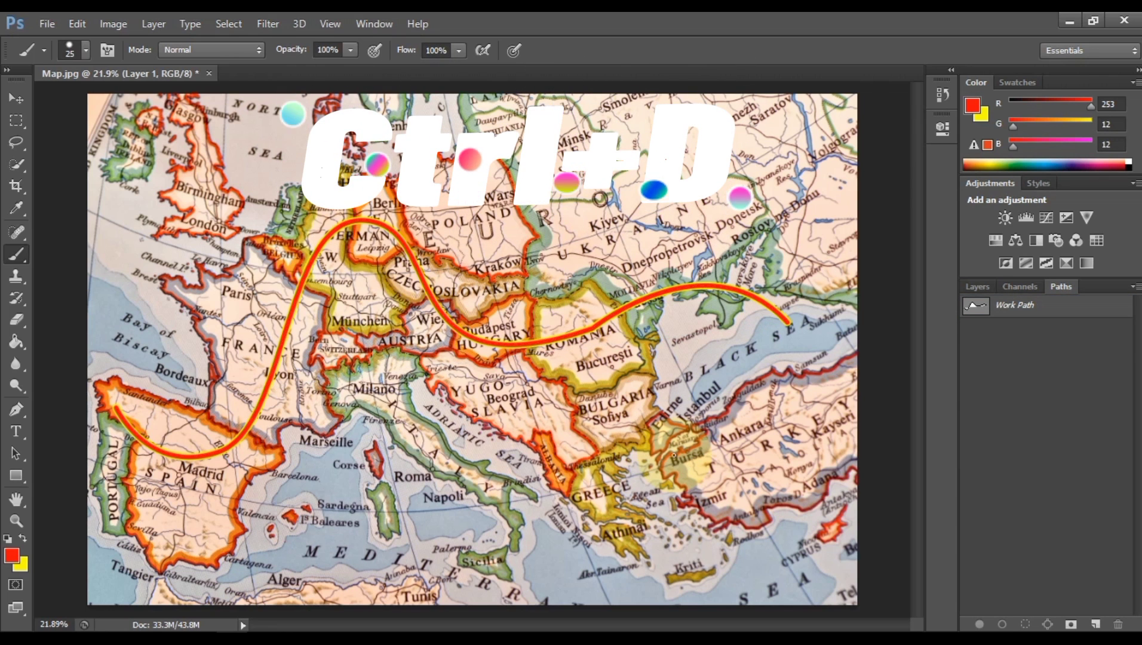
Examine the red and yellow route line up close along its course across the map to the Black Sea, and return to the full view
{"action": "key", "text": "z"}
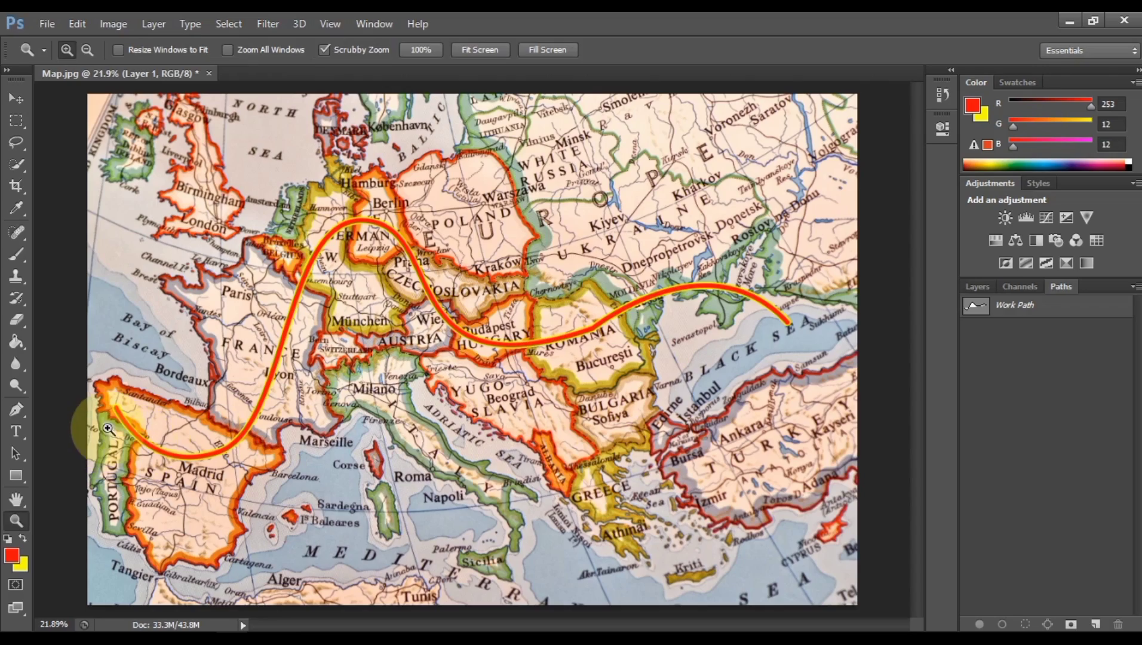
{"action": "left_click_drag", "start_coordinate": [106, 390], "coordinate": [310, 462]}
{"action": "scroll", "coordinate": [684, 264], "scroll_direction": "up", "scroll_amount": 7}
{"action": "scroll", "coordinate": [685, 264], "scroll_direction": "right", "scroll_amount": 5}
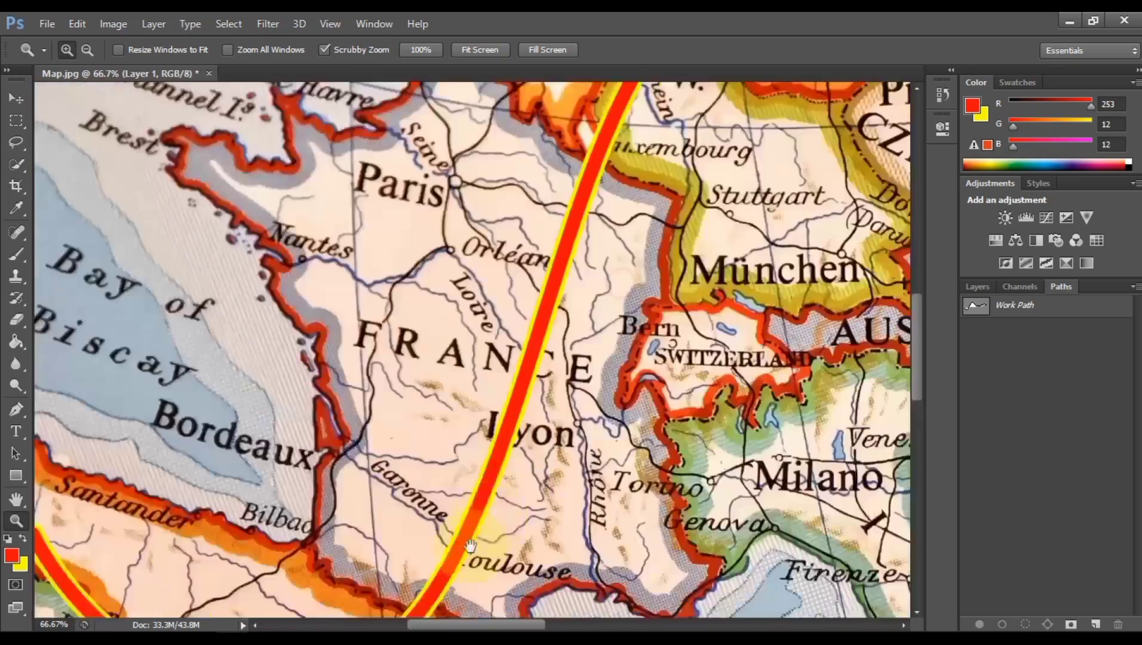
{"action": "scroll", "coordinate": [685, 265], "scroll_direction": "right", "scroll_amount": 8}
{"action": "scroll", "coordinate": [684, 265], "scroll_direction": "down", "scroll_amount": 3}
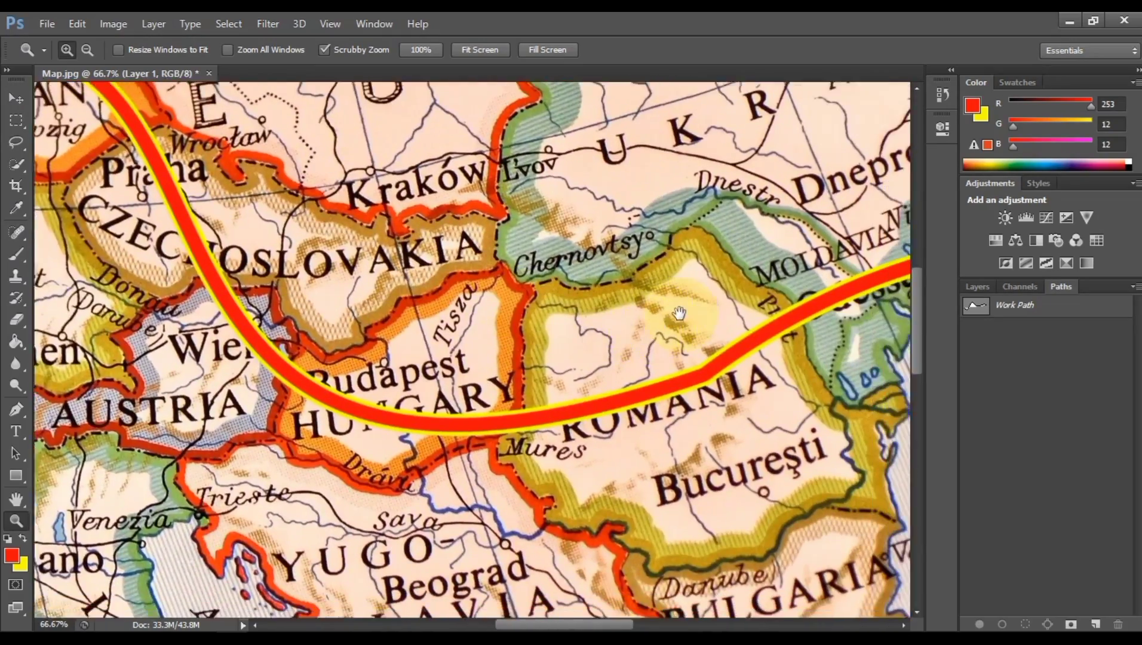
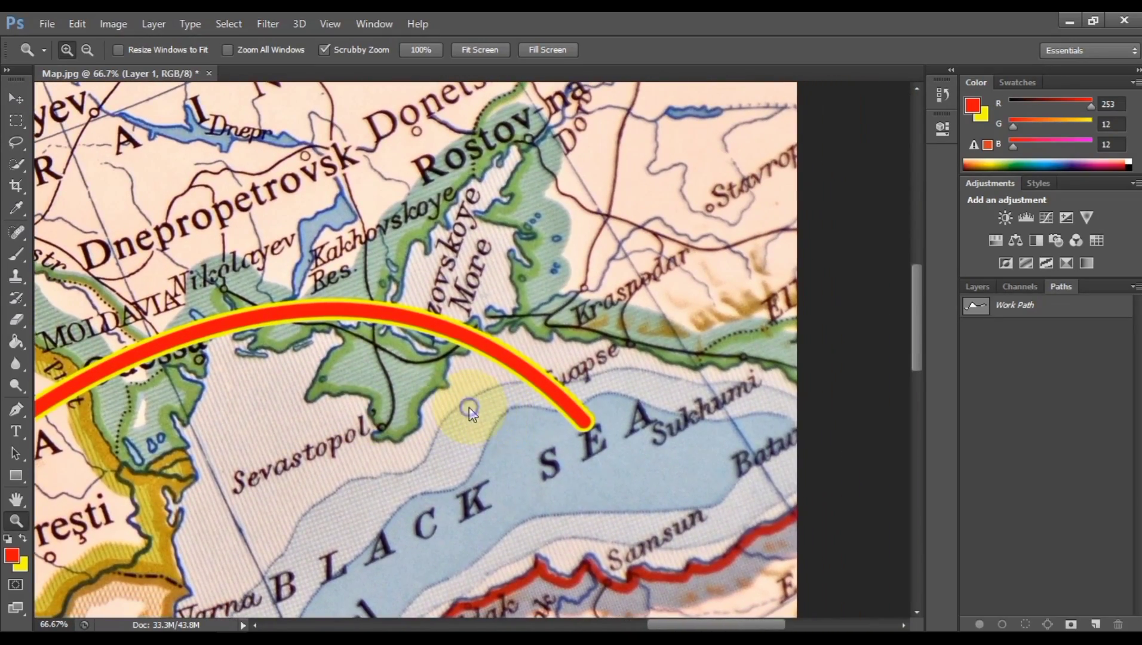
{"action": "right_click", "coordinate": [469, 412]}
{"action": "left_click", "coordinate": [517, 420]}
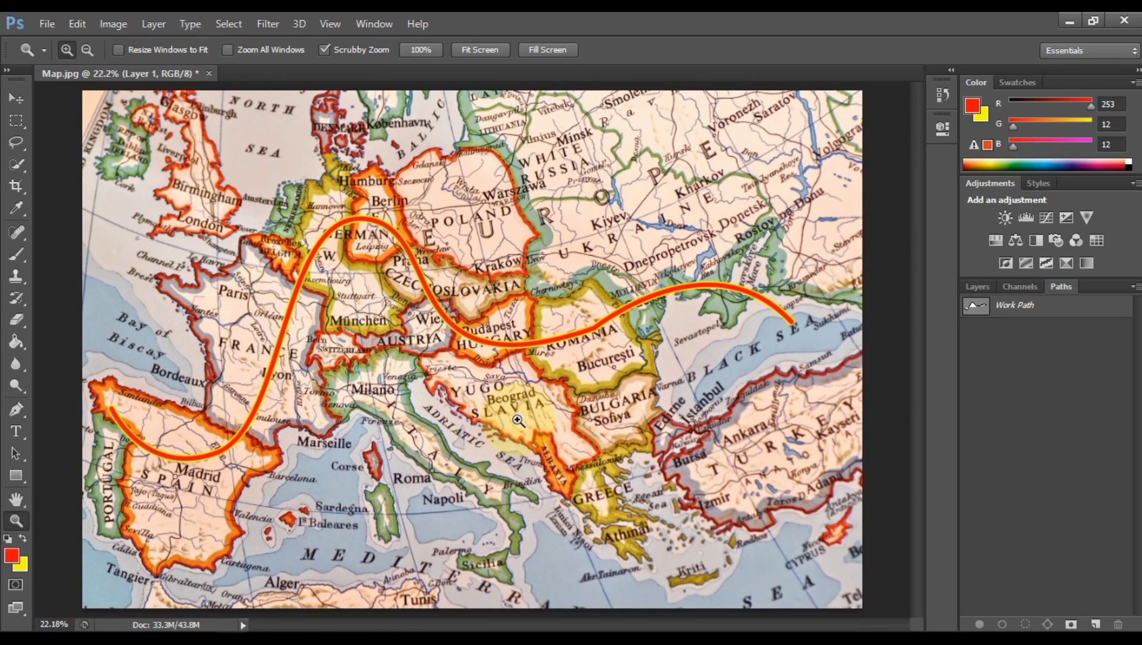
Delete the Background layer with the map so only the route line on Layer 1 is left
{"action": "left_click", "coordinate": [978, 286]}
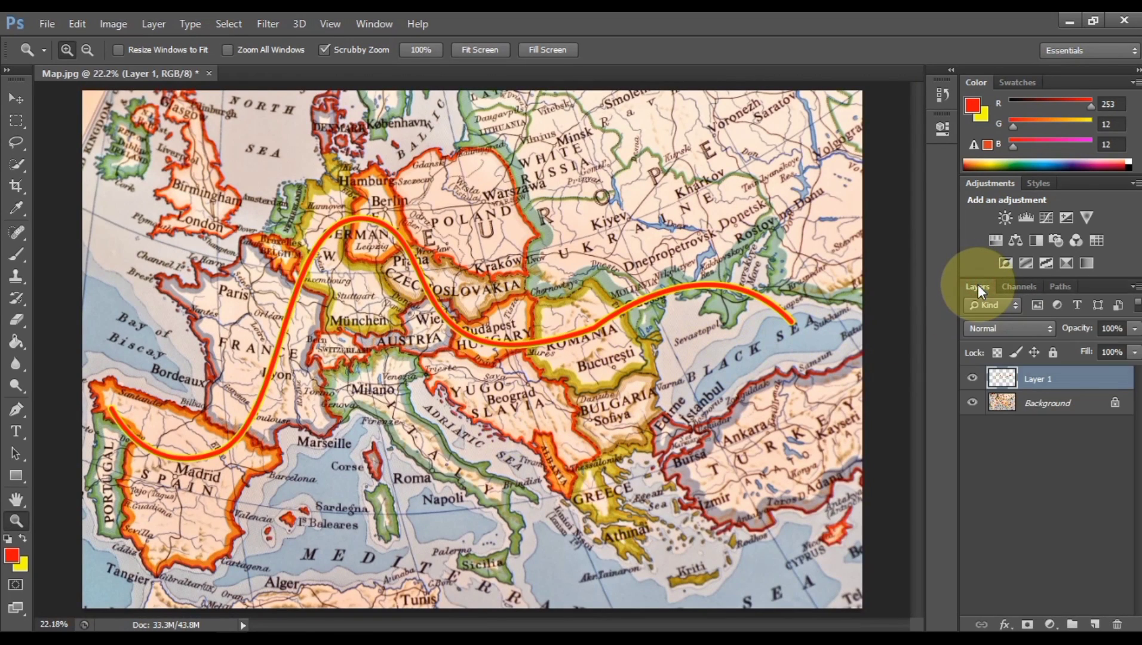
{"action": "left_click", "coordinate": [1031, 409]}
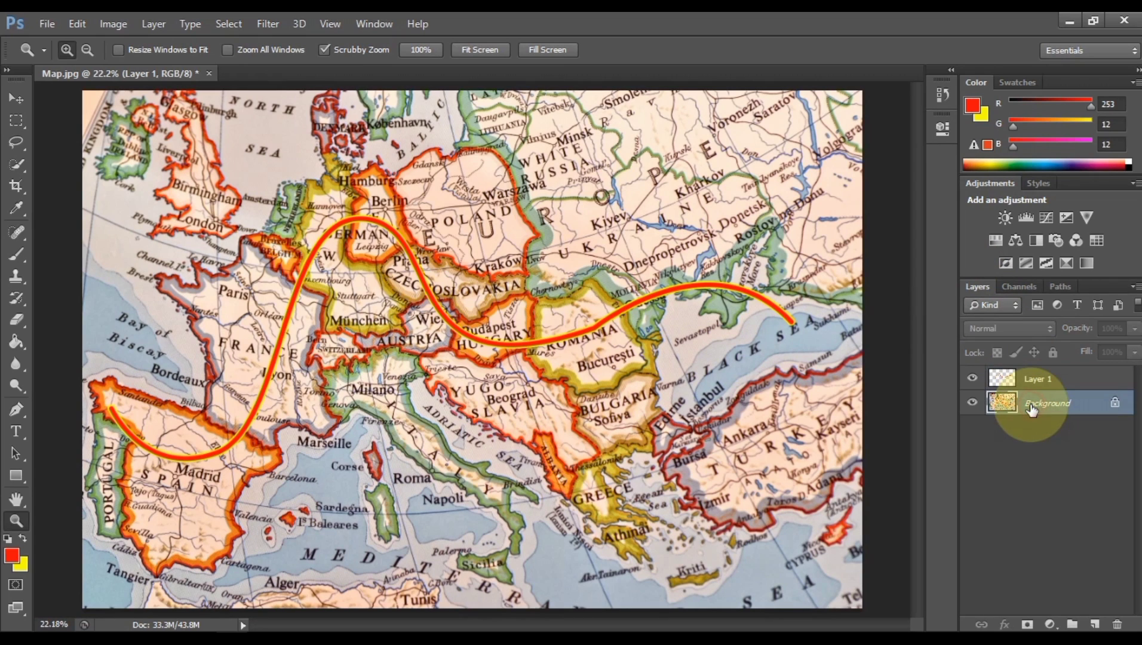
{"action": "right_click", "coordinate": [1031, 409]}
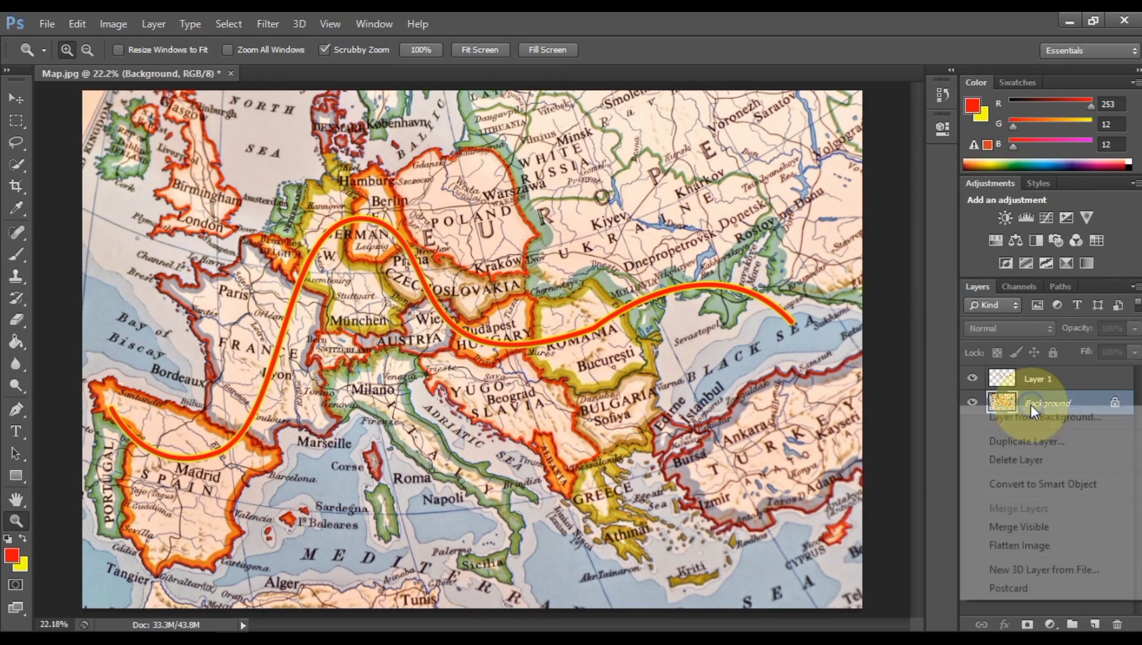
{"action": "left_click", "coordinate": [1027, 459]}
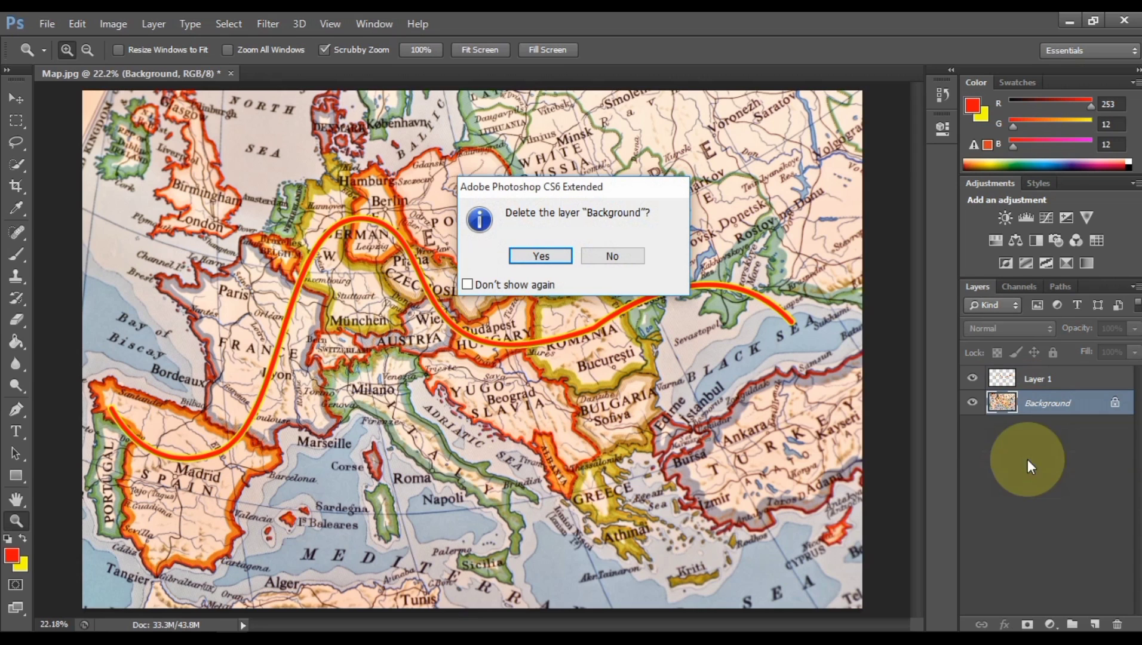
{"action": "left_click", "coordinate": [540, 255]}
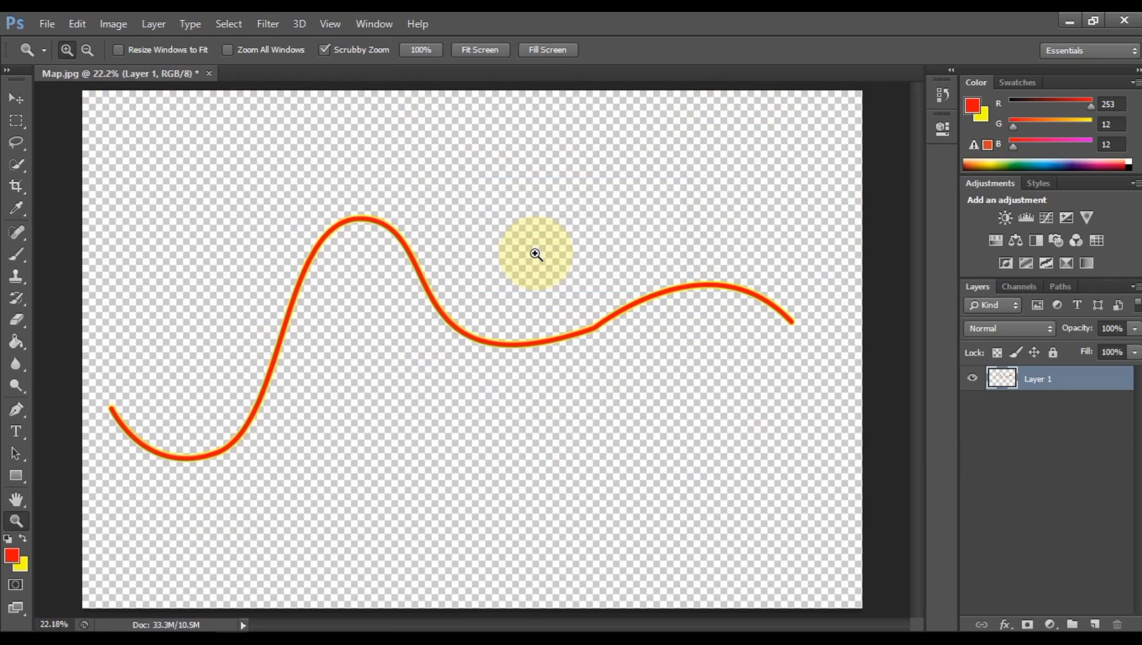
Save the transparent route line as a PNG copy named png in the Map folder, with Smallest / Slow compression and no interlacing
{"action": "left_click", "coordinate": [572, 274], "text": "alt"}
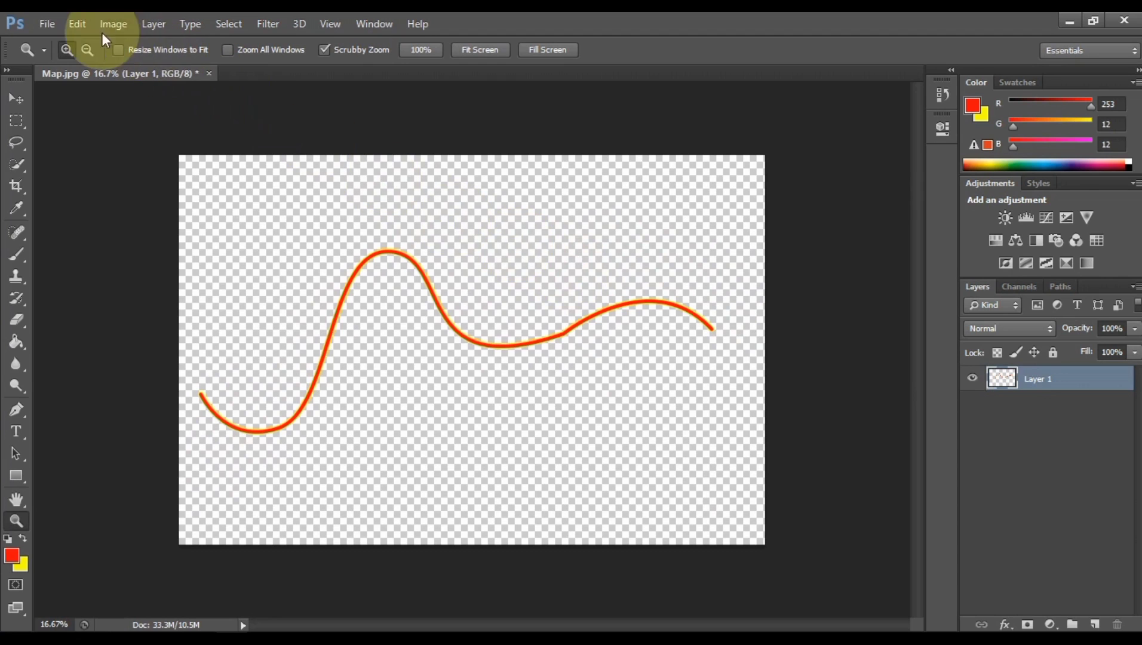
{"action": "left_click", "coordinate": [49, 23]}
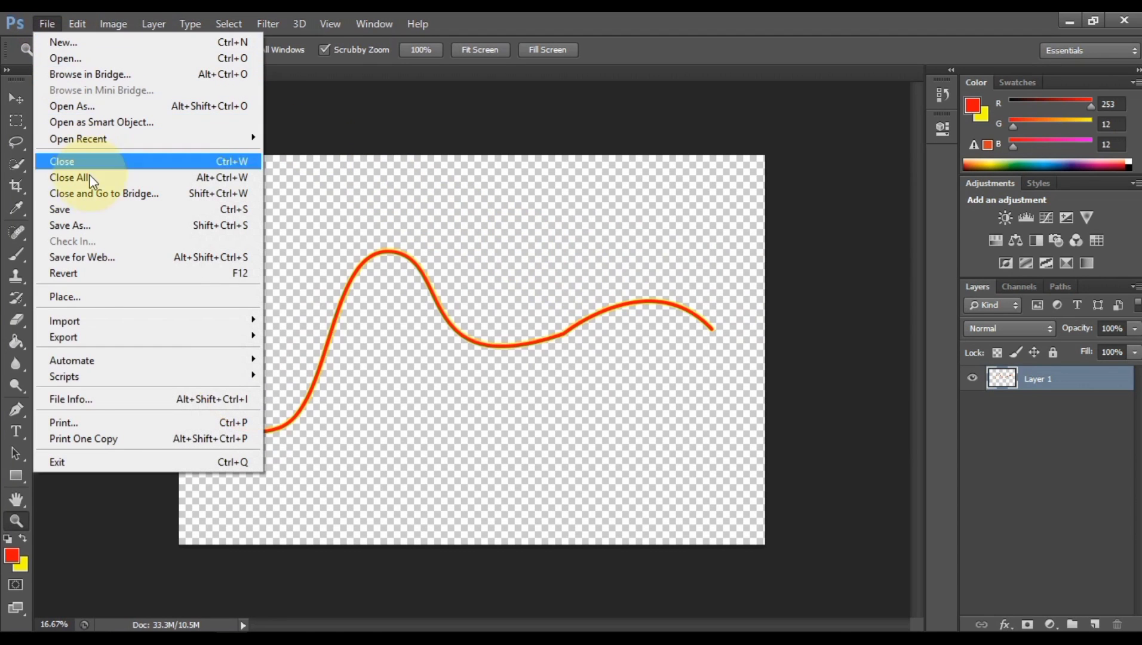
{"action": "left_click", "coordinate": [89, 226]}
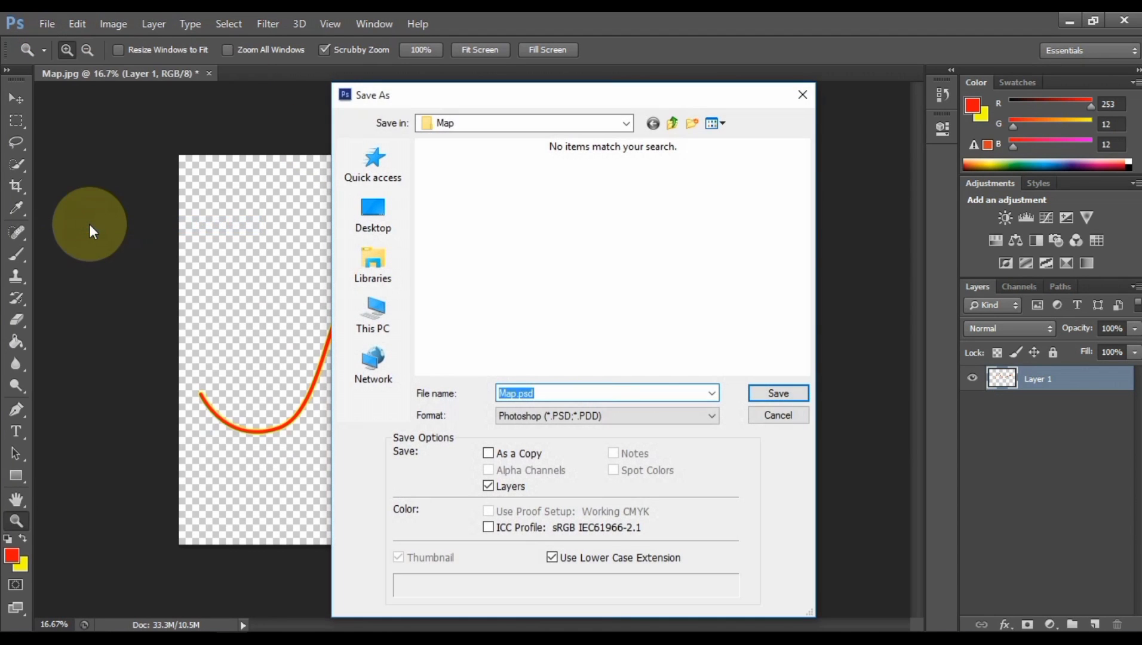
{"action": "left_click", "coordinate": [512, 415]}
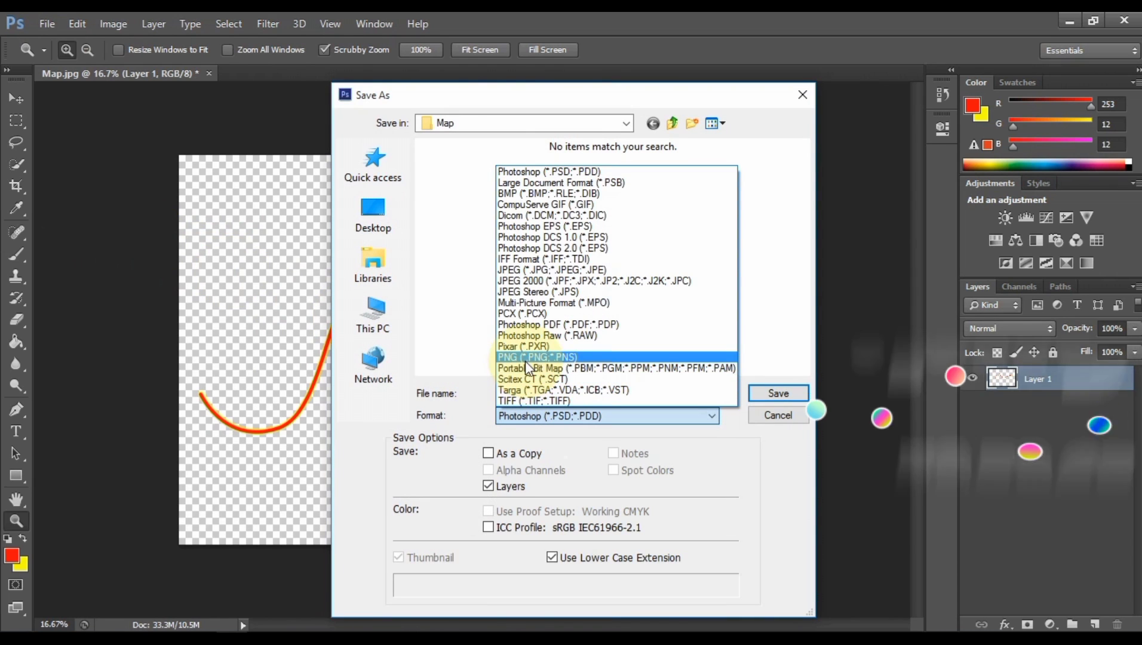
{"action": "left_click", "coordinate": [525, 358]}
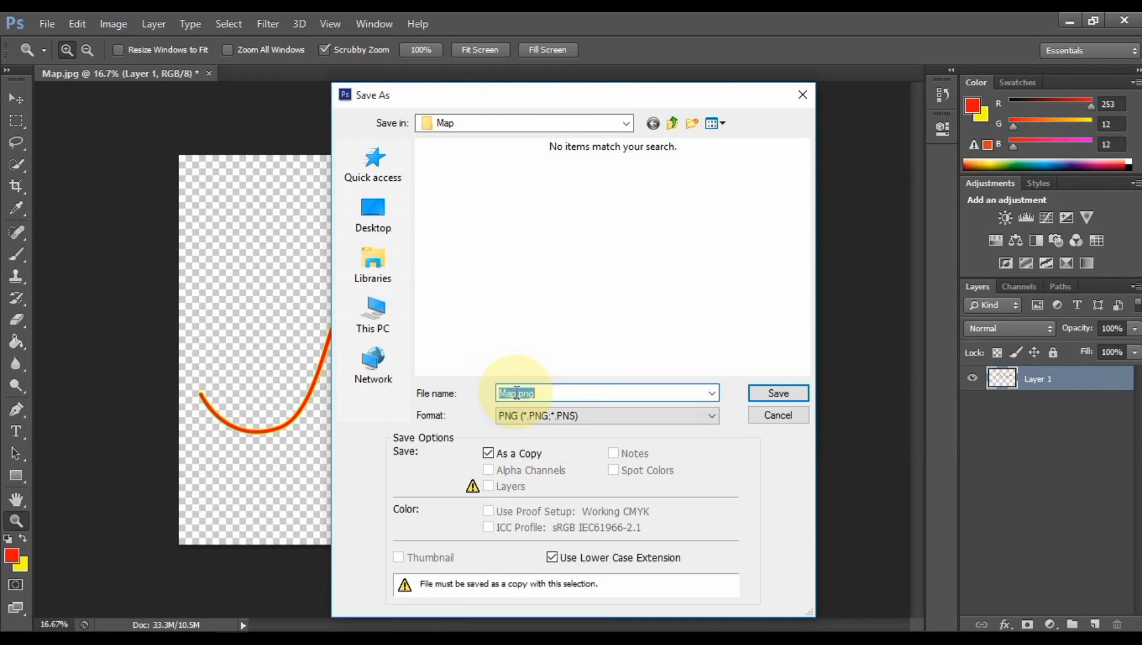
{"action": "double_click", "coordinate": [516, 393]}
{"action": "type", "text": "p"}
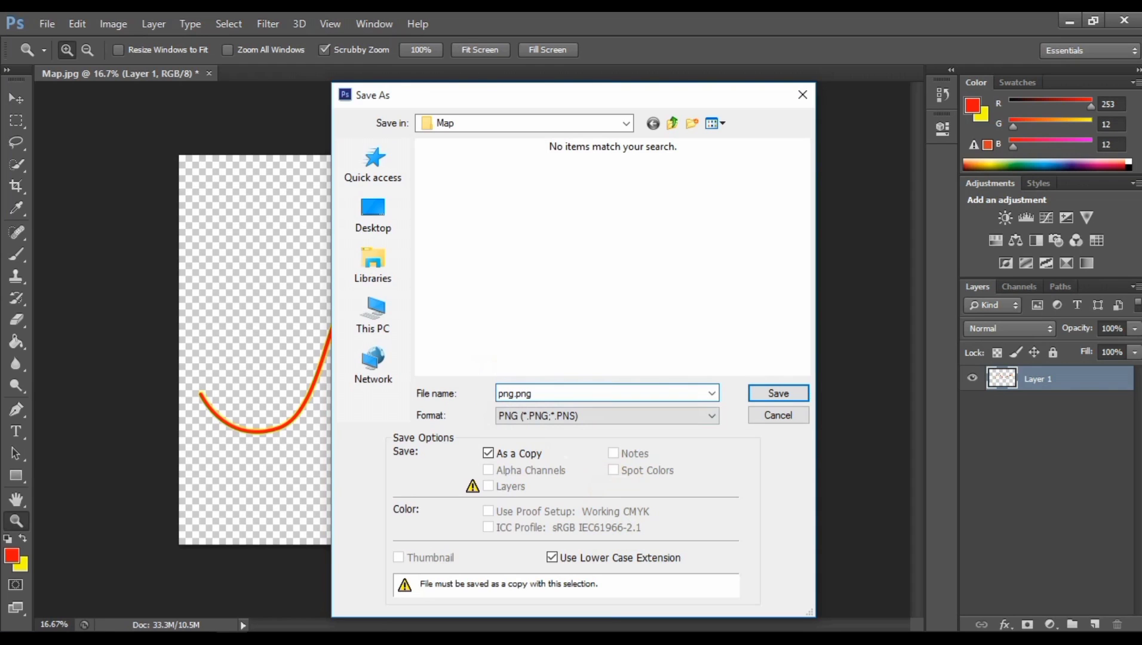
{"action": "type", "text": "ng"}
{"action": "key", "text": "Return"}
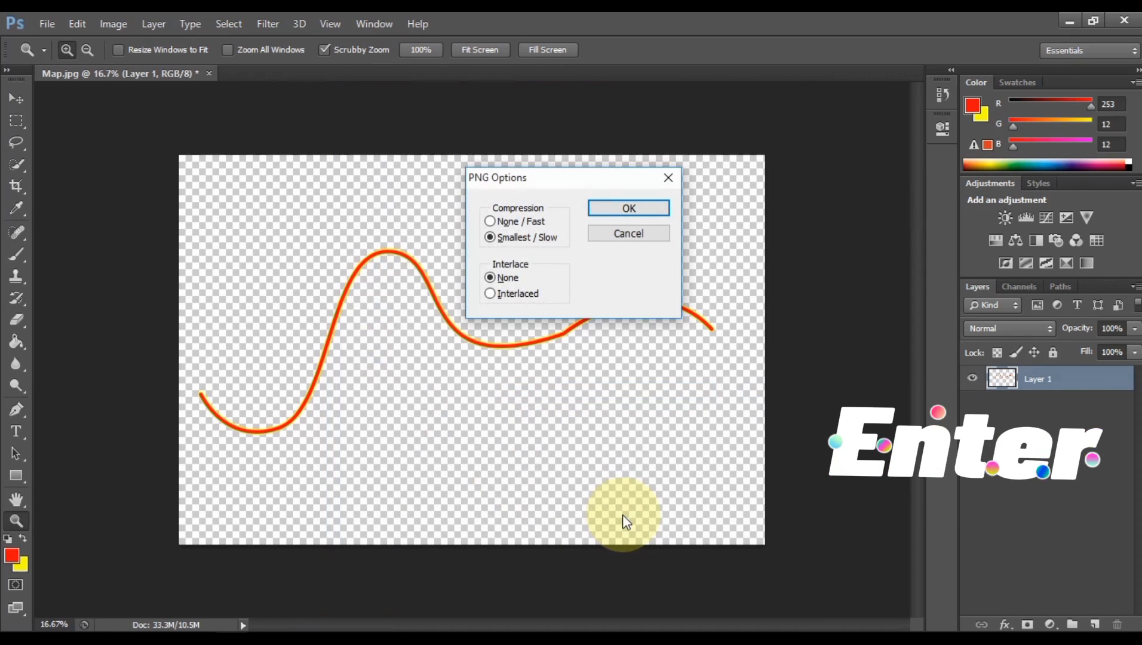
{"action": "key", "text": "Return"}
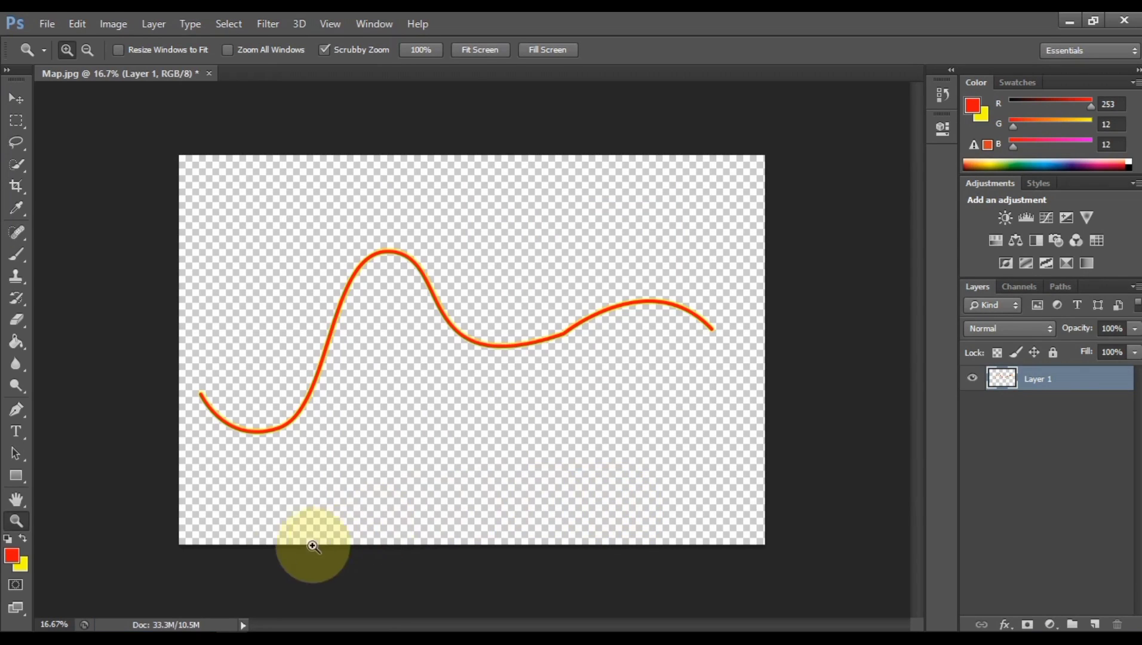
Switch to the Map folder in File Explorer and import png.png into the Filmora project media
{"action": "left_click", "coordinate": [143, 624]}
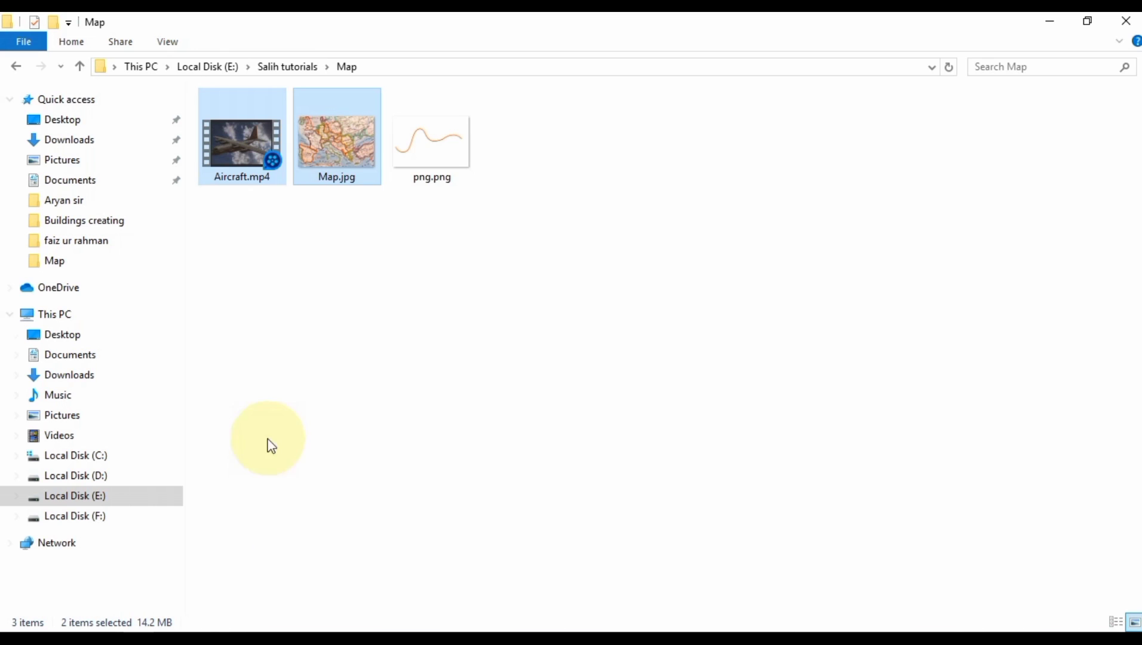
{"action": "left_click", "coordinate": [440, 163]}
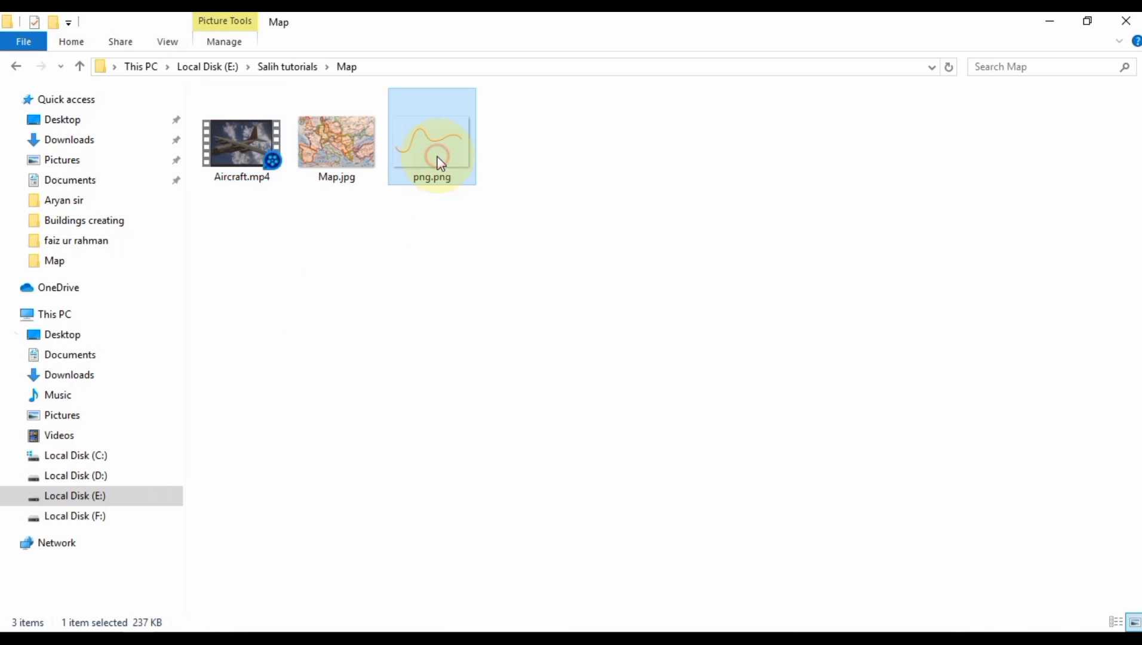
{"action": "left_click_drag", "start_coordinate": [421, 154], "coordinate": [483, 268]}
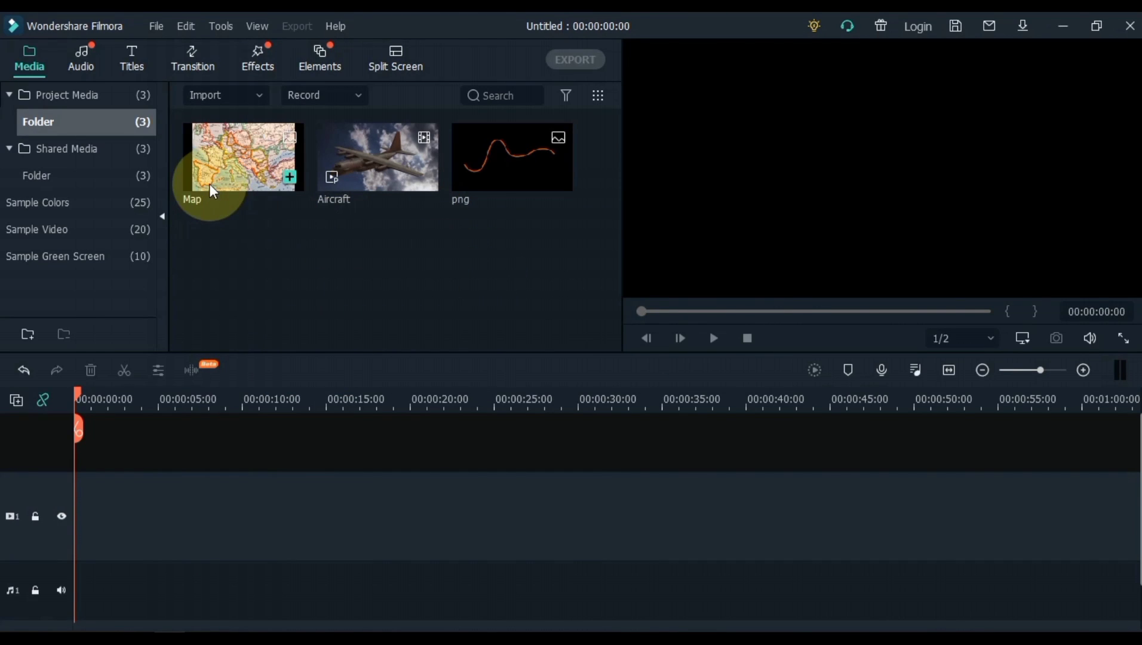
Place the Map image on video track 1 and the png route line on track 2, both at the timeline start
{"action": "left_click_drag", "start_coordinate": [233, 165], "coordinate": [73, 528]}
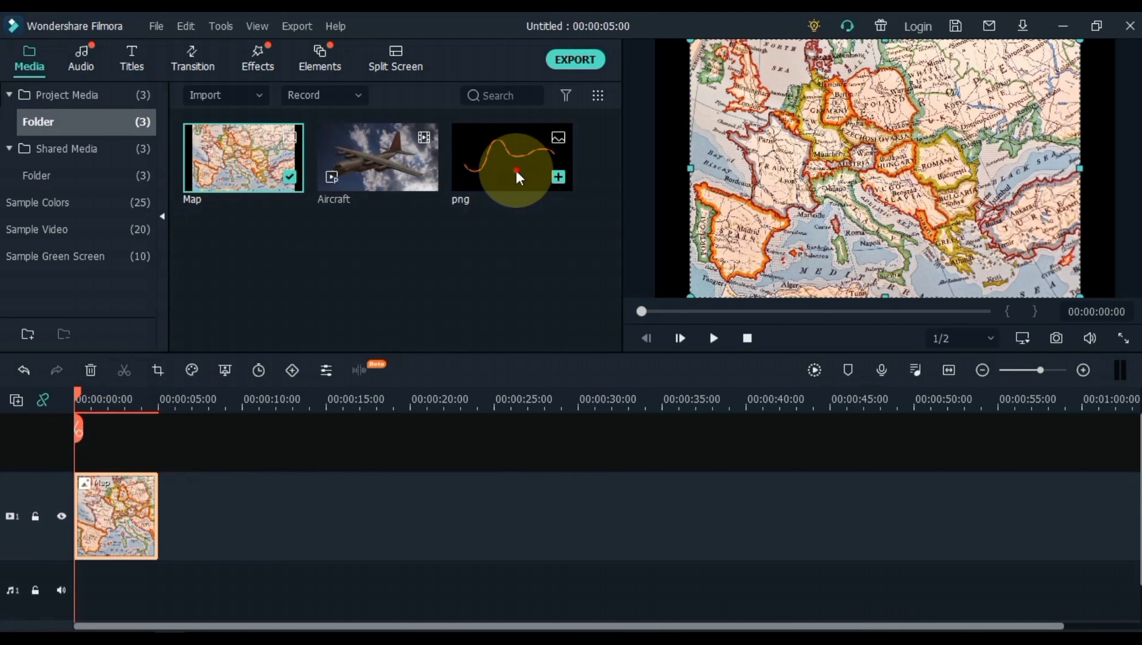
{"action": "left_click_drag", "start_coordinate": [515, 168], "coordinate": [84, 457]}
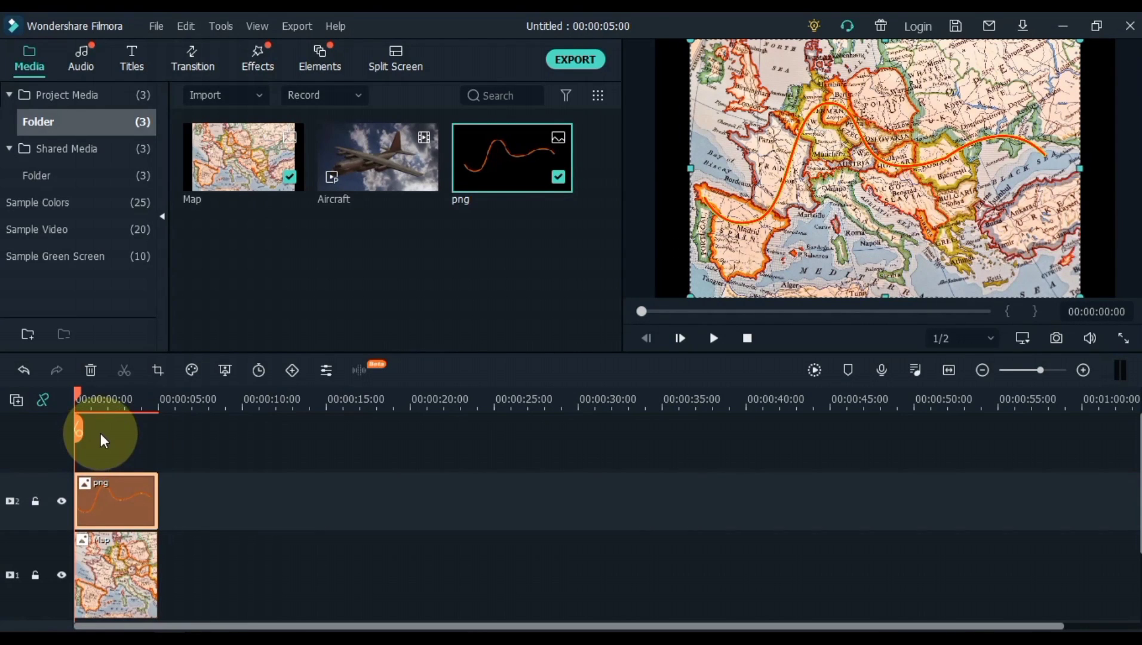
Apply the Erase Slide transition to the start of the png clip on track 2 and preview it
{"action": "left_click", "coordinate": [190, 69]}
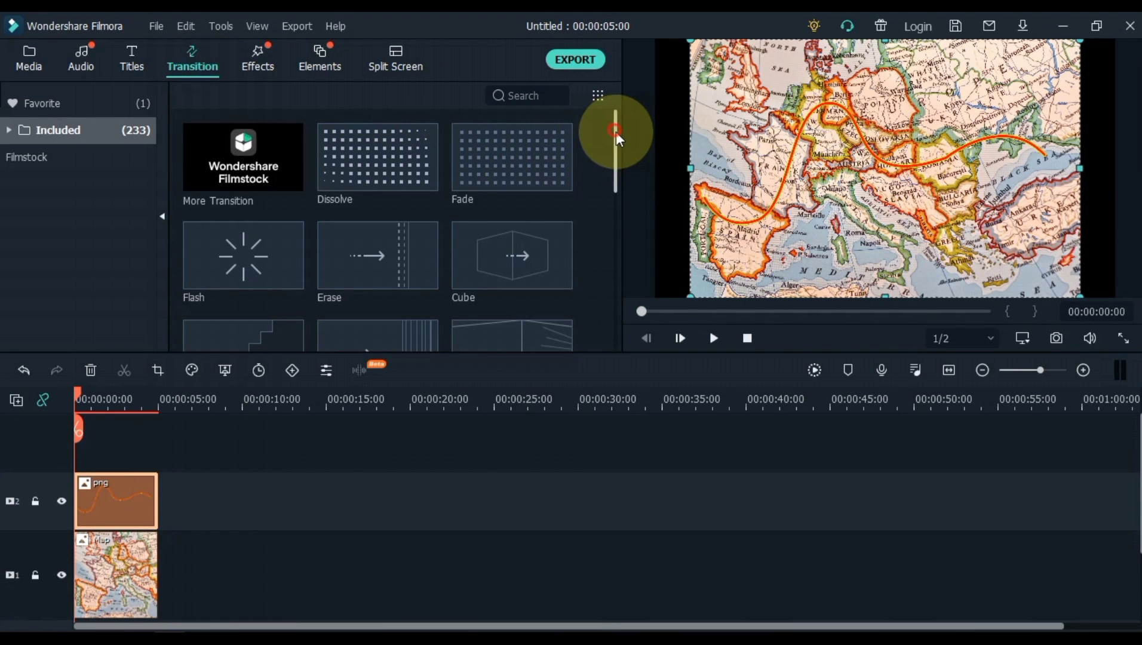
{"action": "left_click_drag", "start_coordinate": [616, 132], "coordinate": [620, 247]}
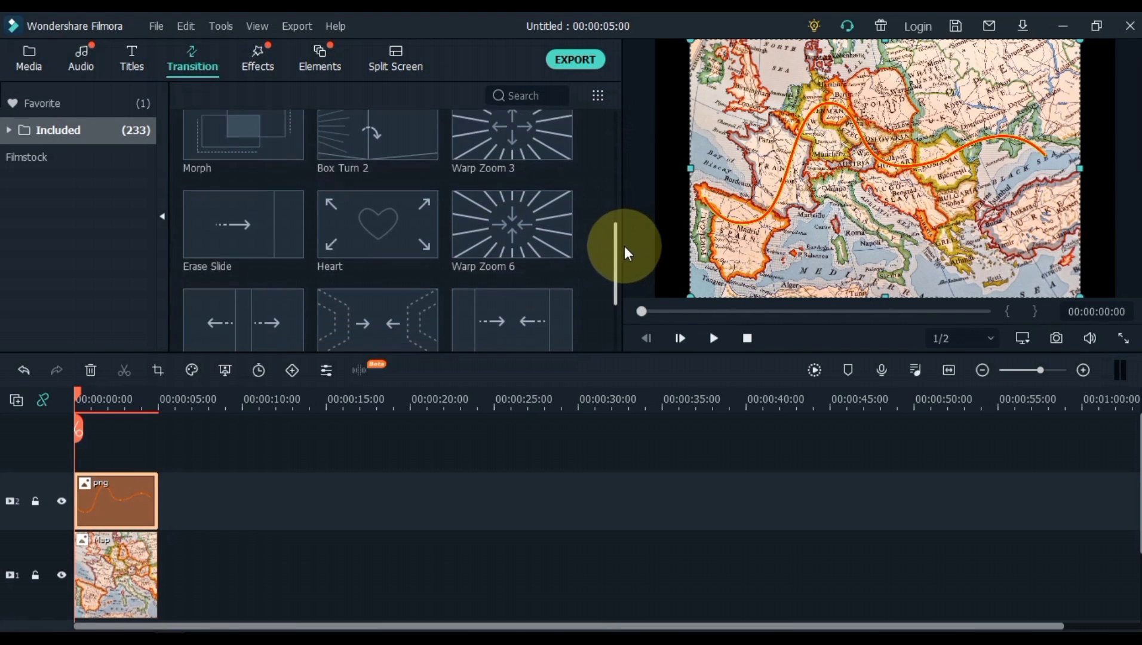
{"action": "left_click", "coordinate": [241, 239]}
{"action": "left_click_drag", "start_coordinate": [248, 213], "coordinate": [83, 475]}
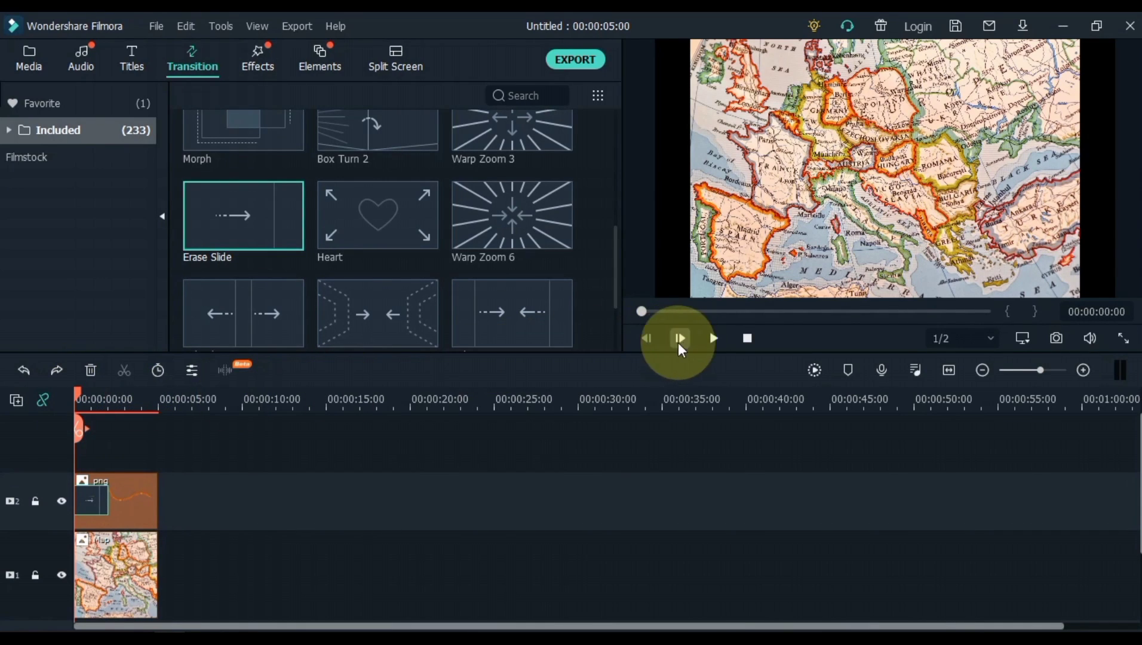
{"action": "left_click", "coordinate": [714, 339]}
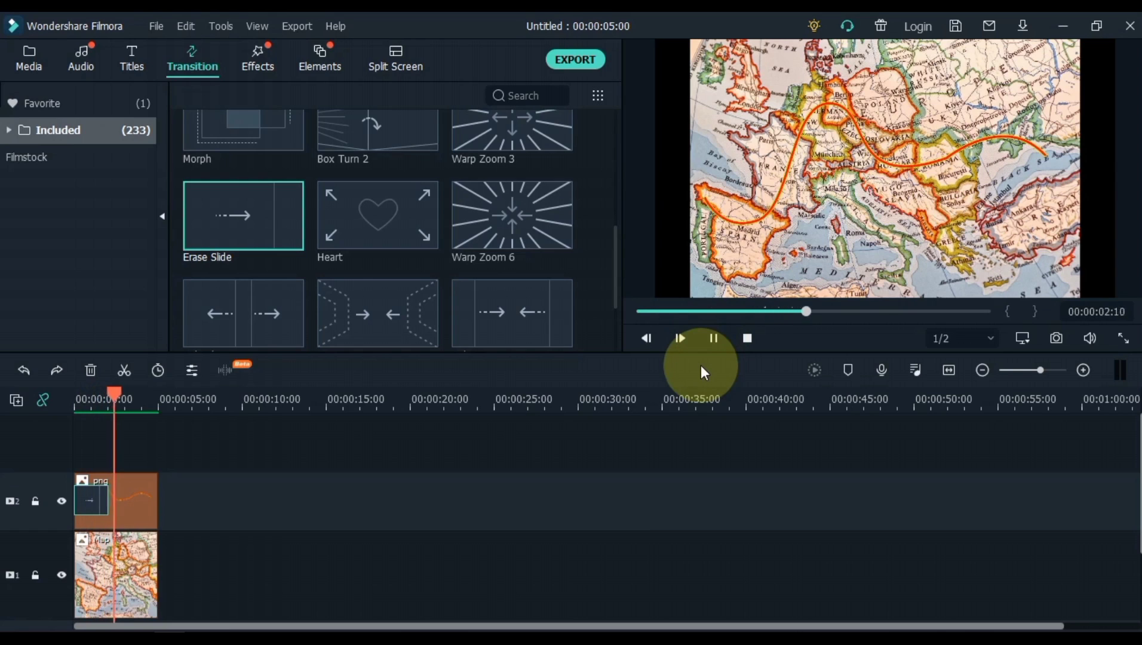
{"action": "key", "text": "space"}
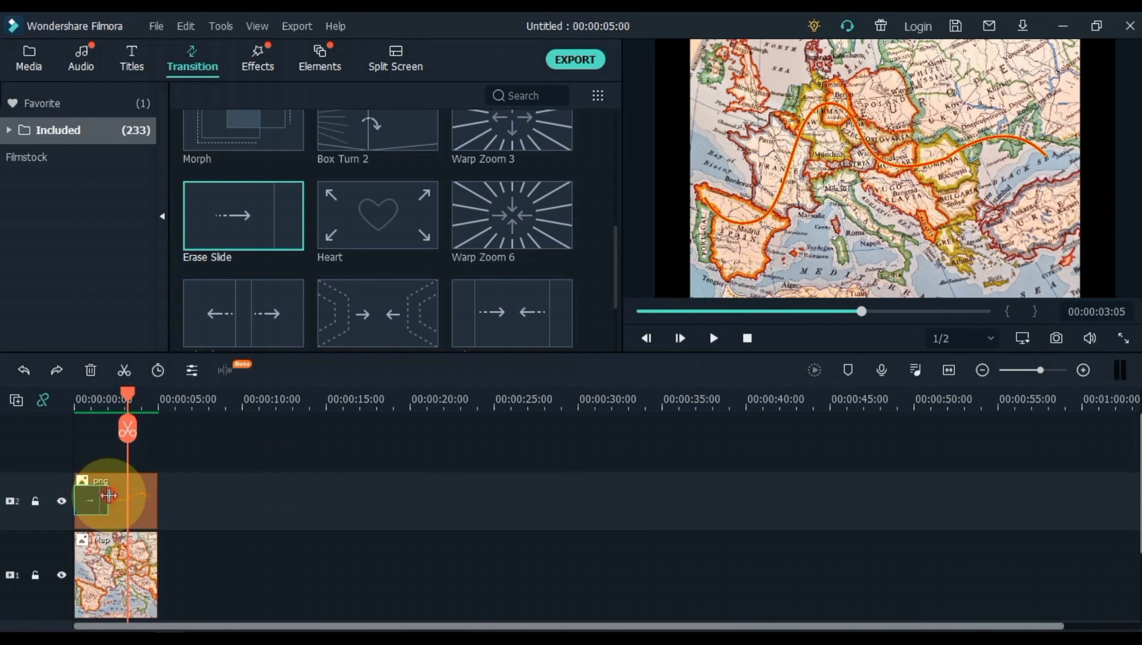
Stretch the Erase Slide transition over the full length of the png clip and play the timeline from the start
{"action": "left_click_drag", "start_coordinate": [109, 495], "coordinate": [173, 500]}
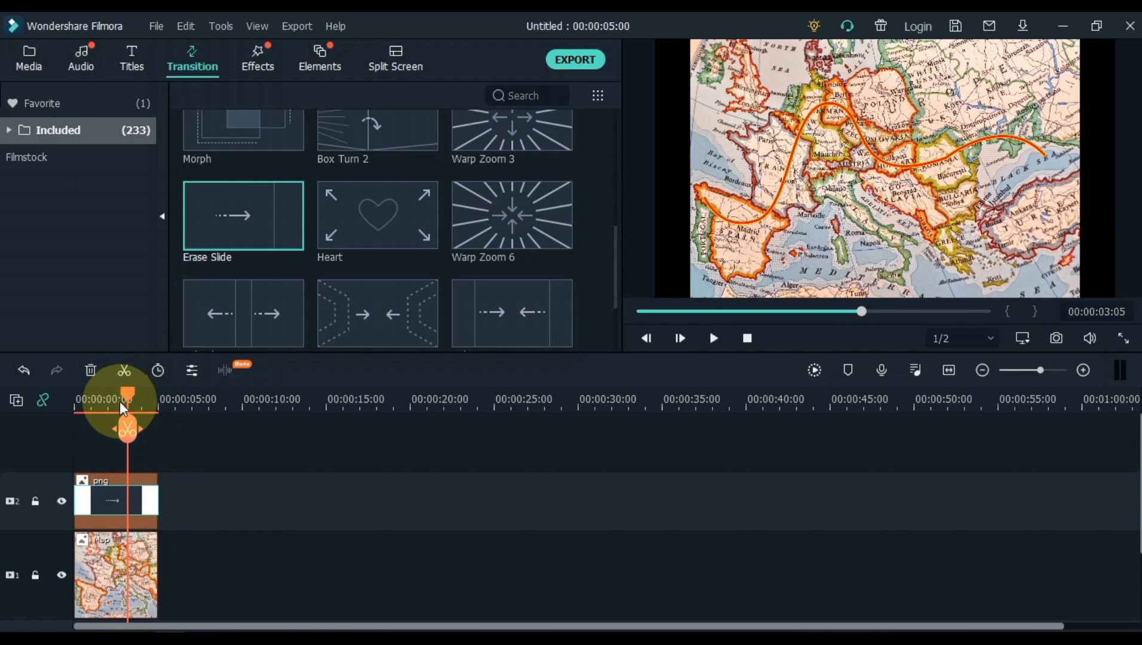
{"action": "left_click_drag", "start_coordinate": [130, 403], "coordinate": [29, 420]}
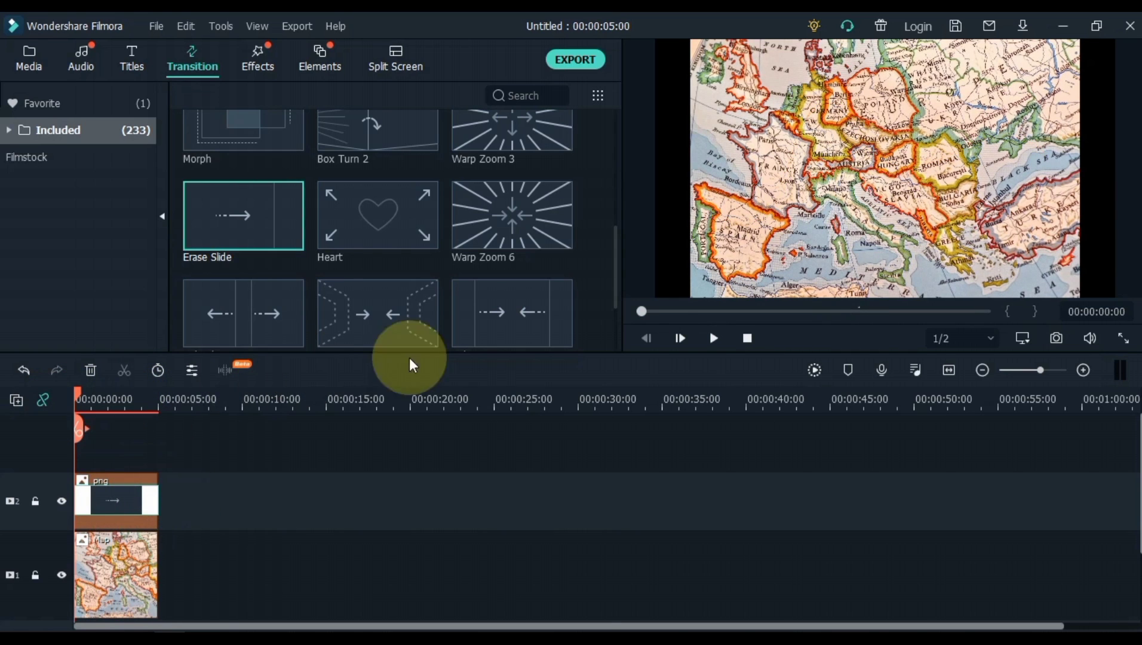
{"action": "left_click", "coordinate": [714, 338]}
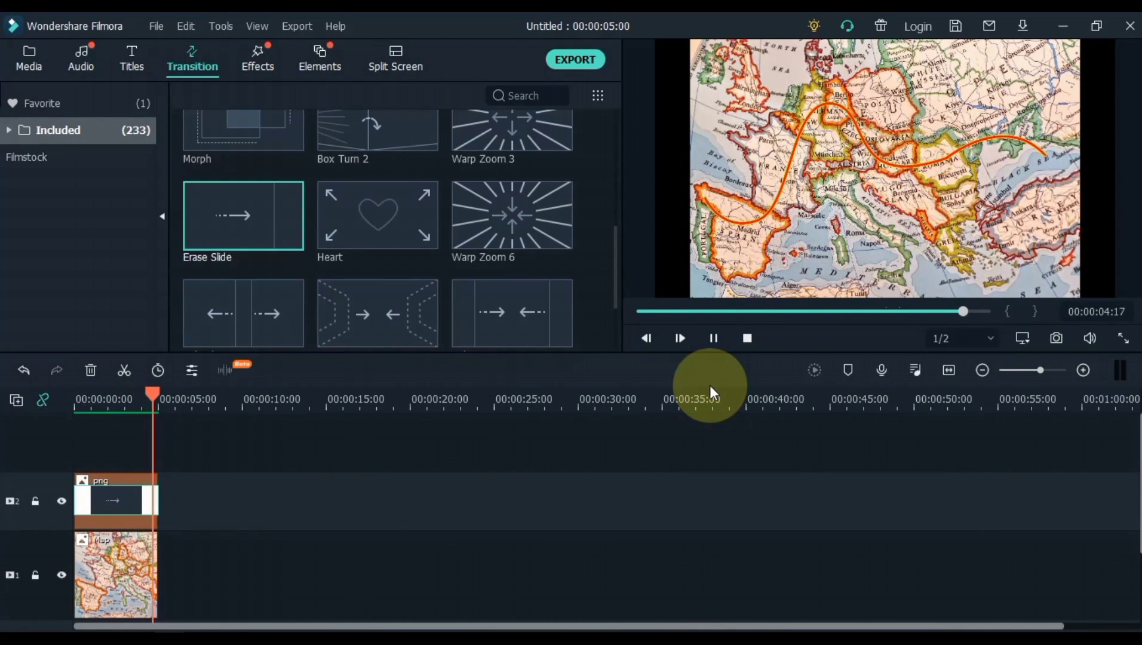
Export the project locally as the MP4 My Video in the Map folder at 1920x1080 and 30 fps, with GPU accelerated encoding
{"action": "left_click", "coordinate": [575, 60]}
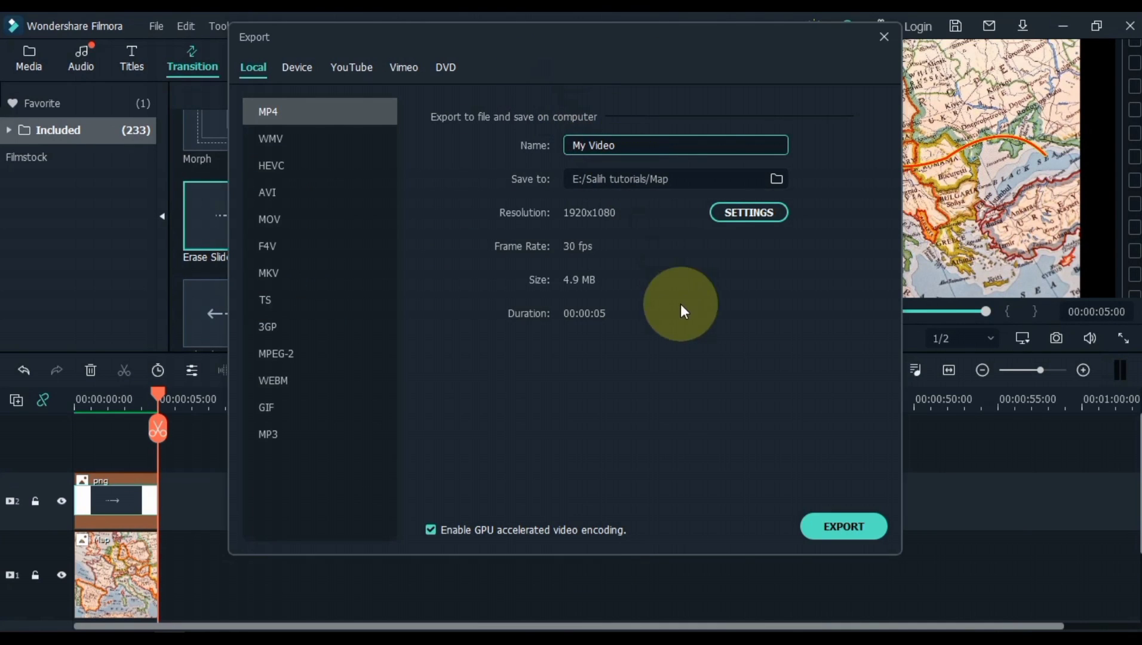
{"action": "left_click", "coordinate": [842, 527]}
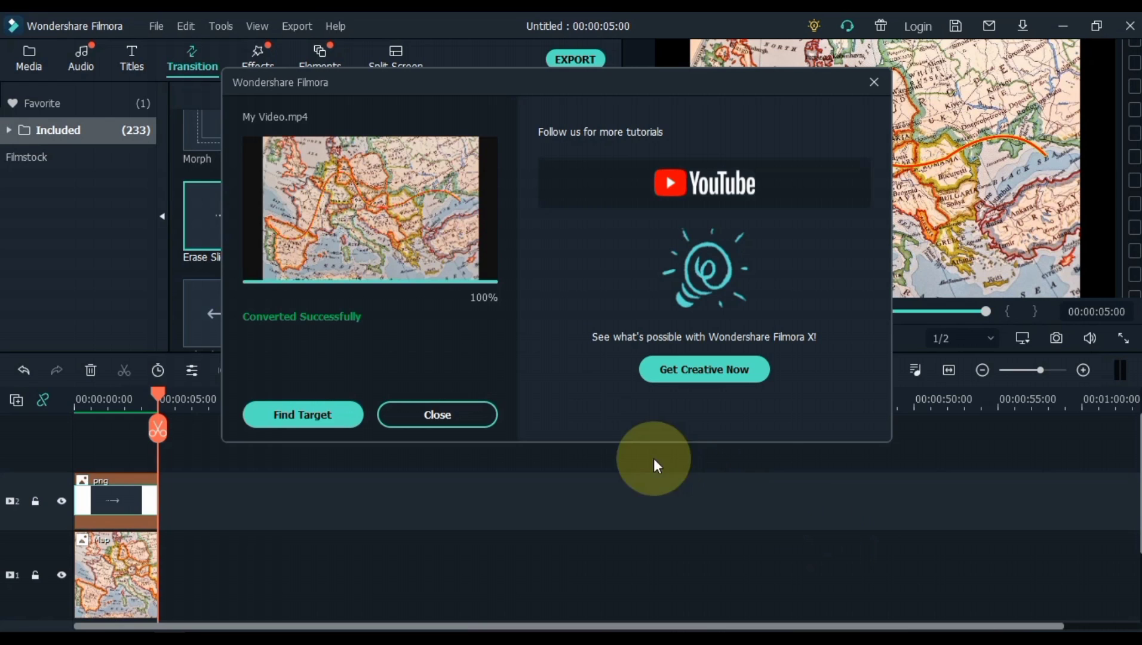
{"action": "left_click", "coordinate": [475, 421]}
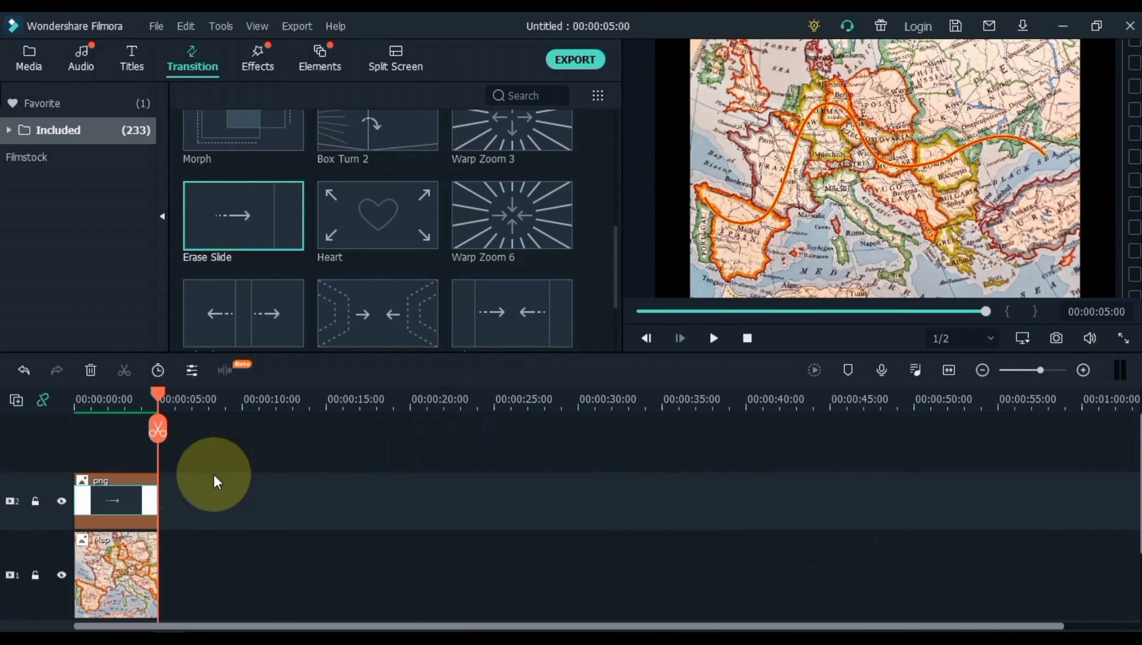
Delete the png and Map clips from the timeline and return to the project media
{"action": "left_click_drag", "start_coordinate": [171, 500], "coordinate": [125, 566]}
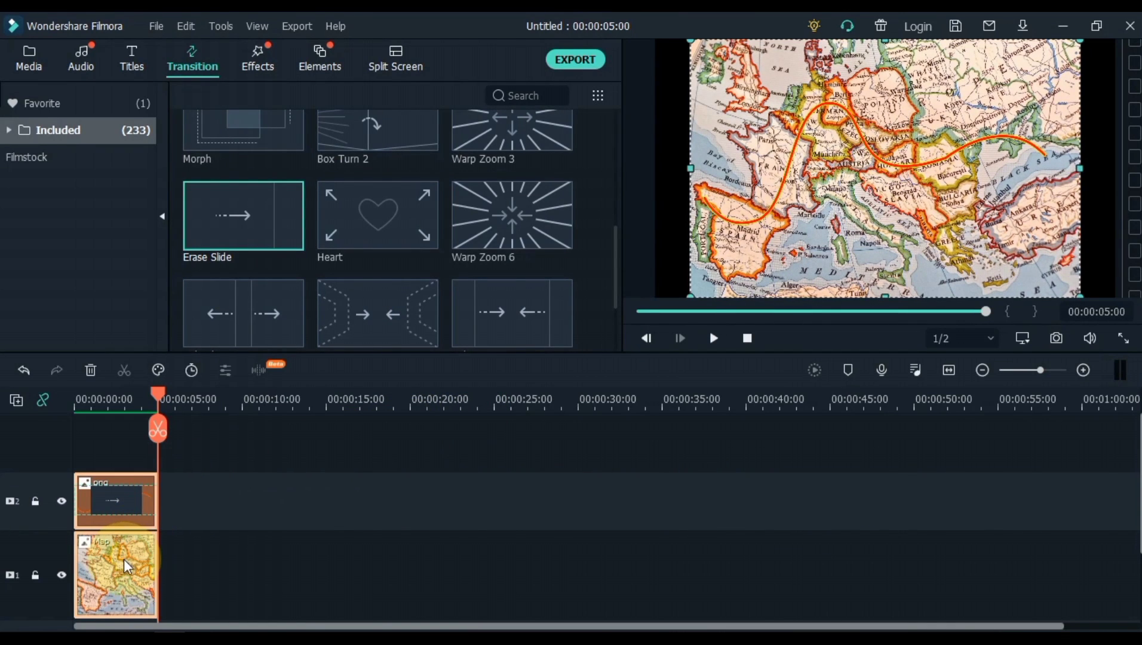
{"action": "key", "text": "Delete"}
{"action": "left_click", "coordinate": [40, 58]}
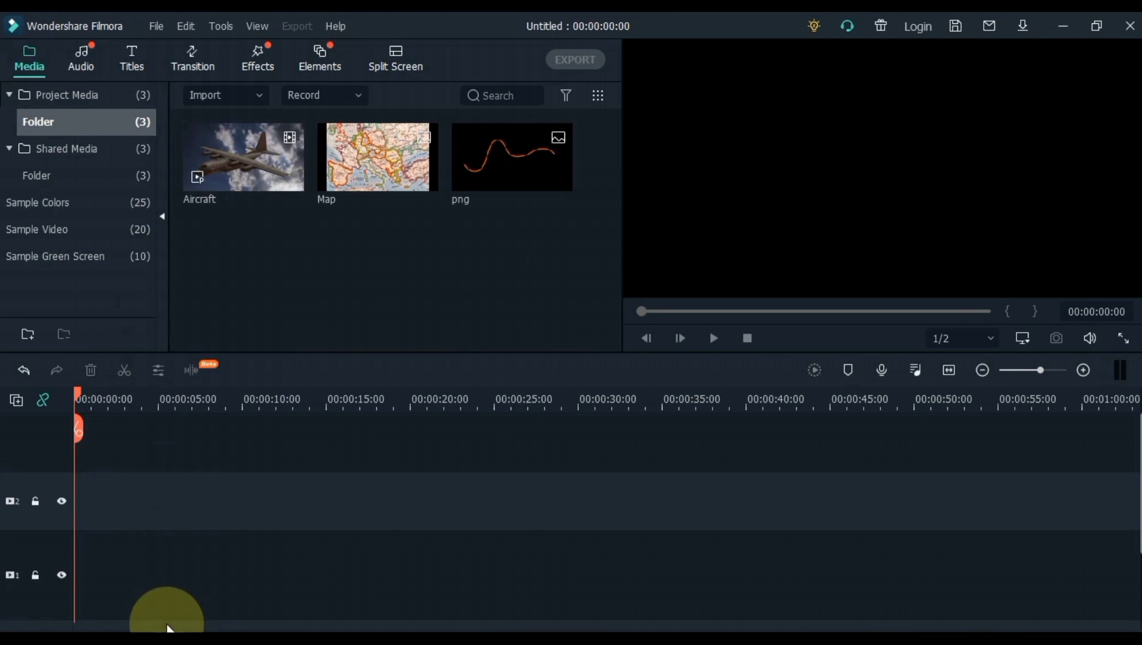
Switch to the Map folder in File Explorer and import My Video.mp4 into the Filmora project media
{"action": "left_click", "coordinate": [145, 636]}
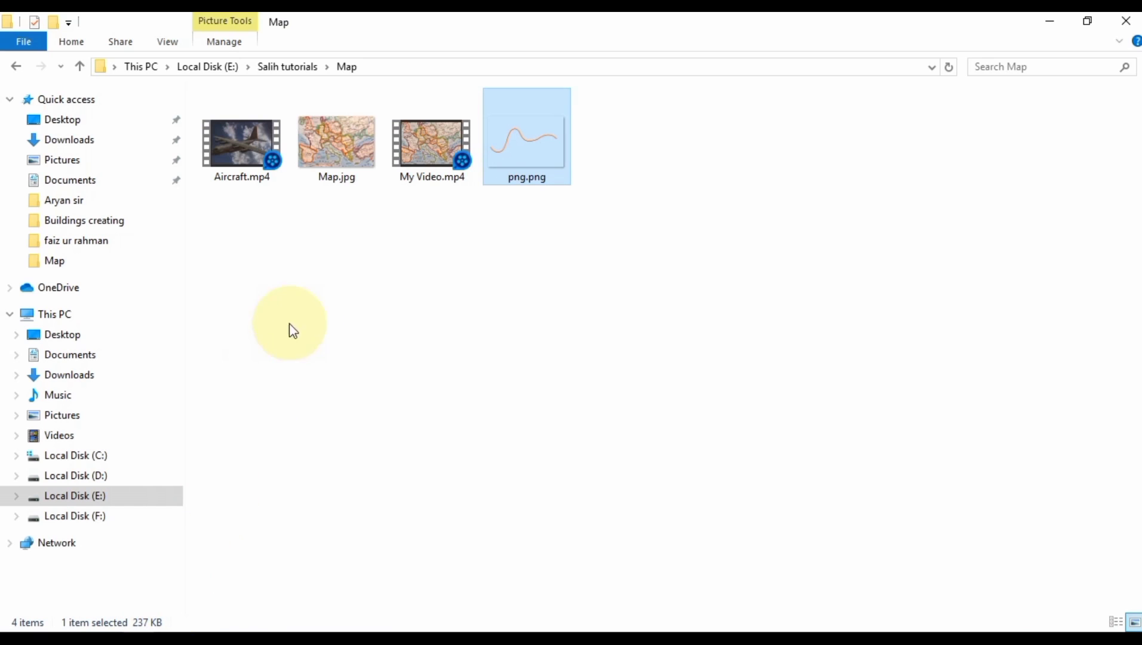
{"action": "left_click", "coordinate": [430, 172]}
{"action": "left_click_drag", "start_coordinate": [433, 143], "coordinate": [387, 281]}
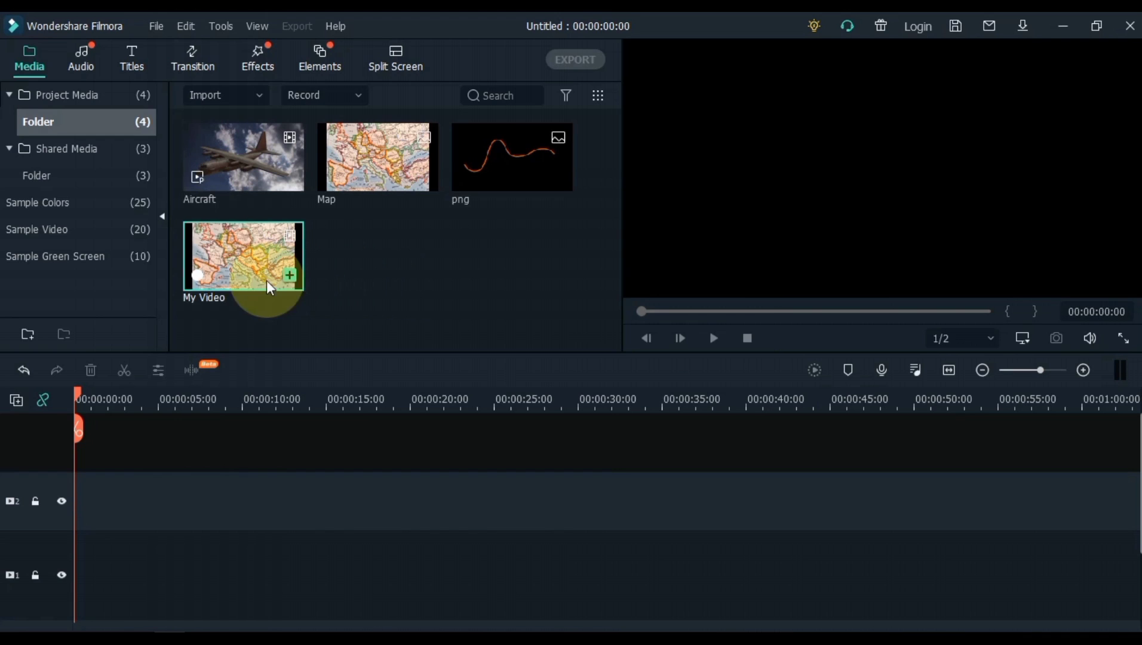
Place My Video at the start of track 1, match the project settings to the media (1920 x 1080 30fps), and play it
{"action": "left_click", "coordinate": [243, 277]}
{"action": "left_click_drag", "start_coordinate": [238, 256], "coordinate": [87, 580]}
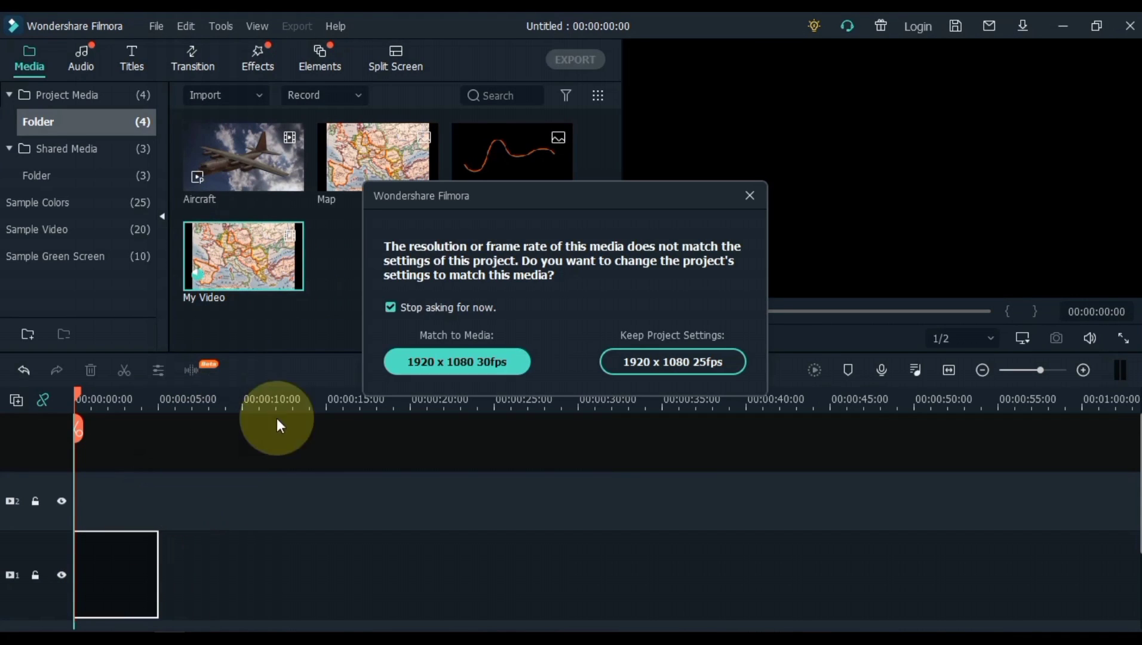
{"action": "left_click", "coordinate": [422, 356]}
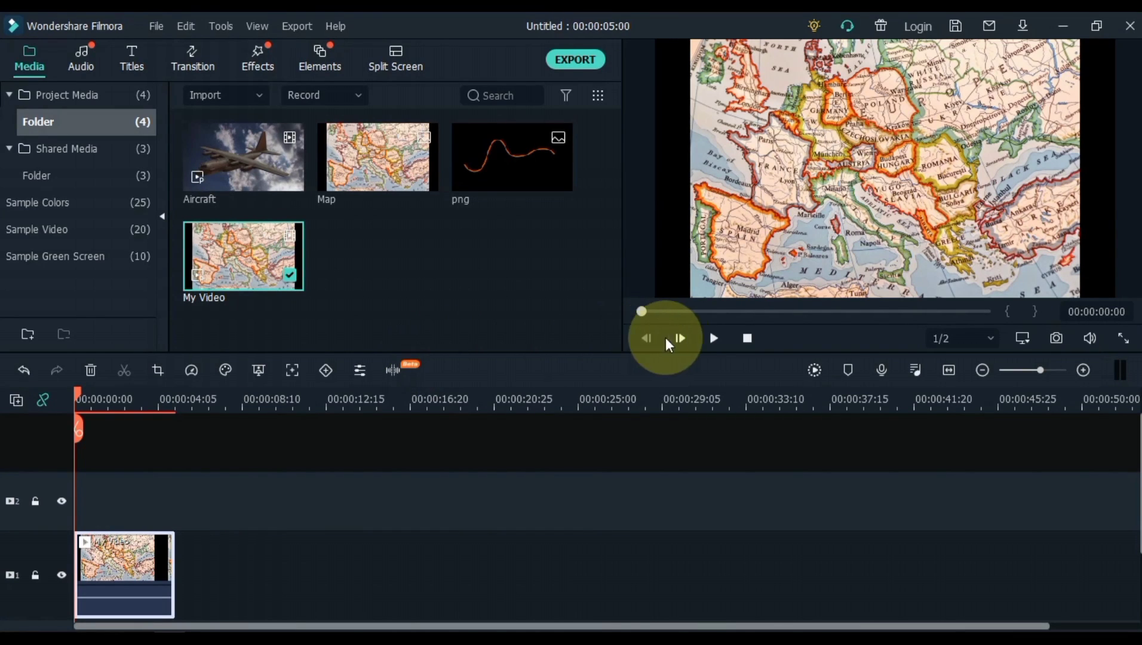
{"action": "left_click", "coordinate": [712, 338]}
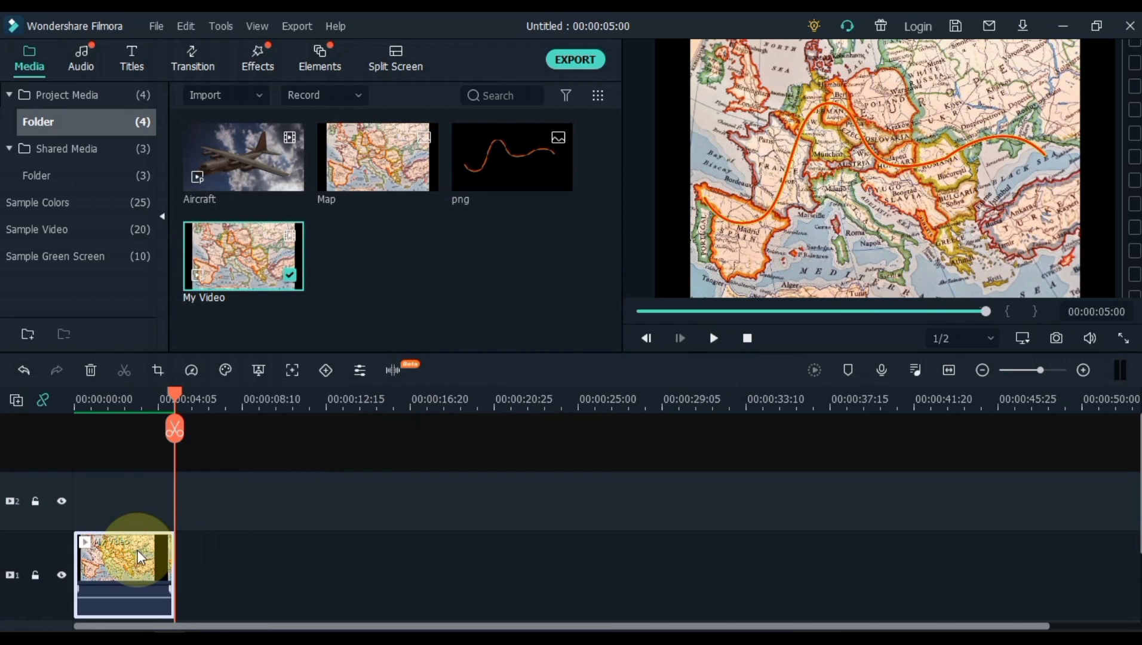
Slow the My Video clip to 0.5x speed and play it back from the start
{"action": "left_click", "coordinate": [191, 371]}
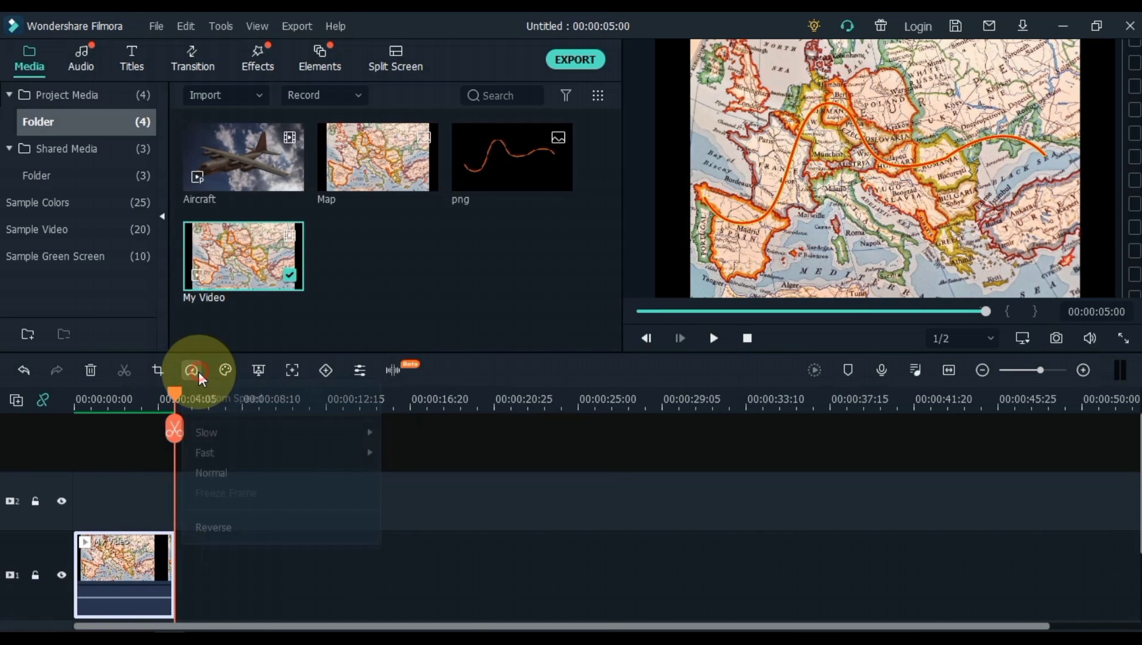
{"action": "mouse_move", "coordinate": [352, 433]}
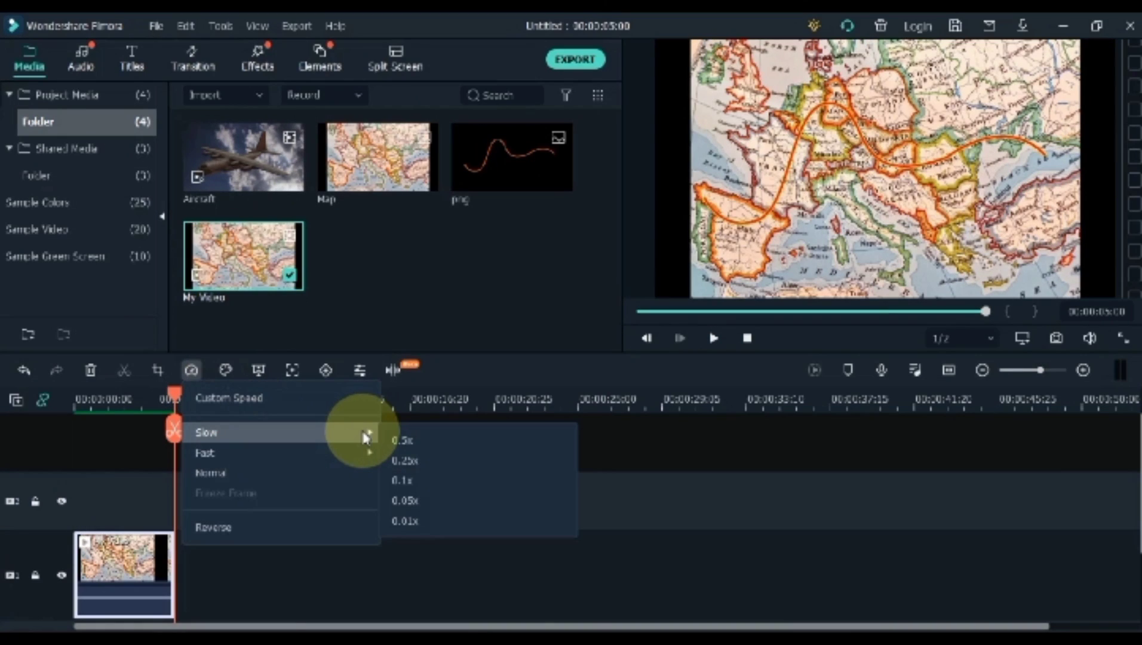
{"action": "left_click", "coordinate": [424, 441]}
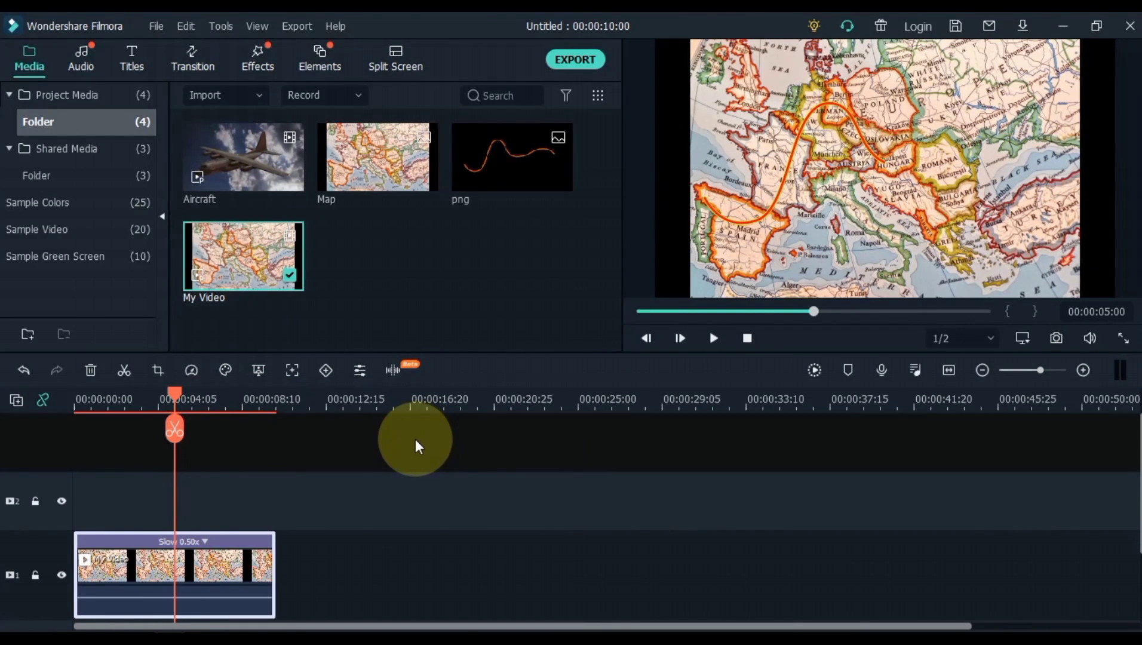
{"action": "left_click_drag", "start_coordinate": [174, 395], "coordinate": [73, 407]}
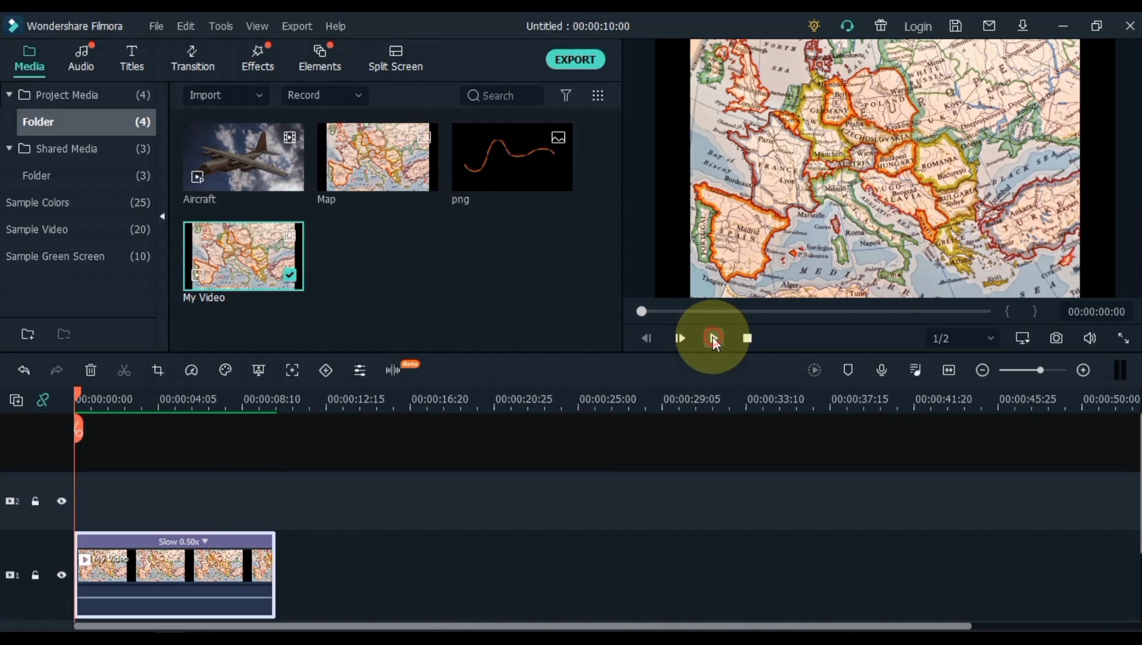
{"action": "left_click", "coordinate": [713, 338]}
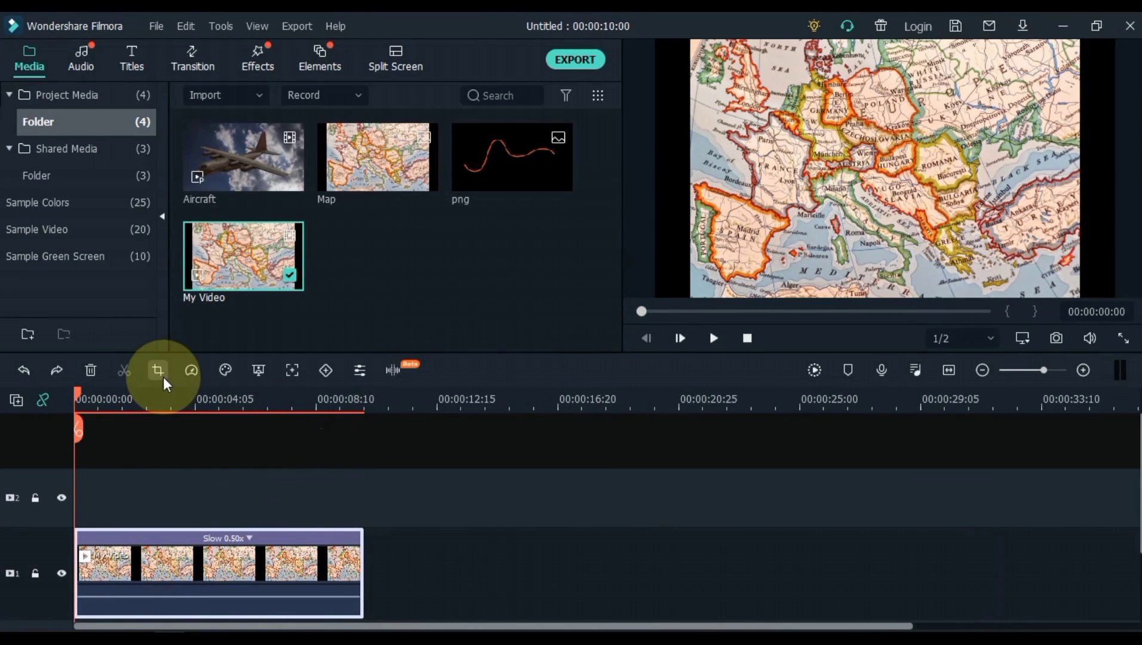
Crop the My Video clip at a 16:9 ratio to about 1617 x 910, cutting off the black side bars and keeping the whole route
{"action": "left_click", "coordinate": [159, 372]}
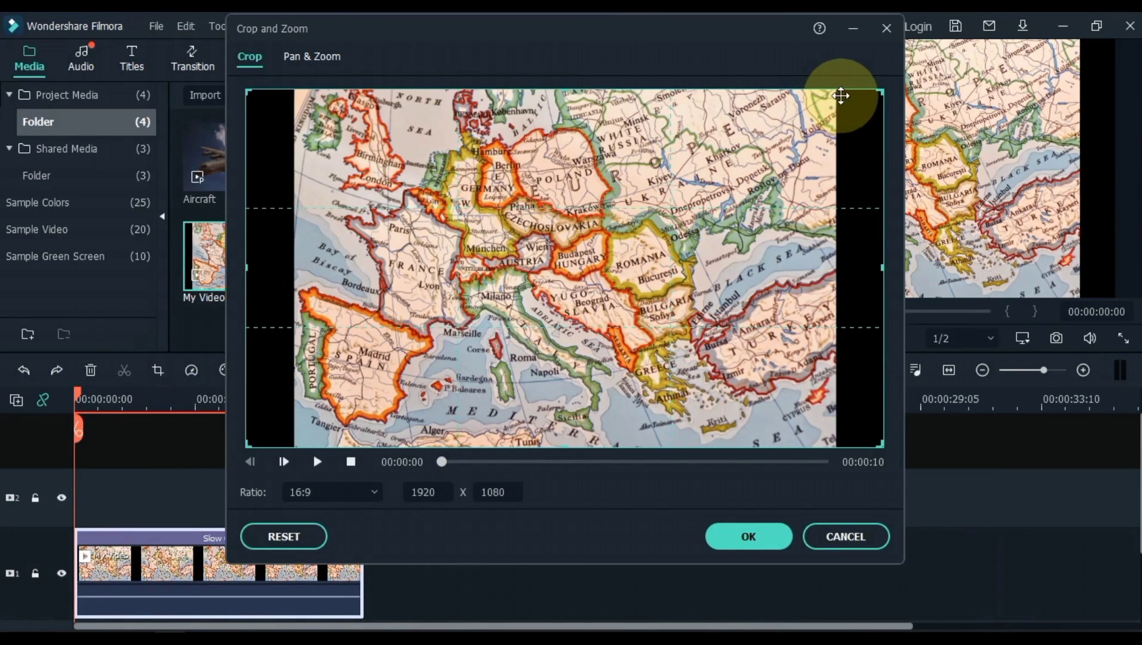
{"action": "left_click_drag", "start_coordinate": [879, 89], "coordinate": [834, 116]}
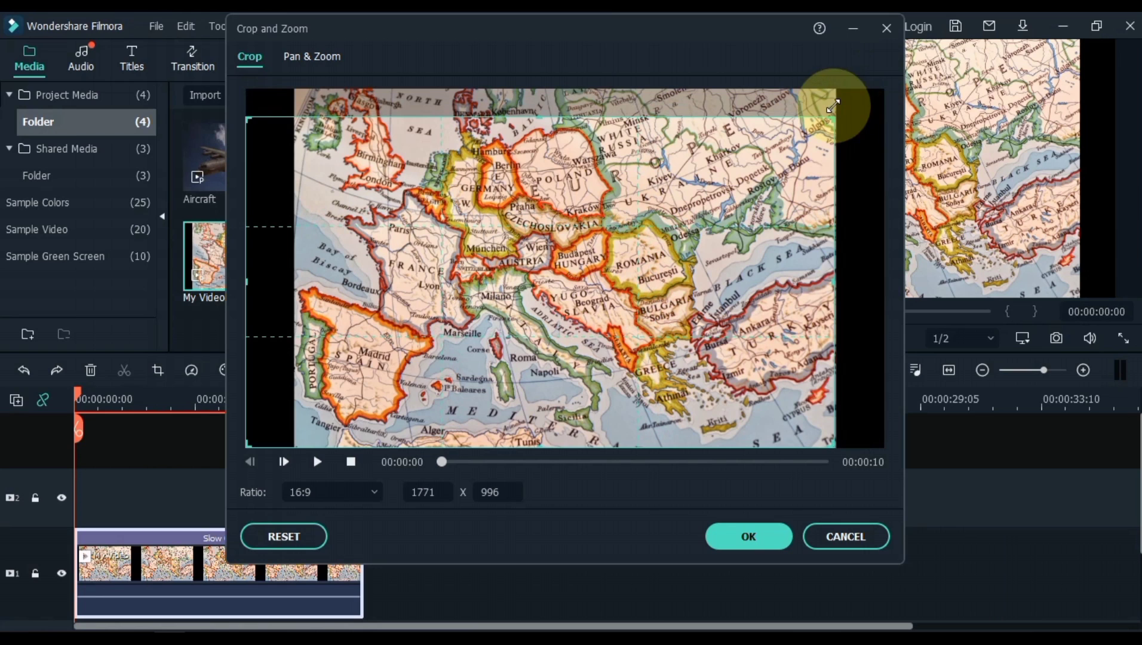
{"action": "left_click_drag", "start_coordinate": [246, 446], "coordinate": [294, 425]}
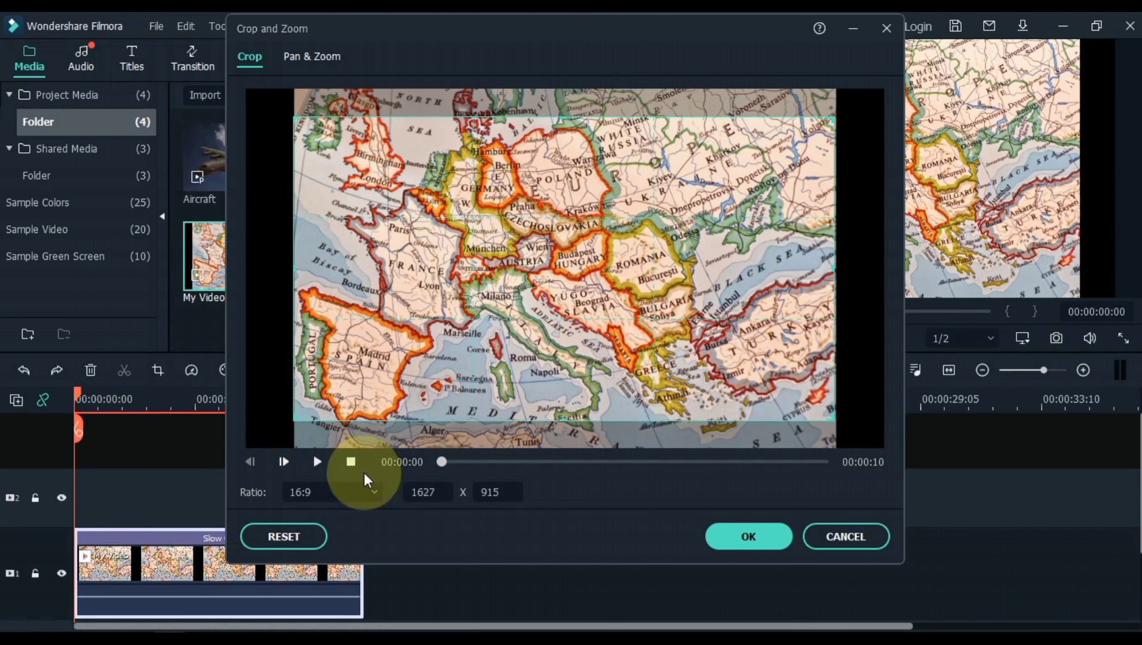
{"action": "left_click_drag", "start_coordinate": [441, 462], "coordinate": [786, 463]}
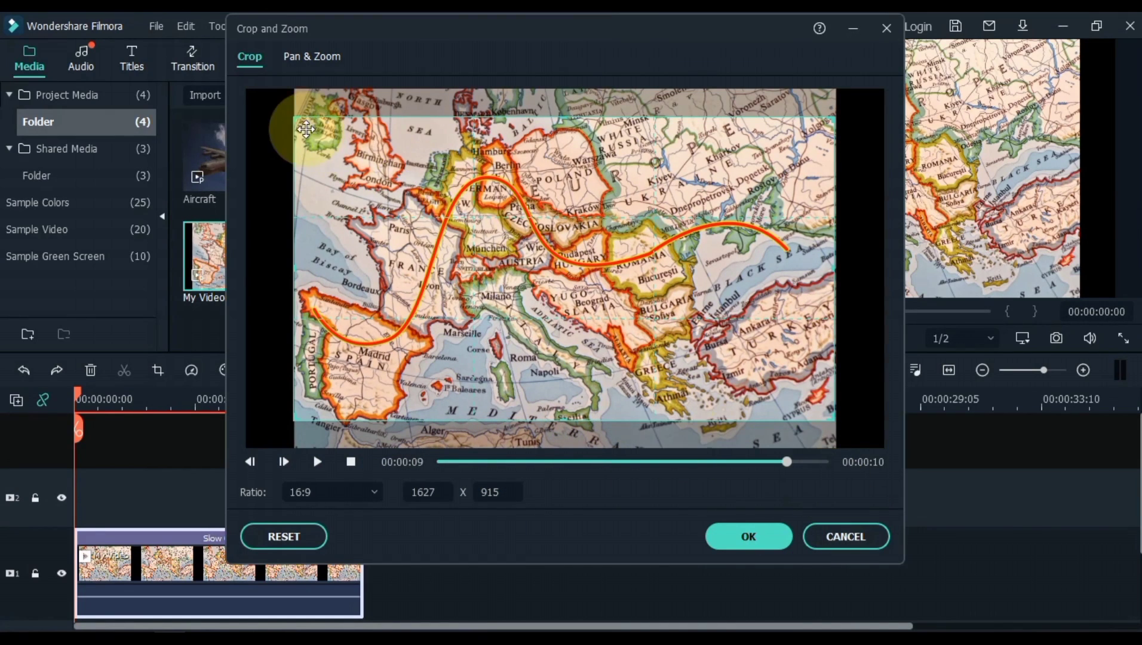
{"action": "left_click_drag", "start_coordinate": [306, 129], "coordinate": [296, 121]}
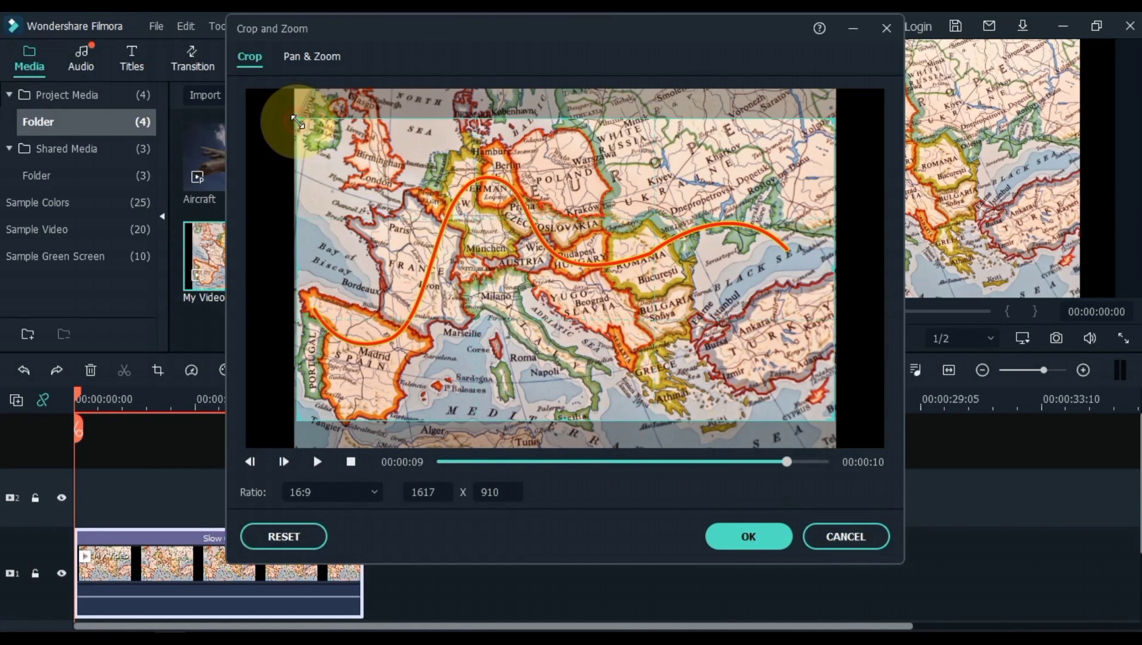
{"action": "left_click", "coordinate": [749, 537]}
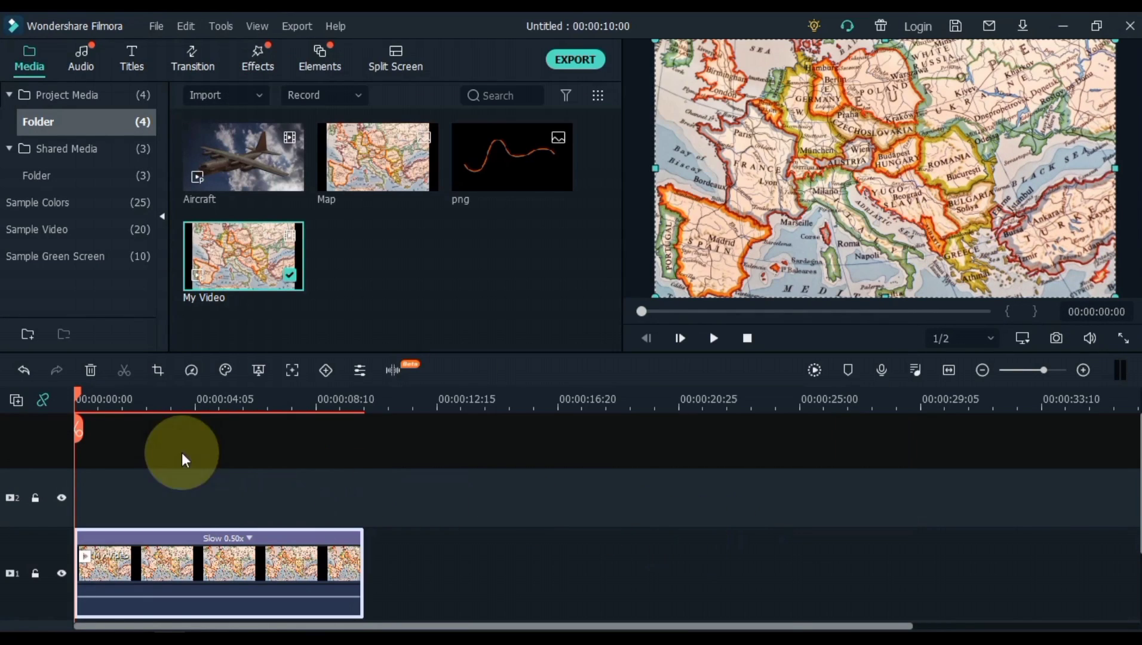
Add custom animation keyframes to the My Video clip at 00:00:03:06 and 00:00:04:07
{"action": "left_click_drag", "start_coordinate": [82, 399], "coordinate": [169, 418]}
{"action": "left_click", "coordinate": [185, 558]}
{"action": "double_click", "coordinate": [199, 572]}
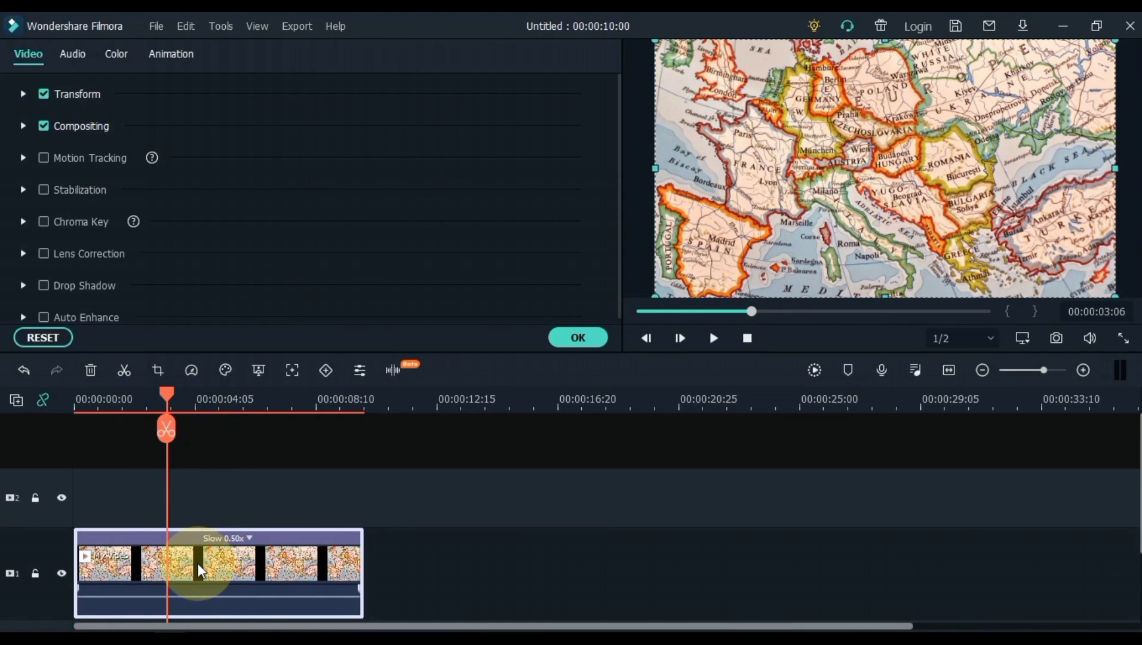
{"action": "left_click", "coordinate": [169, 57]}
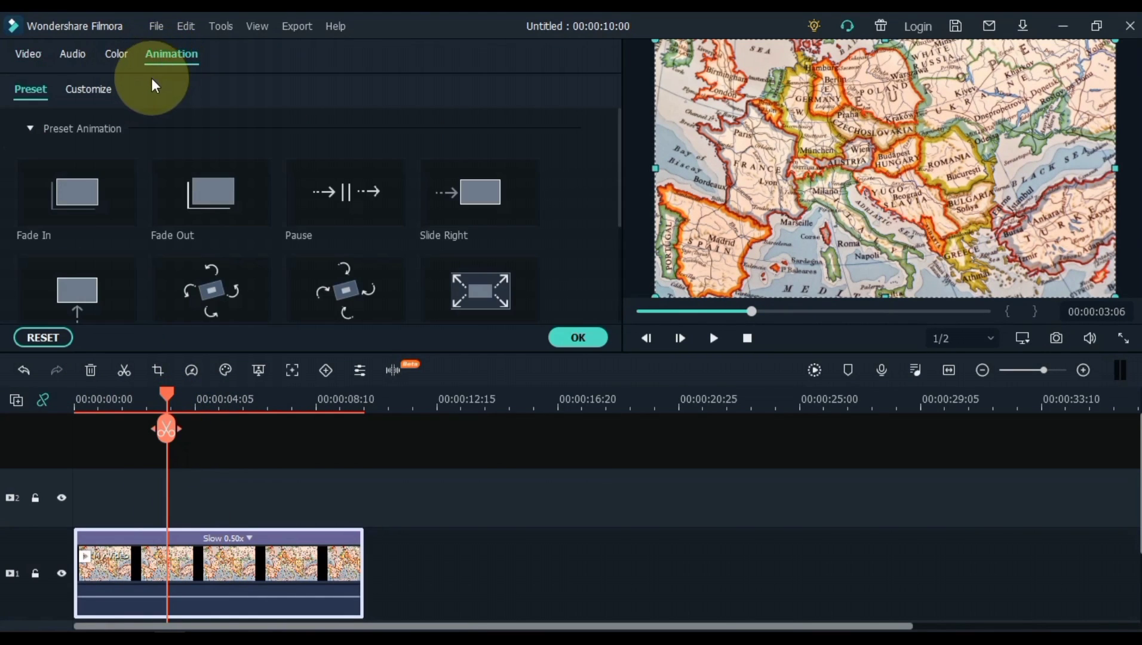
{"action": "left_click", "coordinate": [84, 94]}
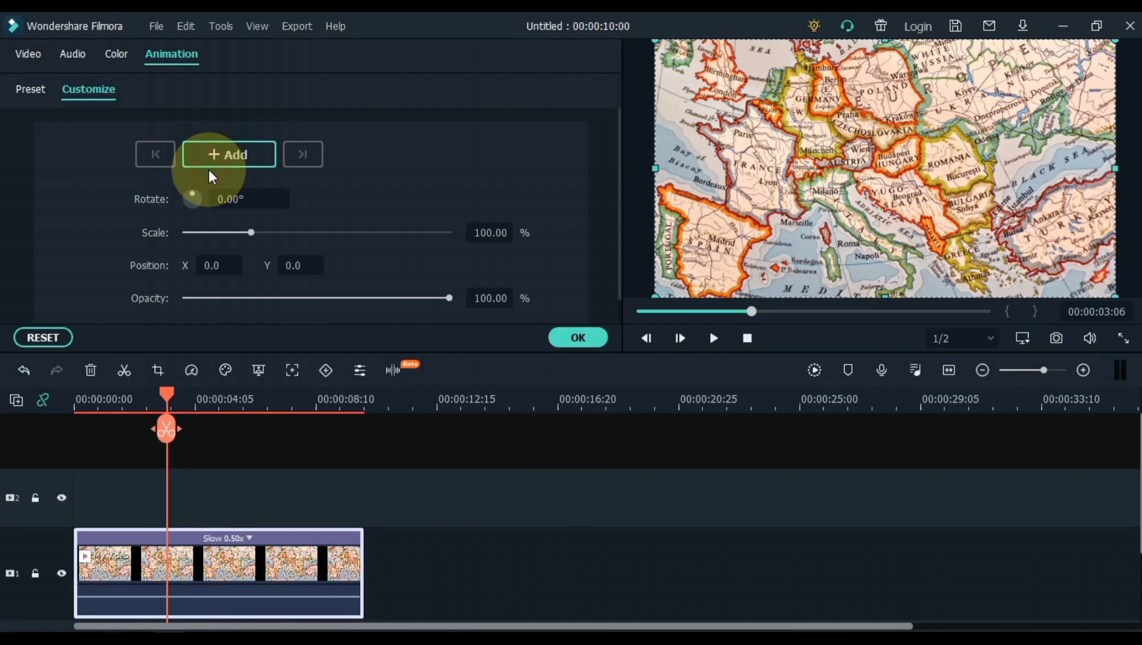
{"action": "left_click", "coordinate": [221, 155]}
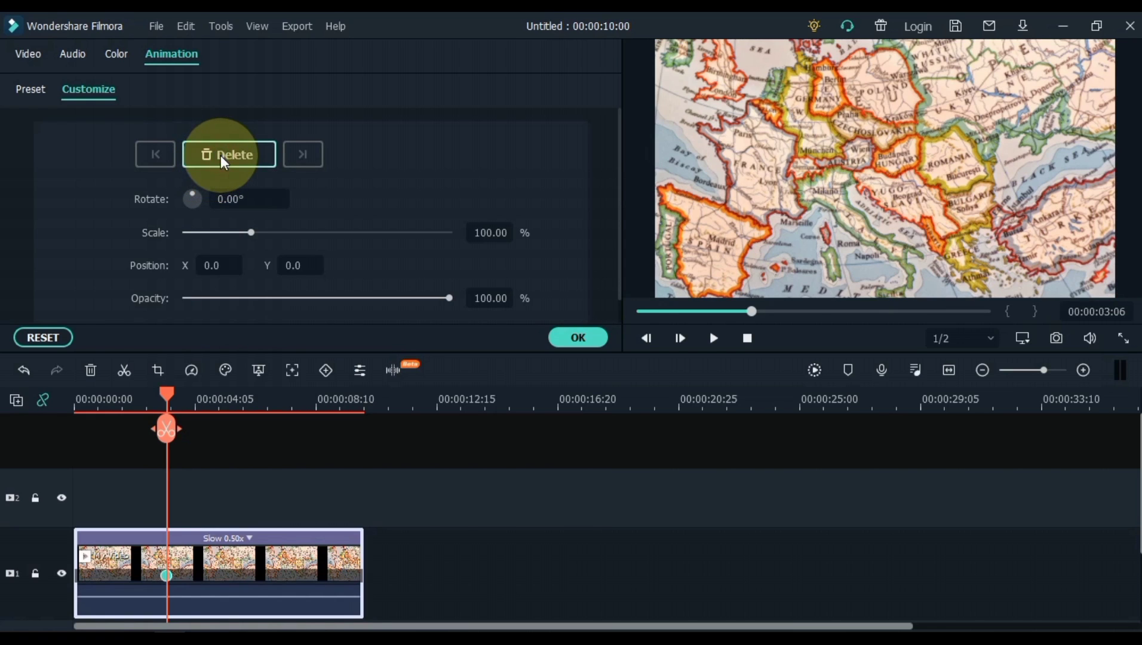
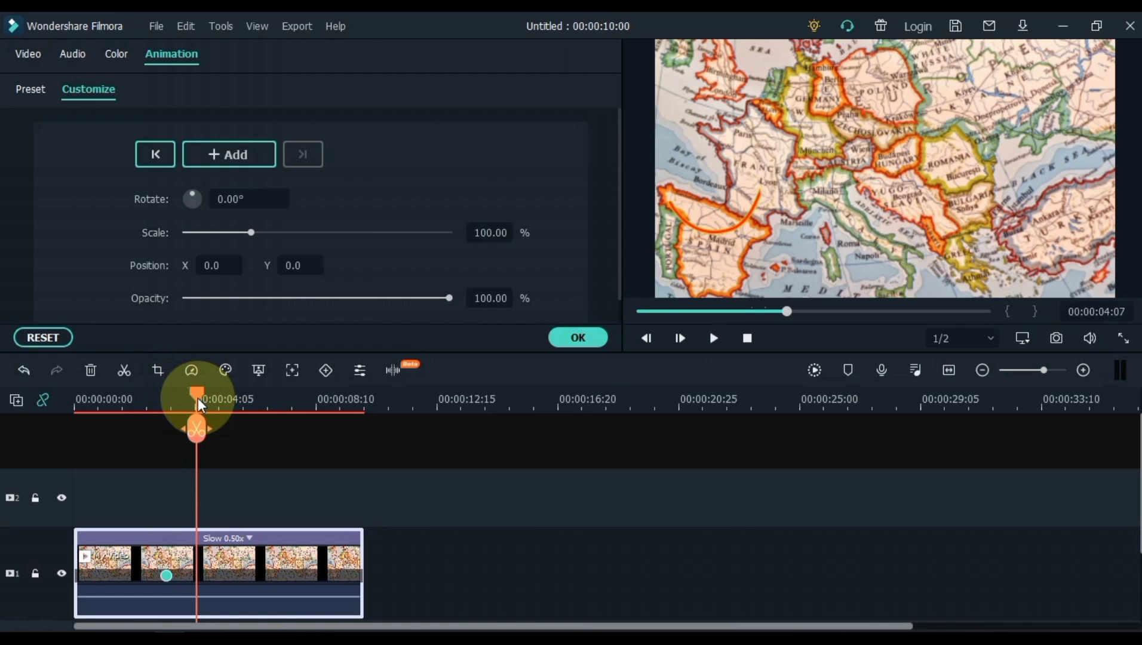
{"action": "left_click", "coordinate": [243, 156]}
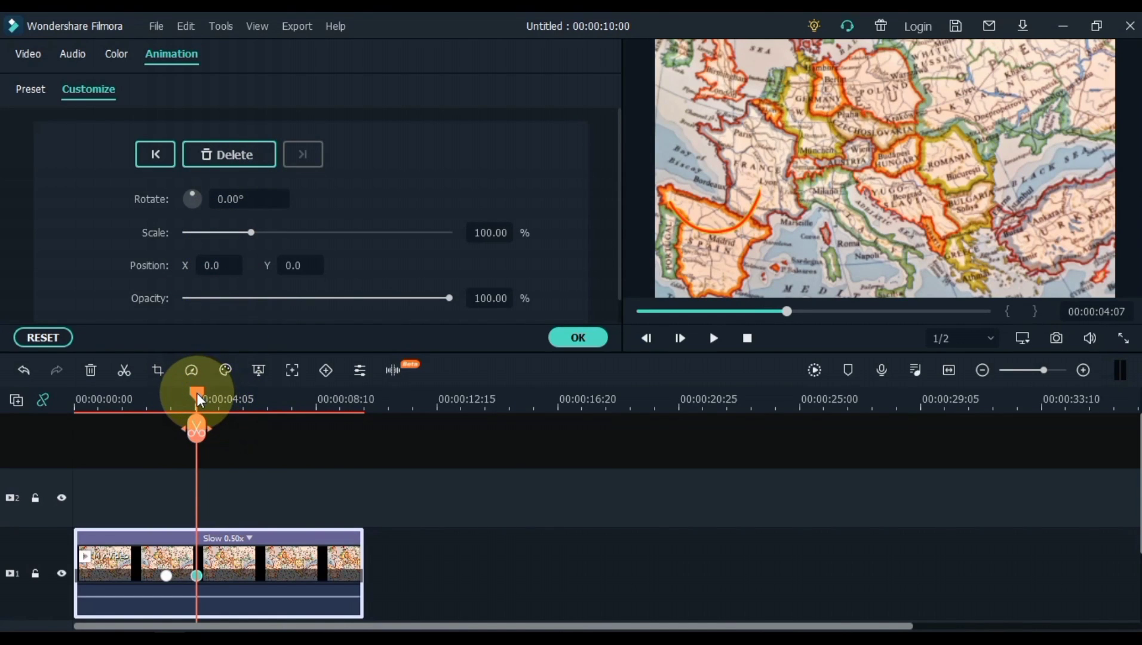
Add custom animation keyframes to the My Video clip at 00:00:05:19, 00:00:07:06 and 00:00:02:05
{"action": "left_click_drag", "start_coordinate": [197, 398], "coordinate": [238, 399]}
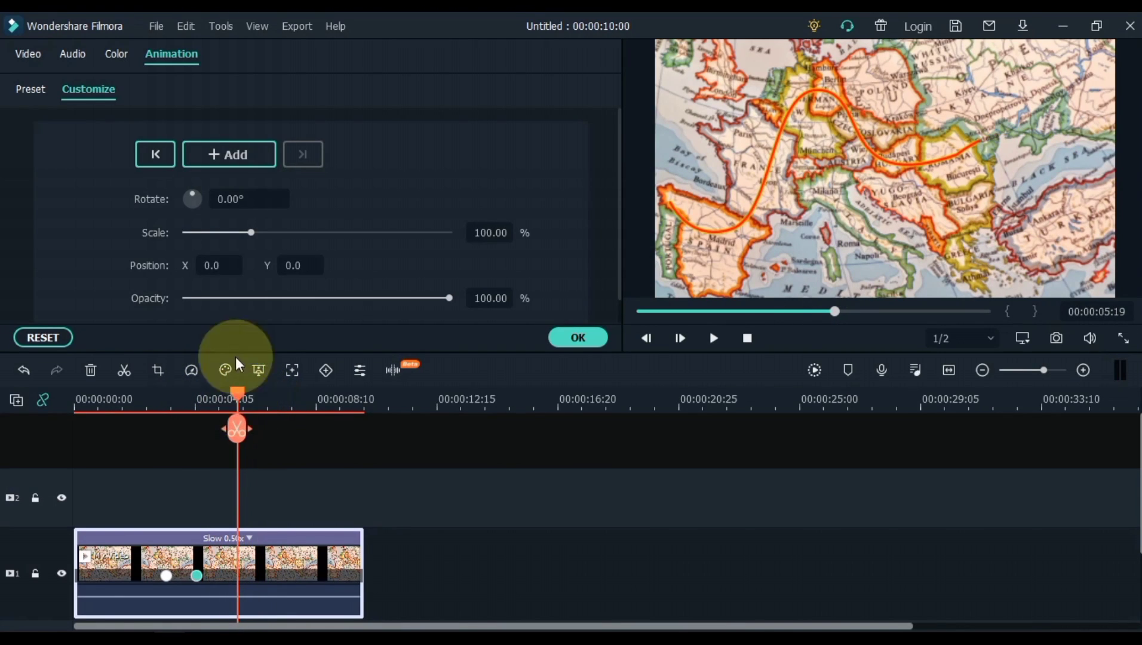
{"action": "left_click", "coordinate": [227, 157]}
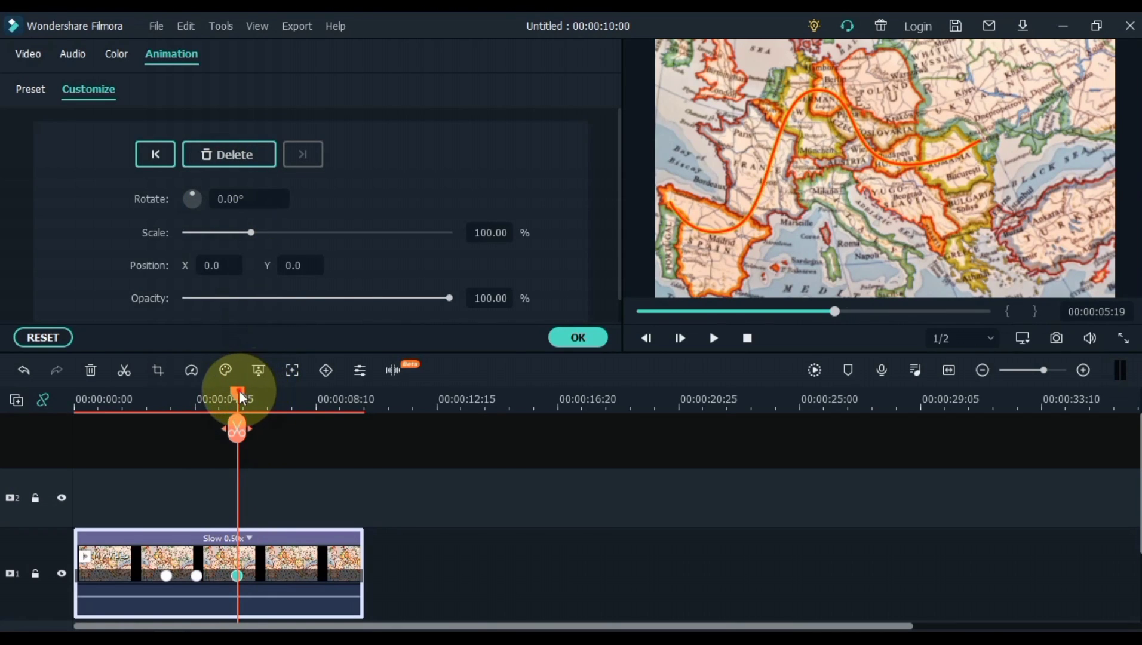
{"action": "left_click_drag", "start_coordinate": [241, 397], "coordinate": [283, 390]}
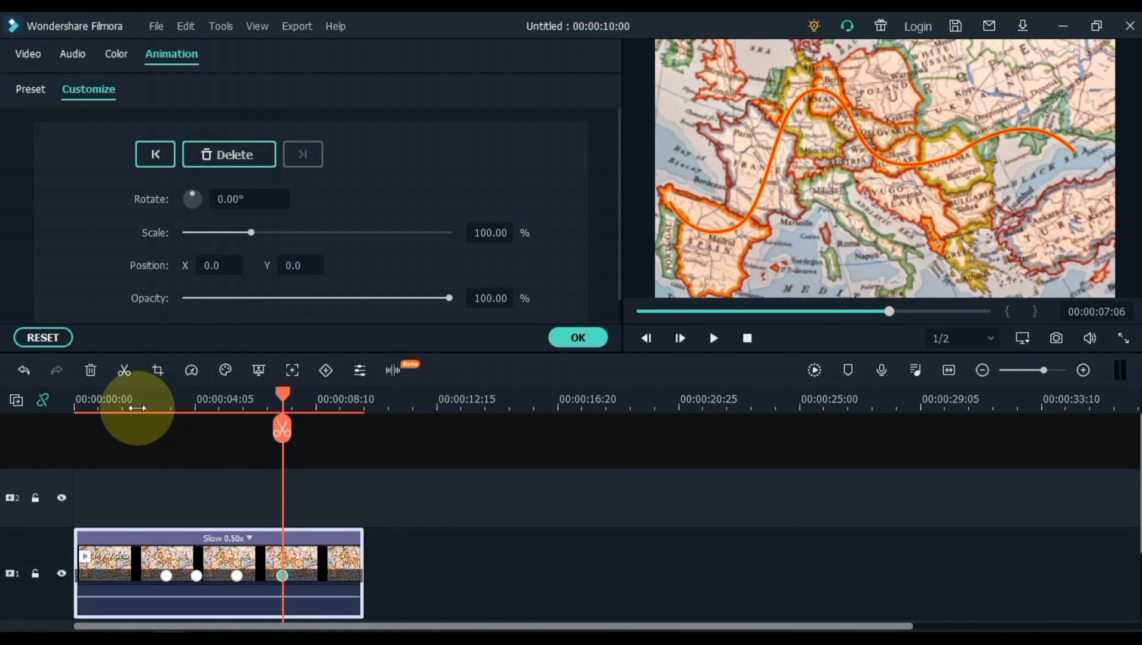
{"action": "left_click", "coordinate": [161, 397]}
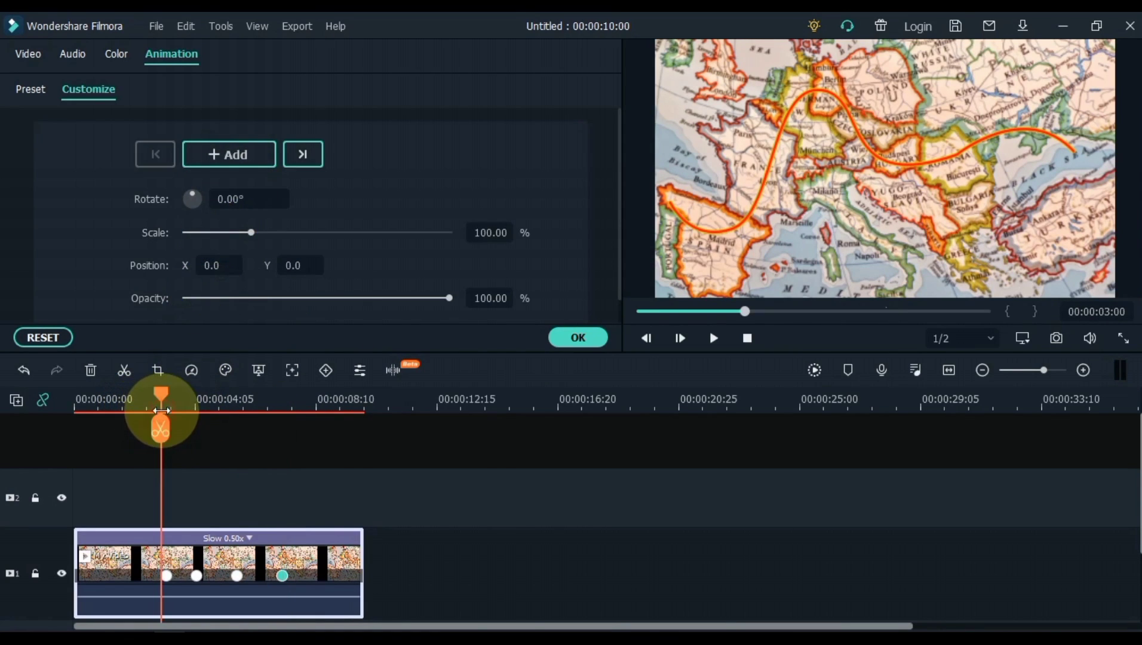
{"action": "left_click_drag", "start_coordinate": [161, 386], "coordinate": [137, 392]}
{"action": "left_click", "coordinate": [237, 154]}
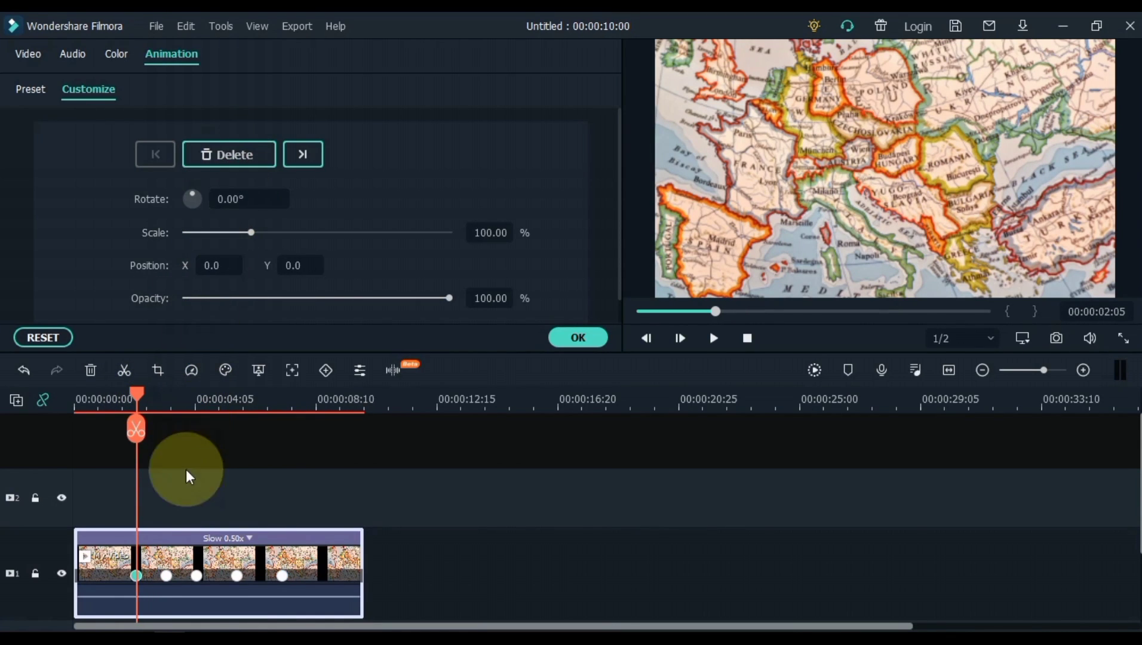
Set the 00:00:03:06 keyframe to 208.92% scale and position X 297.0, Y 76.0 over Spain and France, and preview it
{"action": "left_click", "coordinate": [167, 576]}
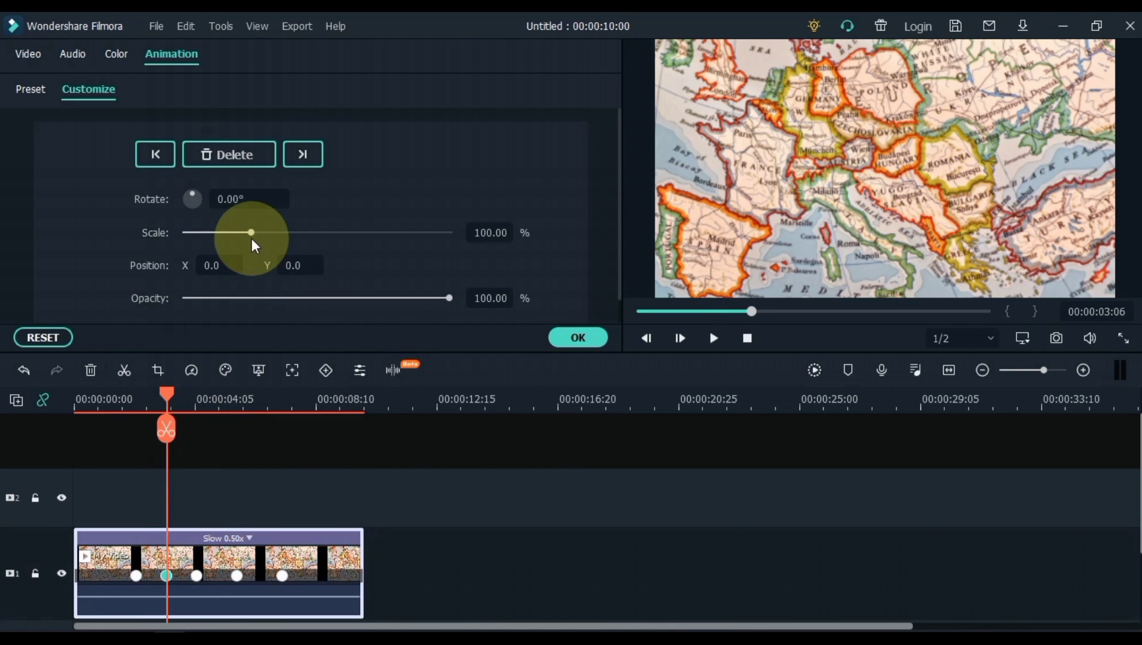
{"action": "left_click_drag", "start_coordinate": [251, 231], "coordinate": [328, 232]}
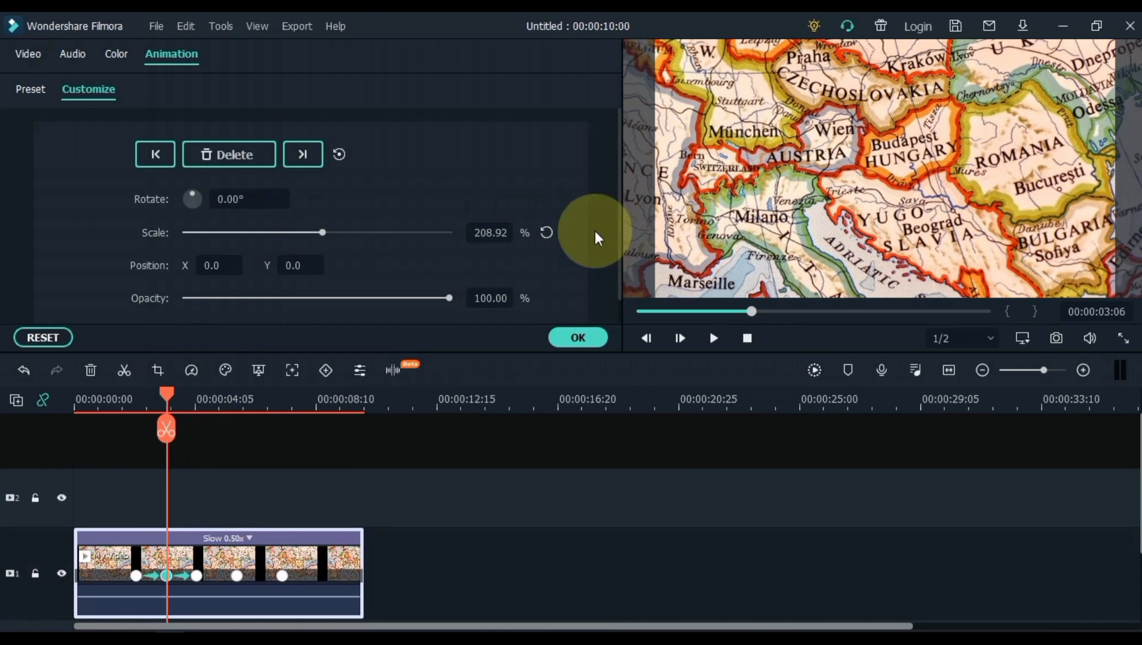
{"action": "left_click_drag", "start_coordinate": [747, 218], "coordinate": [981, 126]}
{"action": "left_click_drag", "start_coordinate": [795, 235], "coordinate": [821, 198]}
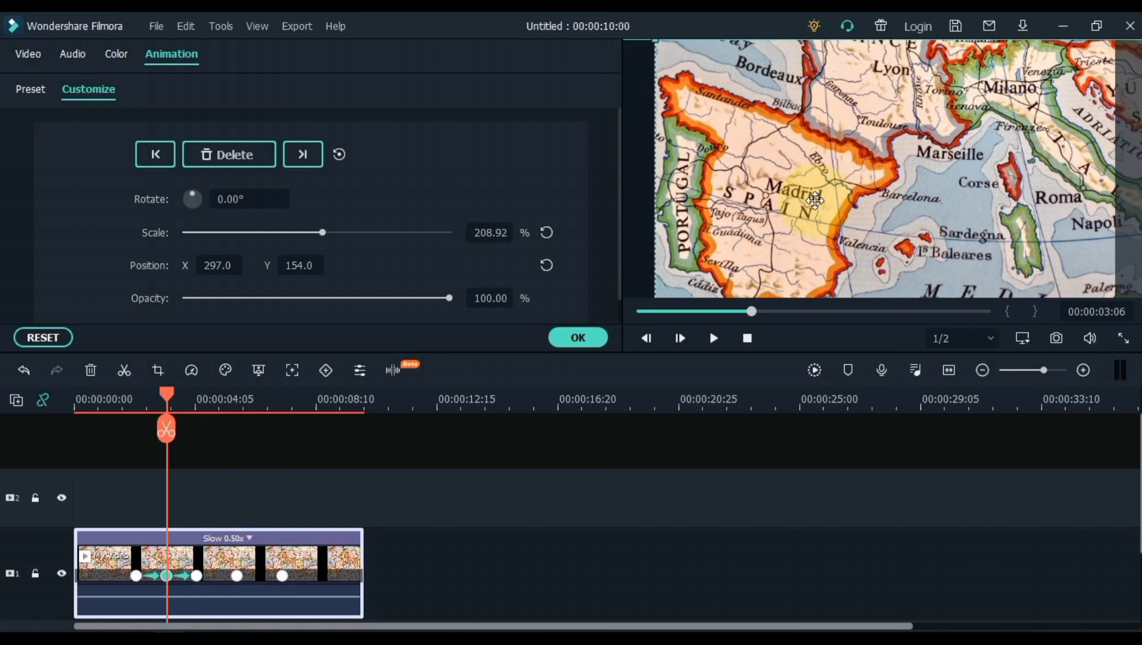
{"action": "left_click_drag", "start_coordinate": [816, 202], "coordinate": [816, 262]}
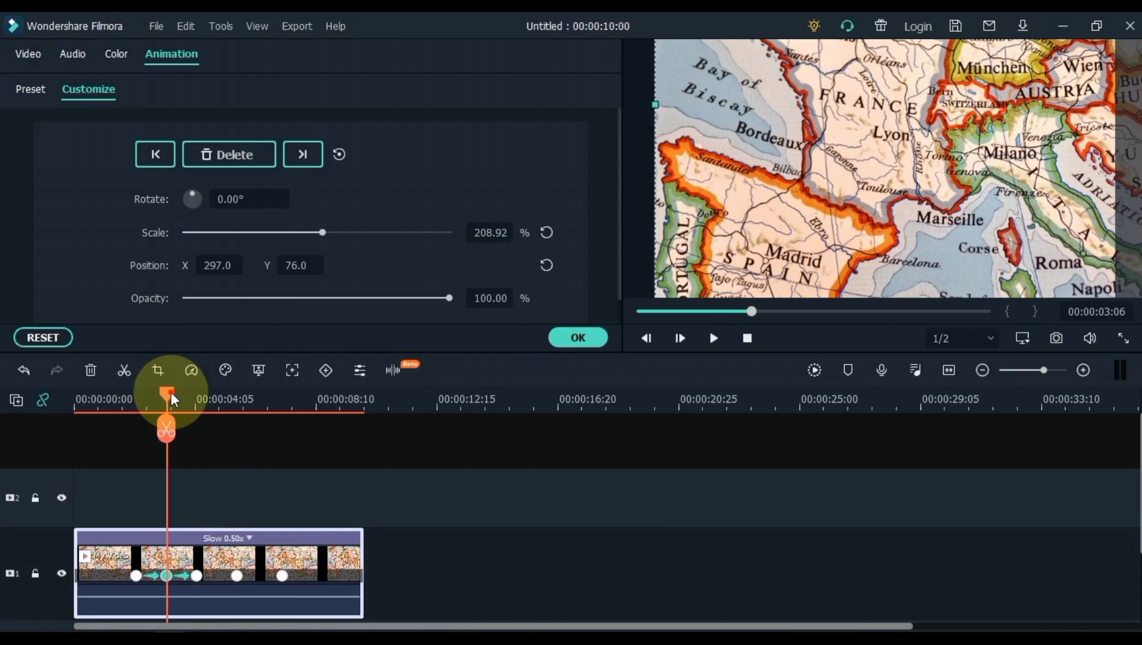
{"action": "left_click_drag", "start_coordinate": [166, 395], "coordinate": [137, 398]}
{"action": "key", "text": "space"}
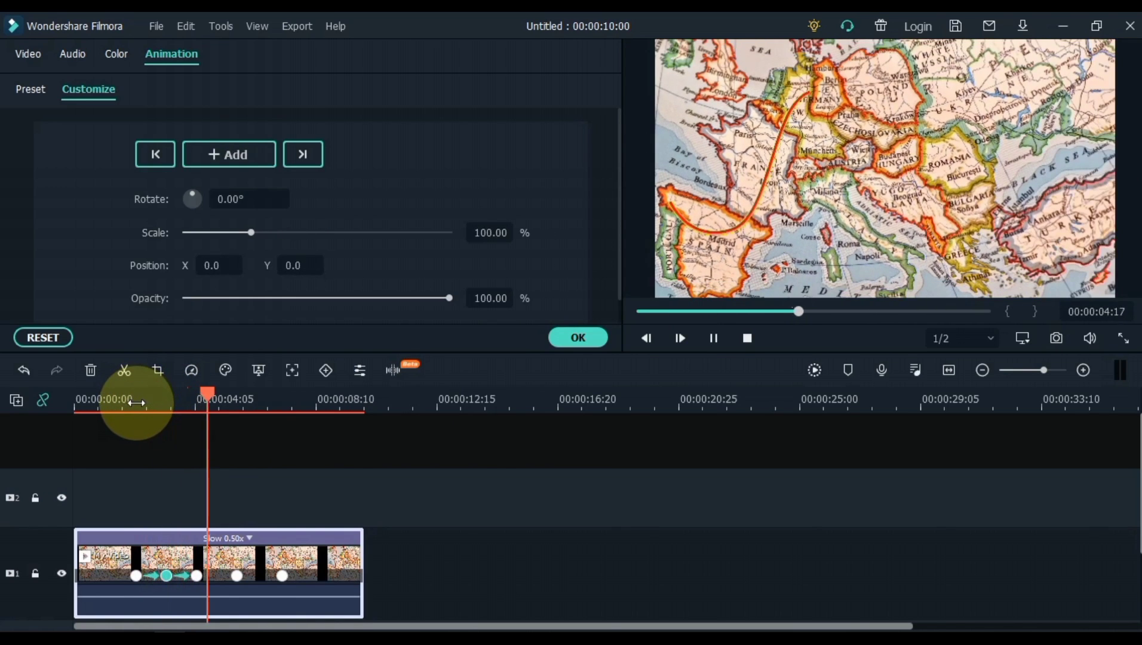
{"action": "key", "text": "space"}
Set the 00:00:07:06 keyframe to 292.99% scale and position X -511.0, Y -74.0 over the Black Sea, and preview from the start
{"action": "left_click_drag", "start_coordinate": [215, 529], "coordinate": [238, 573]}
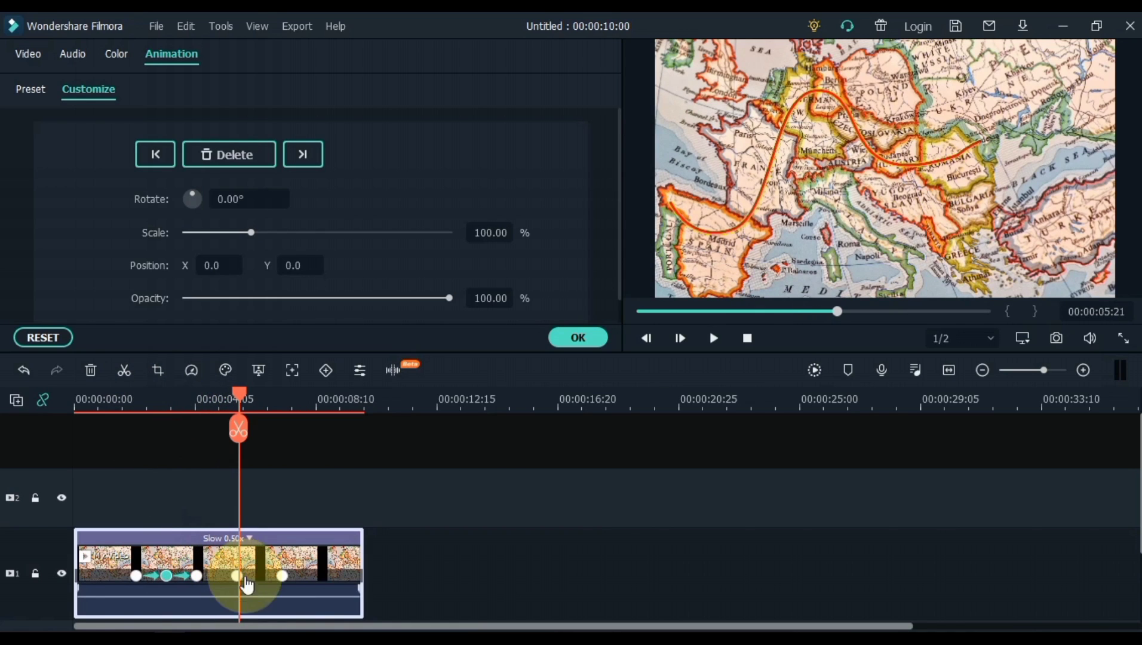
{"action": "left_click", "coordinate": [285, 578]}
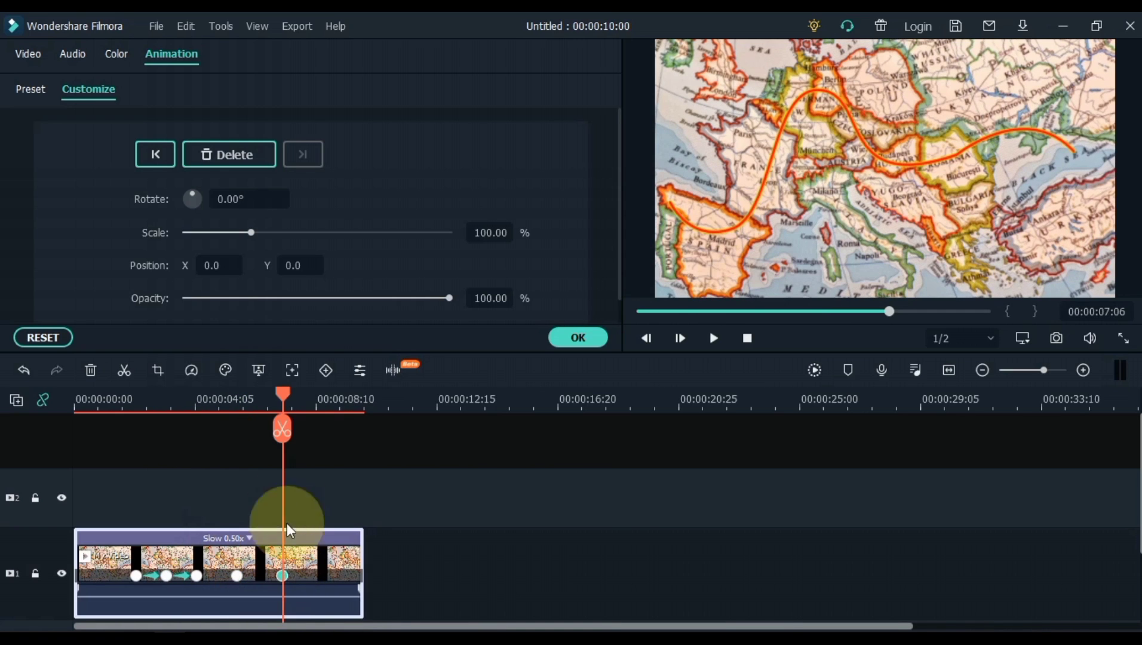
{"action": "left_click_drag", "start_coordinate": [314, 228], "coordinate": [377, 233]}
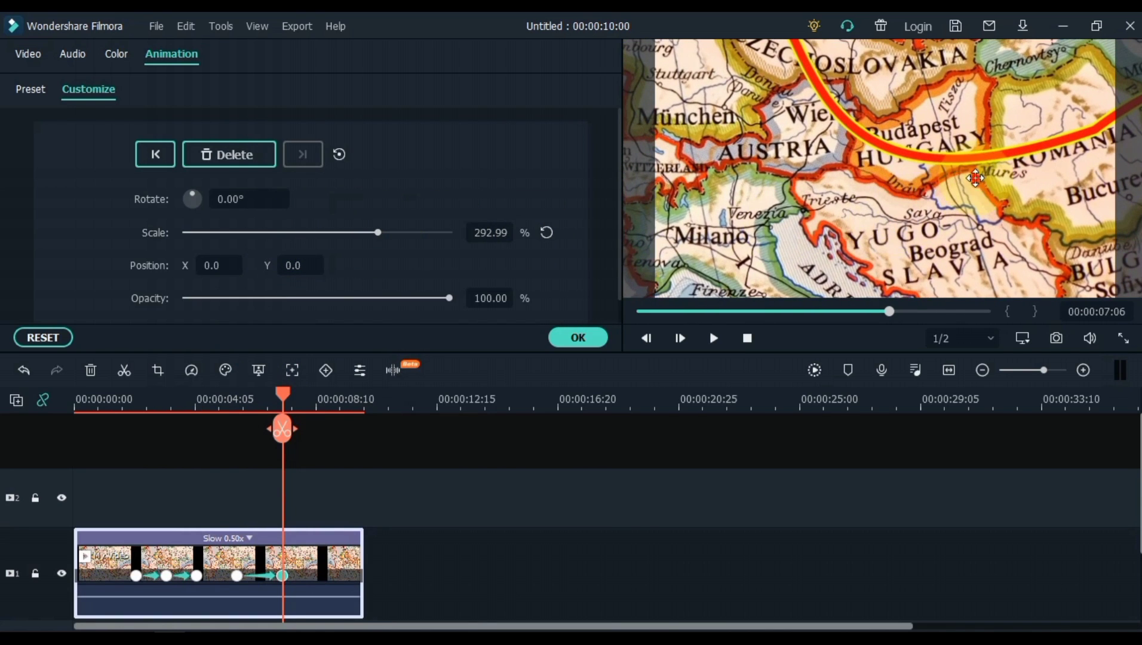
{"action": "left_click_drag", "start_coordinate": [974, 178], "coordinate": [788, 197]}
{"action": "left_click_drag", "start_coordinate": [1105, 191], "coordinate": [953, 195]}
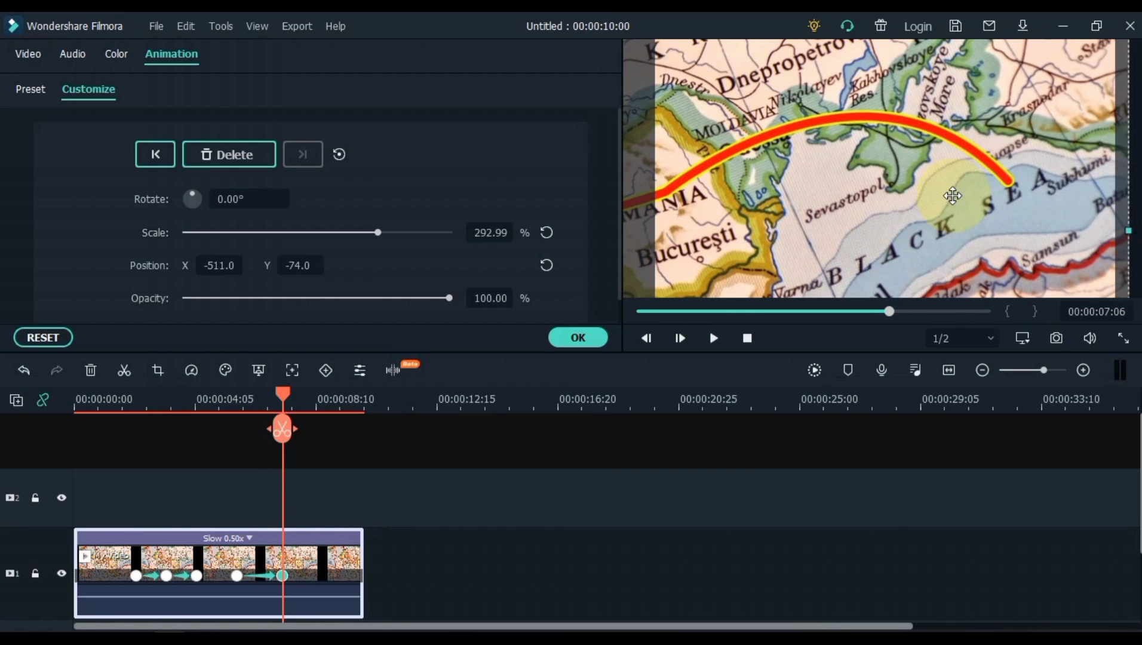
{"action": "left_click_drag", "start_coordinate": [285, 399], "coordinate": [43, 446]}
{"action": "key", "text": "space"}
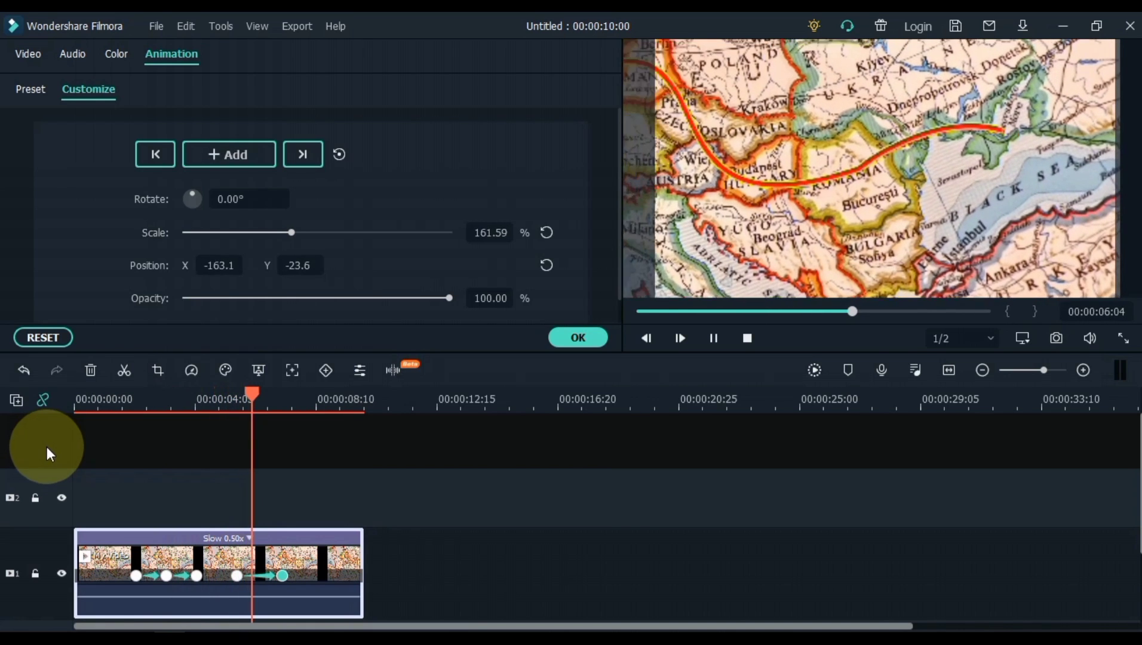
{"action": "key", "text": "space"}
Set the scale of the 00:00:05:19 keyframe to 151.59% and play the whole clip from the start
{"action": "left_click", "coordinate": [239, 577]}
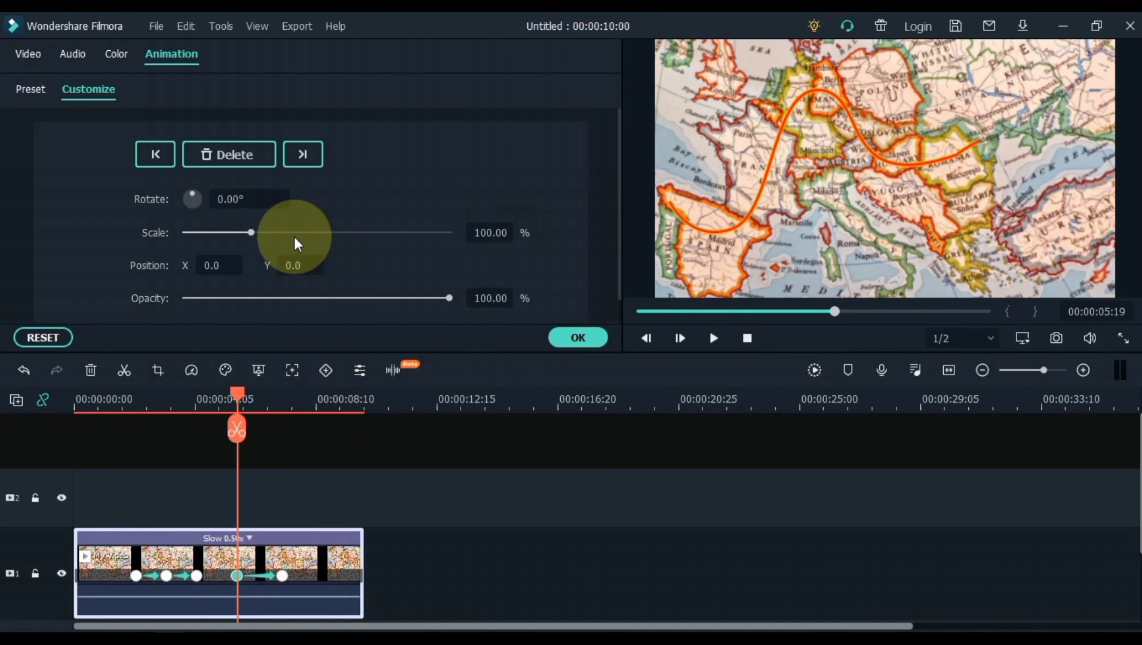
{"action": "left_click", "coordinate": [253, 236]}
{"action": "left_click_drag", "start_coordinate": [255, 234], "coordinate": [287, 234]}
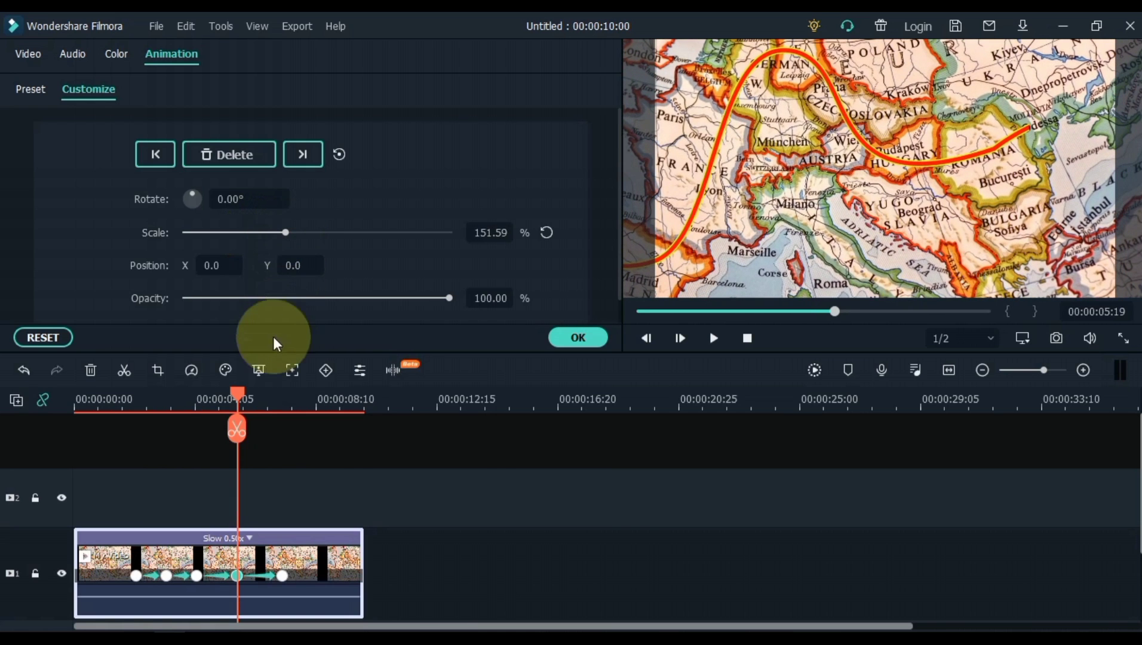
{"action": "left_click_drag", "start_coordinate": [245, 400], "coordinate": [72, 430]}
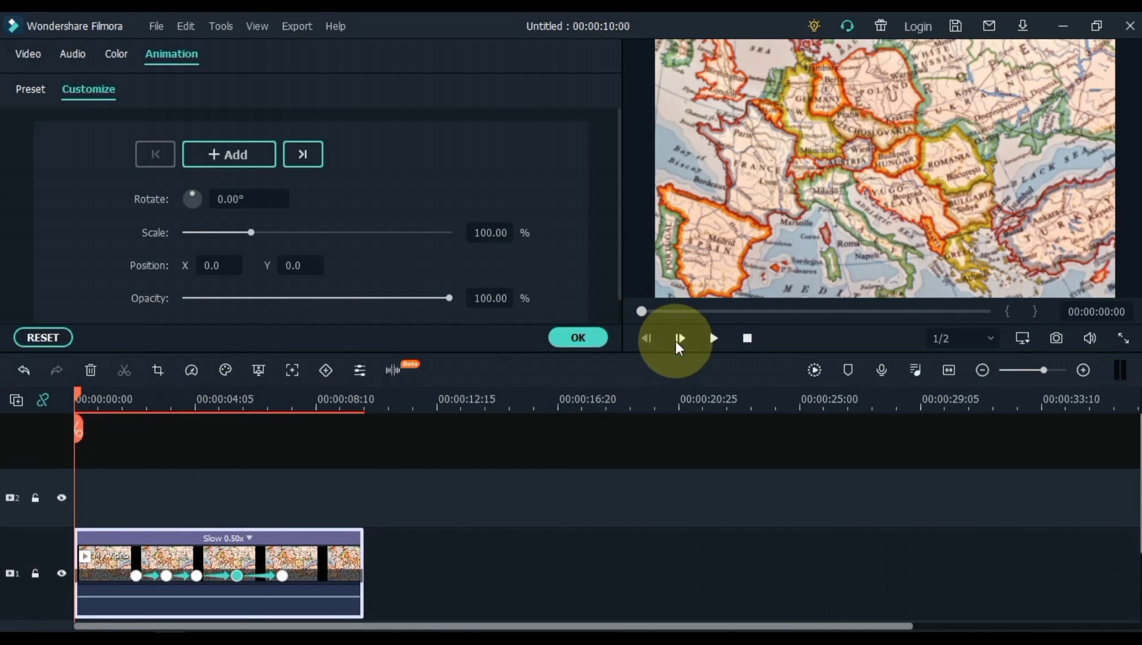
{"action": "left_click", "coordinate": [714, 338]}
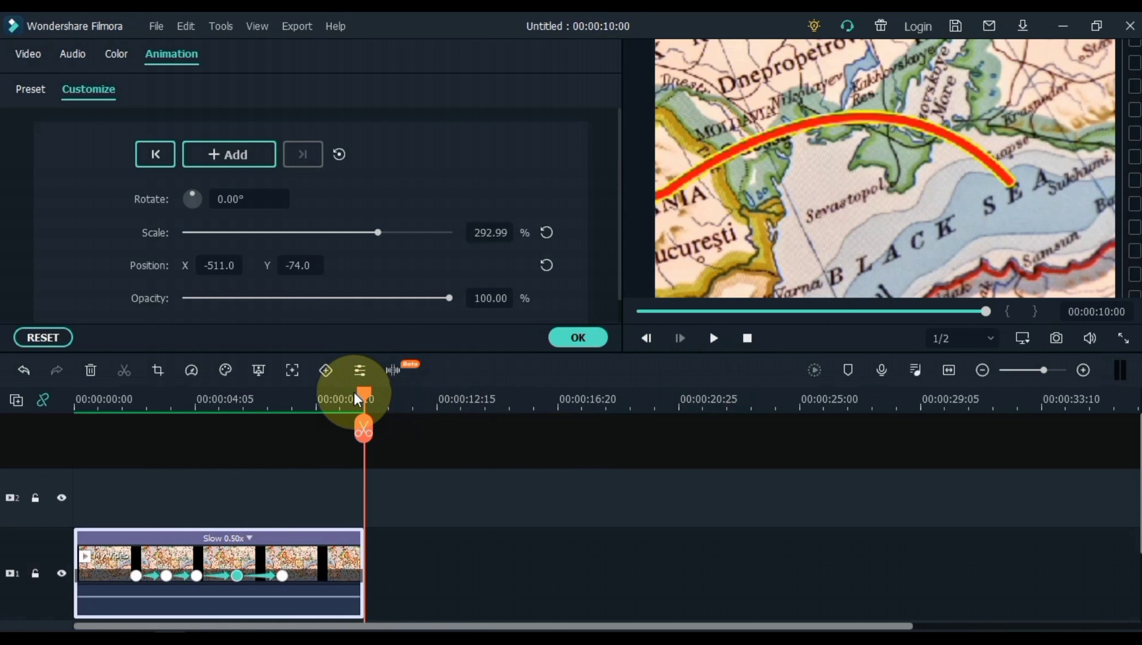
Add an opening keyframe at 00:00:00:08 with the scale set to 192.36%, and play the animation
{"action": "left_click_drag", "start_coordinate": [362, 396], "coordinate": [75, 431]}
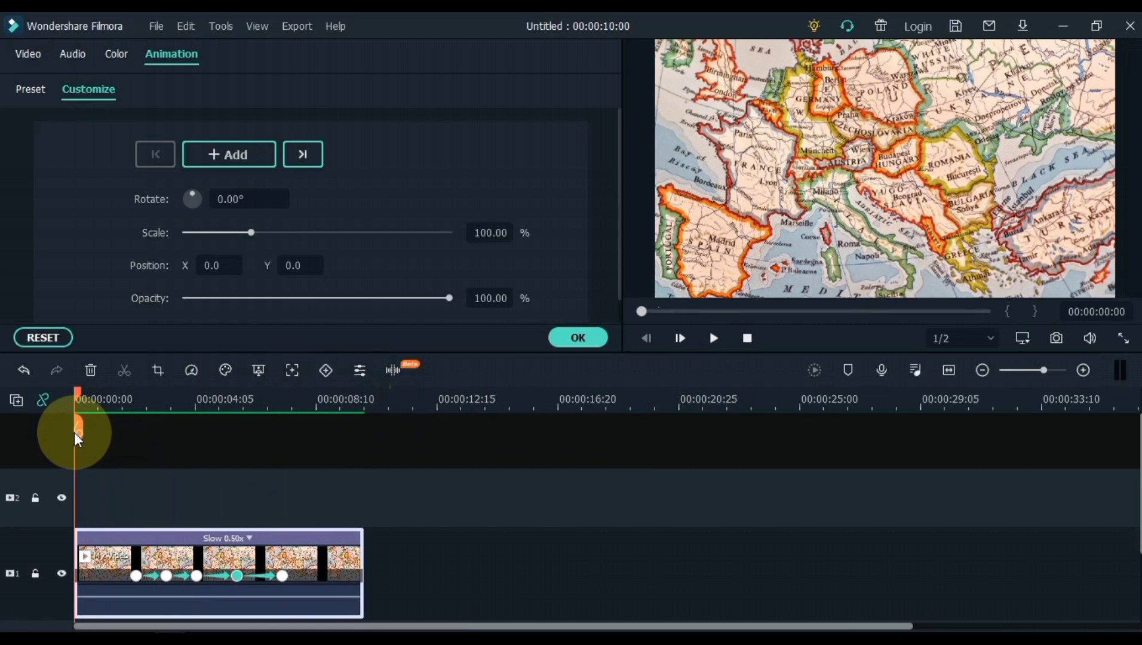
{"action": "left_click_drag", "start_coordinate": [74, 432], "coordinate": [82, 433]}
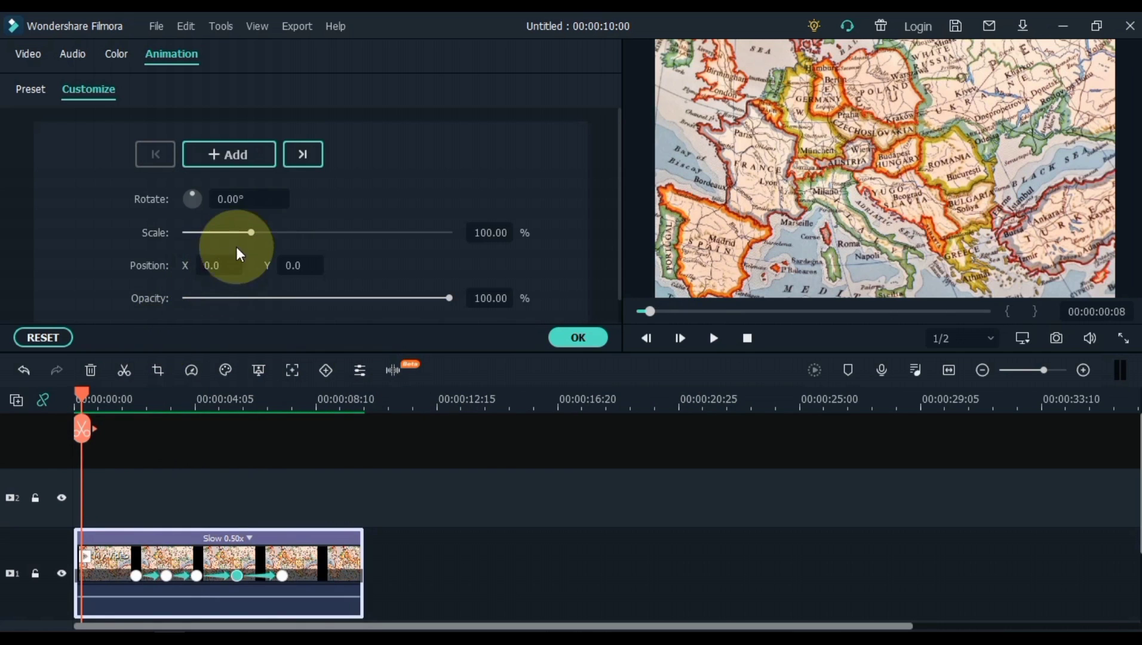
{"action": "left_click_drag", "start_coordinate": [247, 232], "coordinate": [313, 231]}
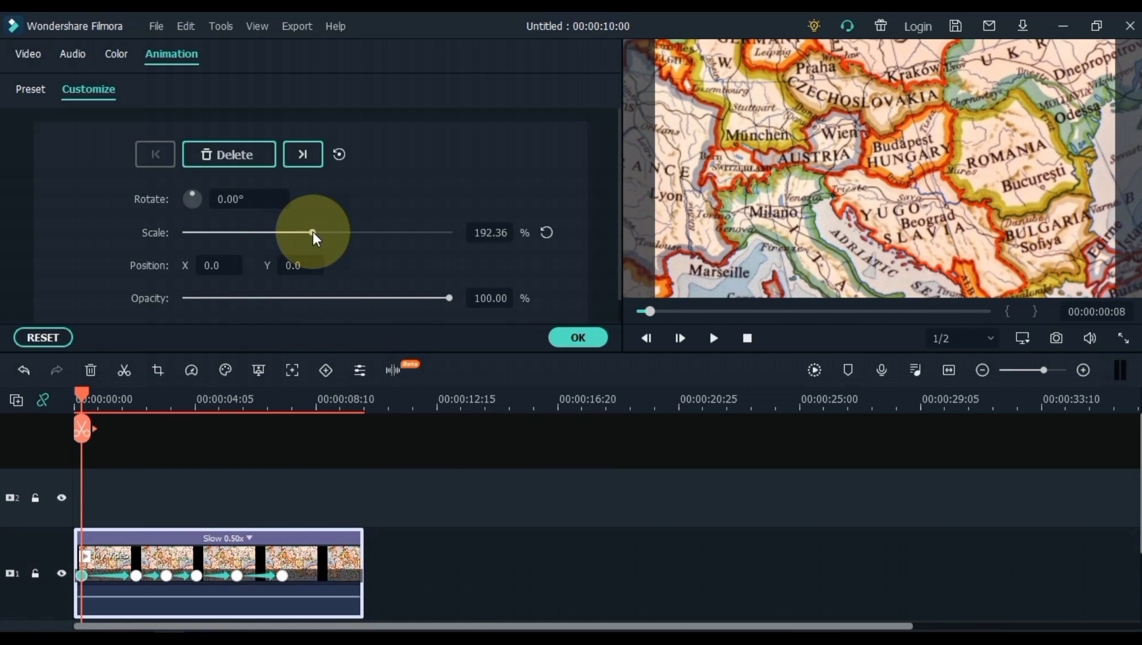
{"action": "key", "text": "space"}
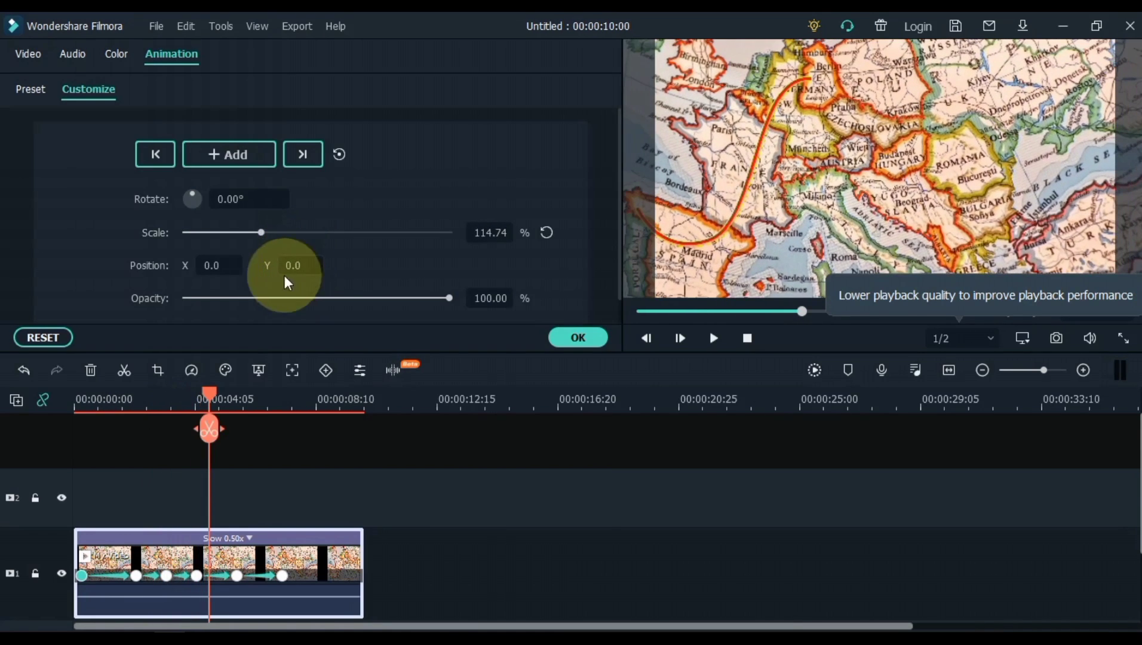
Scale up the map at the 00:00:04:07 keyframe and reposition it to frame the route over Spain and France
{"action": "left_click", "coordinate": [197, 575]}
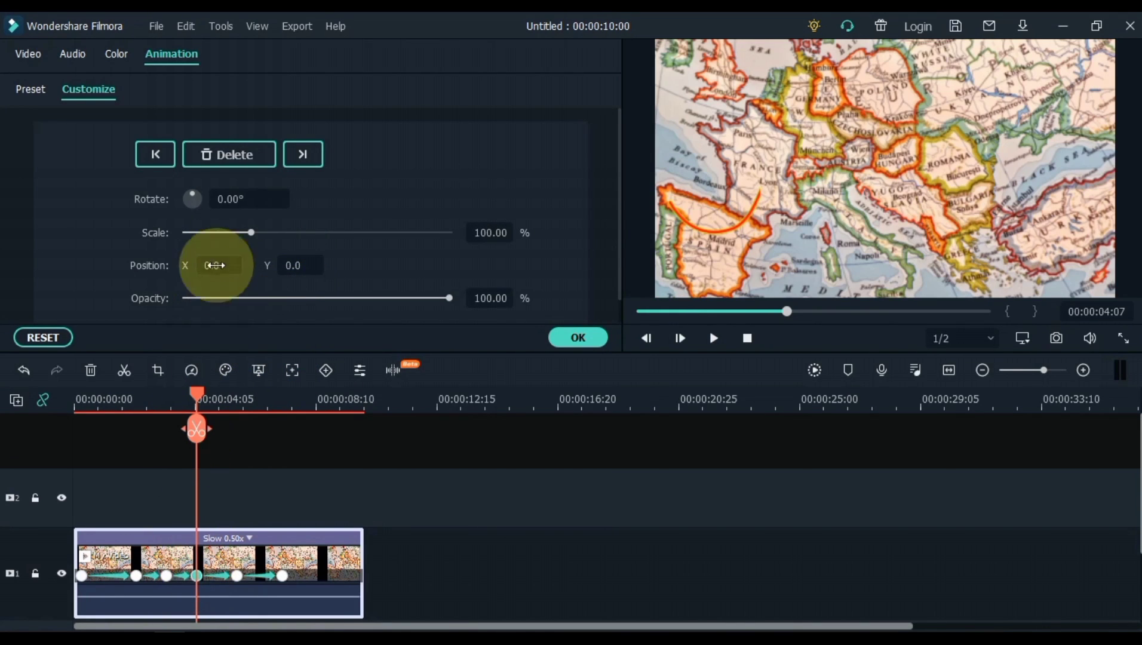
{"action": "left_click_drag", "start_coordinate": [261, 233], "coordinate": [283, 232]}
{"action": "left_click_drag", "start_coordinate": [715, 231], "coordinate": [799, 213]}
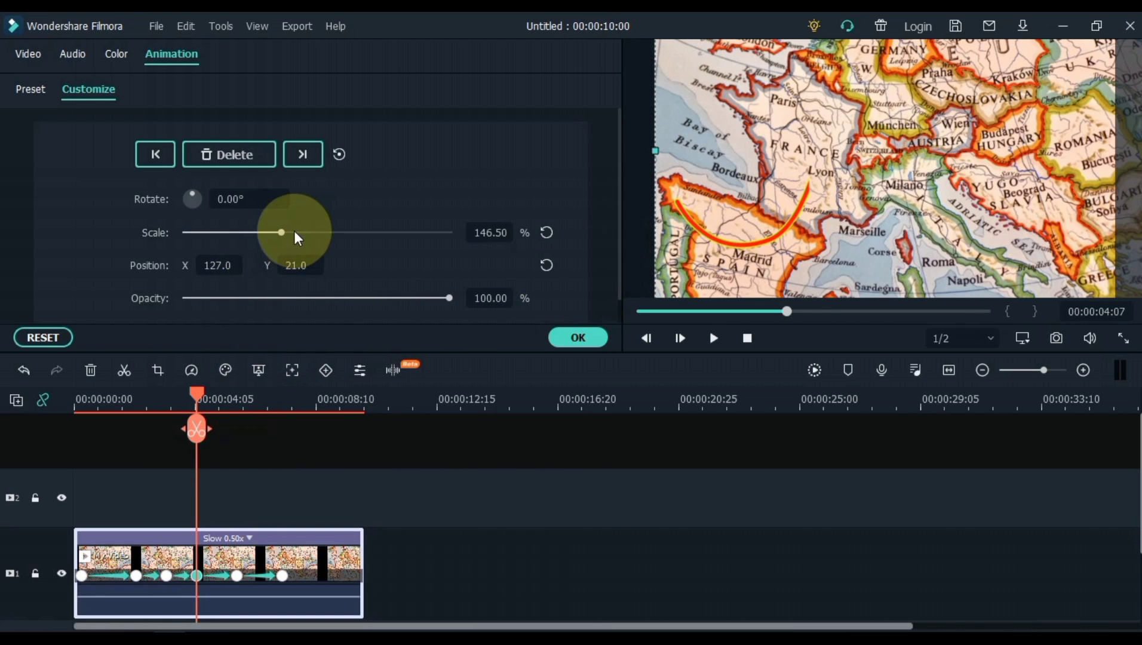
{"action": "left_click_drag", "start_coordinate": [296, 234], "coordinate": [297, 233]}
{"action": "left_click_drag", "start_coordinate": [766, 230], "coordinate": [884, 169]}
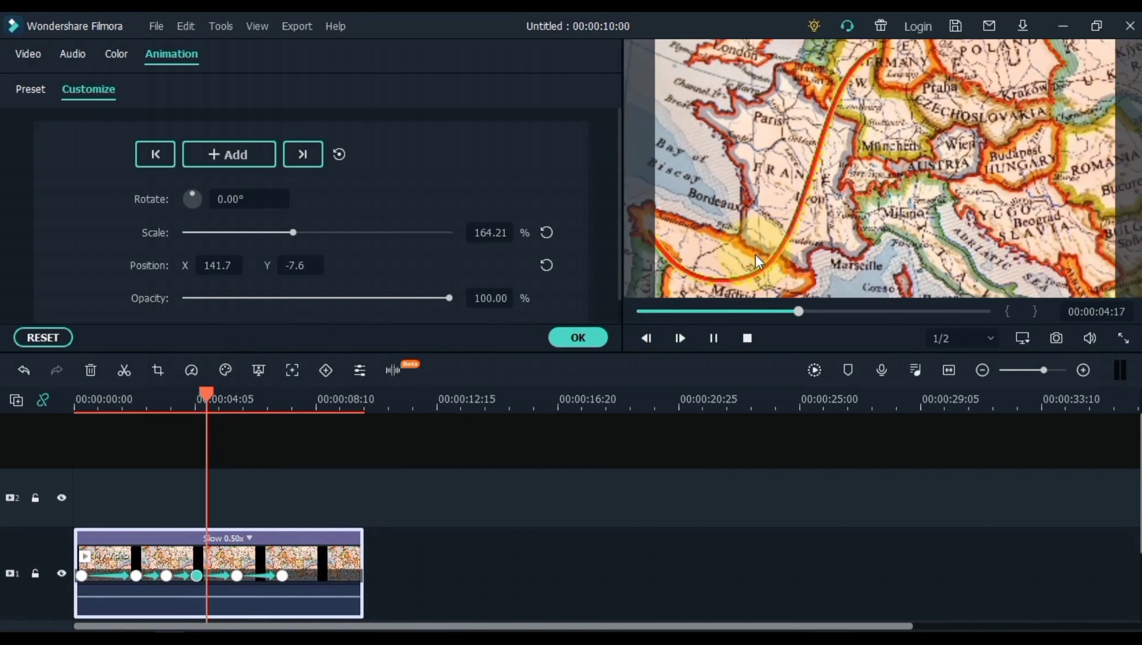
Preview from the first keyframe, and set the 00:00:02:05 keyframe to 179.62% scale with the map shifted toward Spain
{"action": "left_click", "coordinate": [82, 576]}
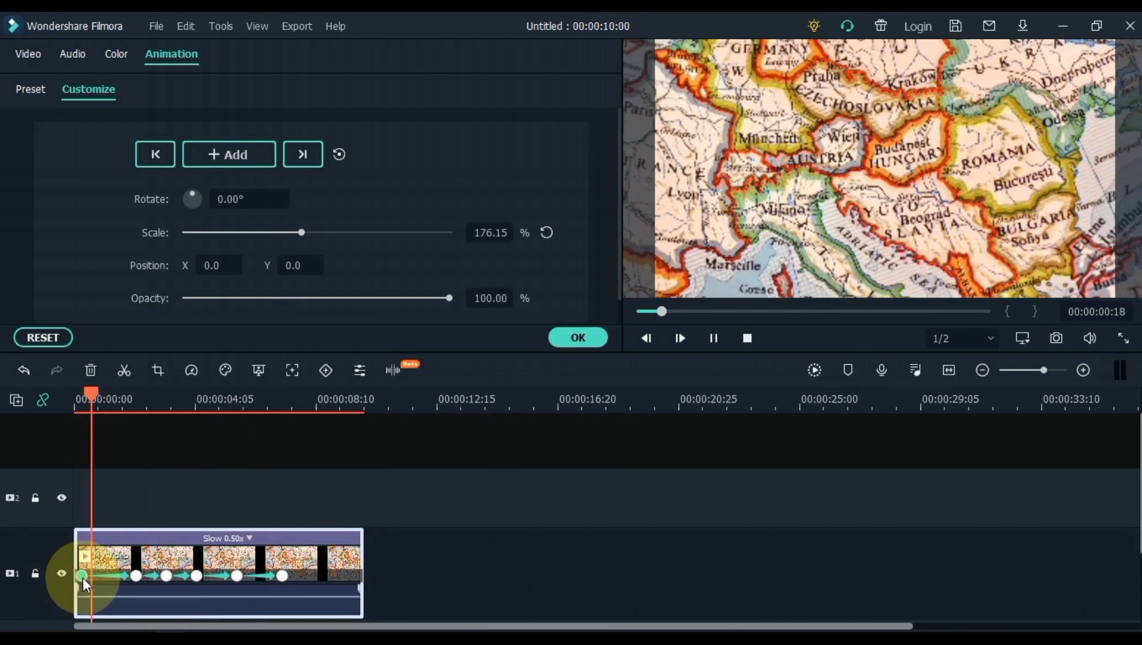
{"action": "key", "text": "space"}
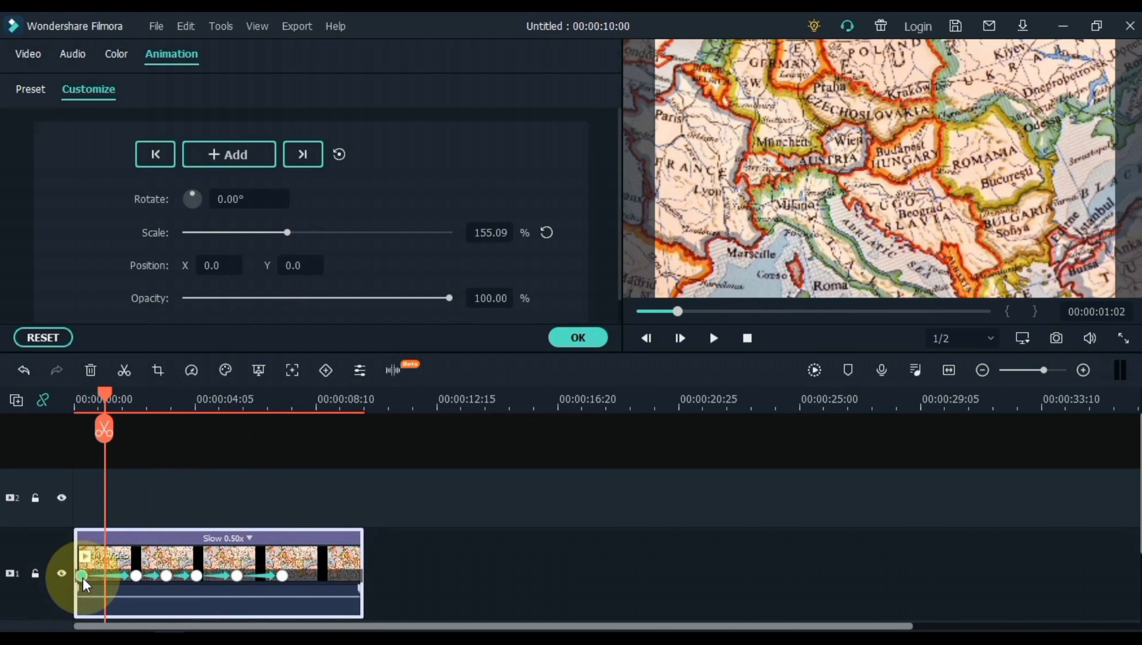
{"action": "key", "text": "space"}
{"action": "key", "text": "space"}
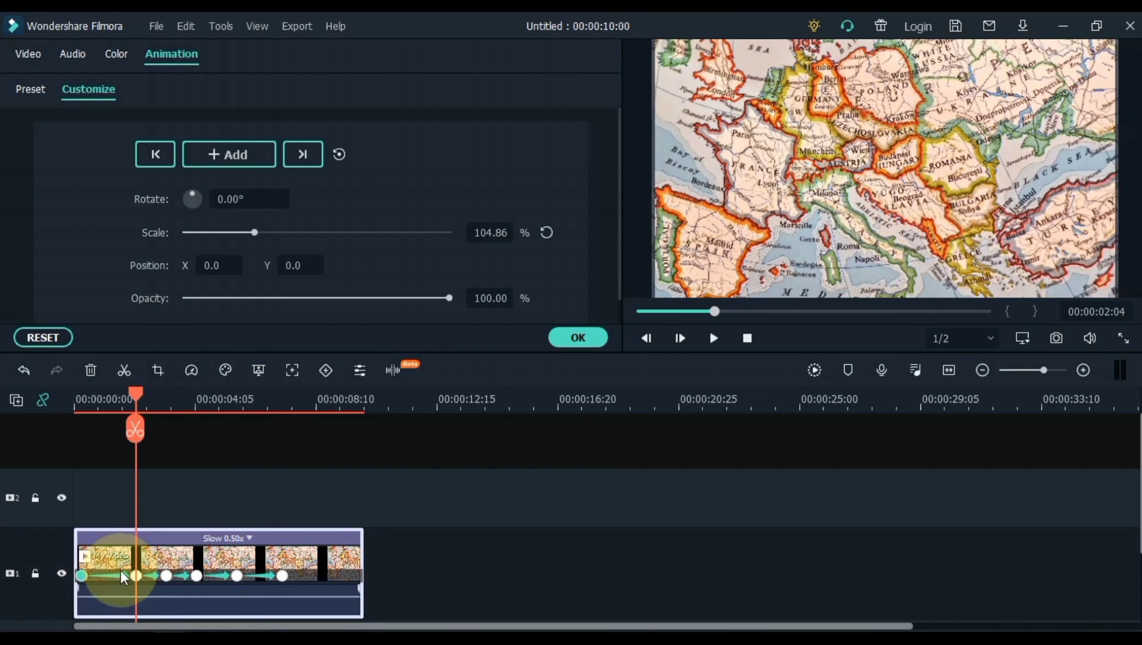
{"action": "left_click", "coordinate": [136, 576]}
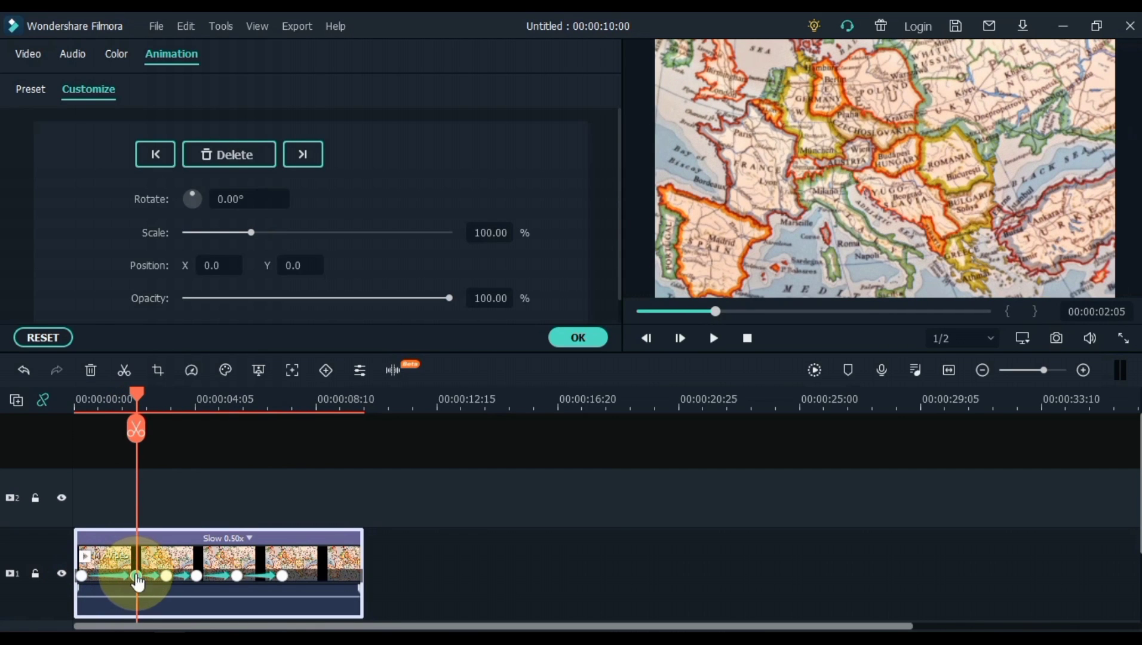
{"action": "left_click_drag", "start_coordinate": [262, 230], "coordinate": [303, 231]}
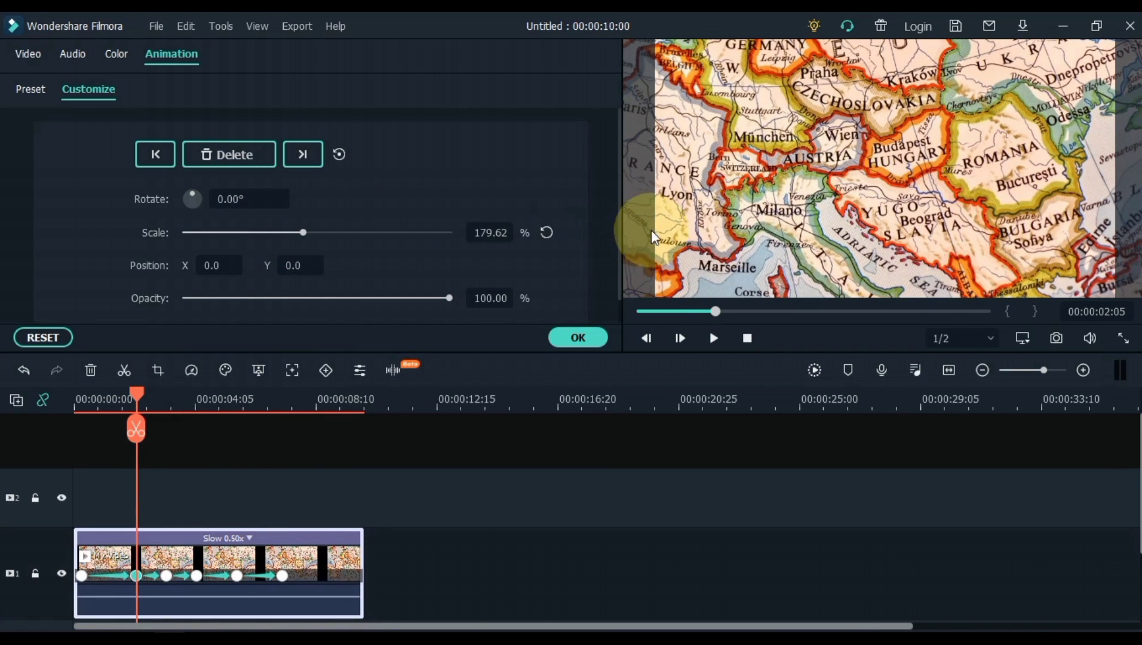
{"action": "left_click_drag", "start_coordinate": [705, 222], "coordinate": [887, 157]}
Play back the keyframed zoom animation, apply the animation settings, and return the playhead to the start
{"action": "left_click", "coordinate": [578, 338]}
{"action": "left_click", "coordinate": [343, 455]}
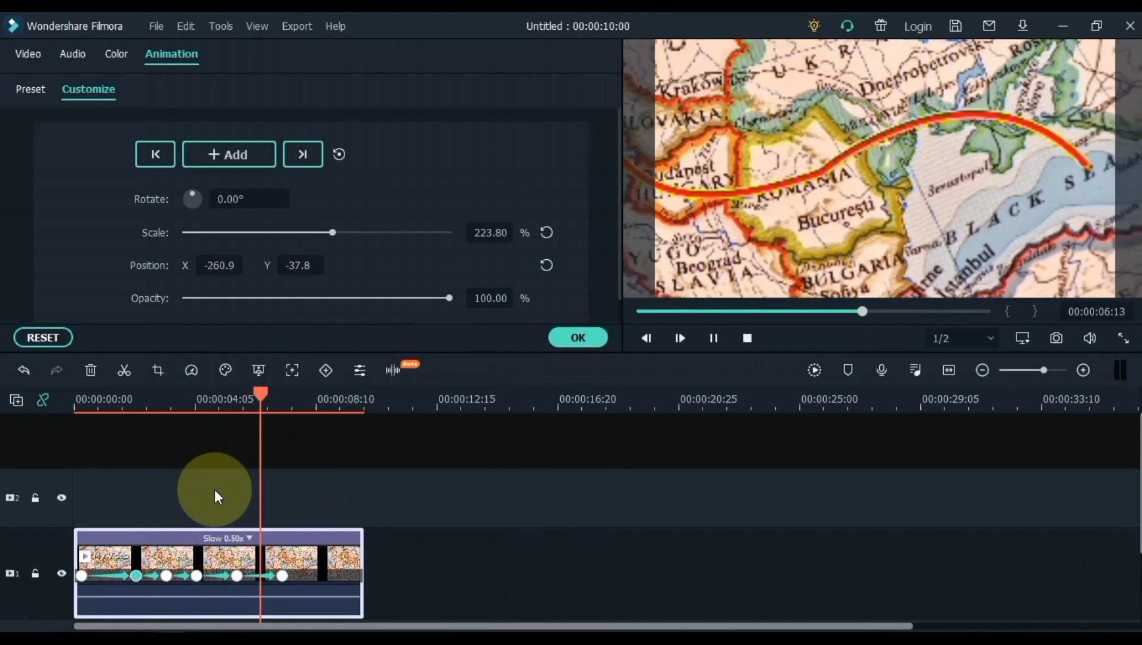
{"action": "key", "text": "space"}
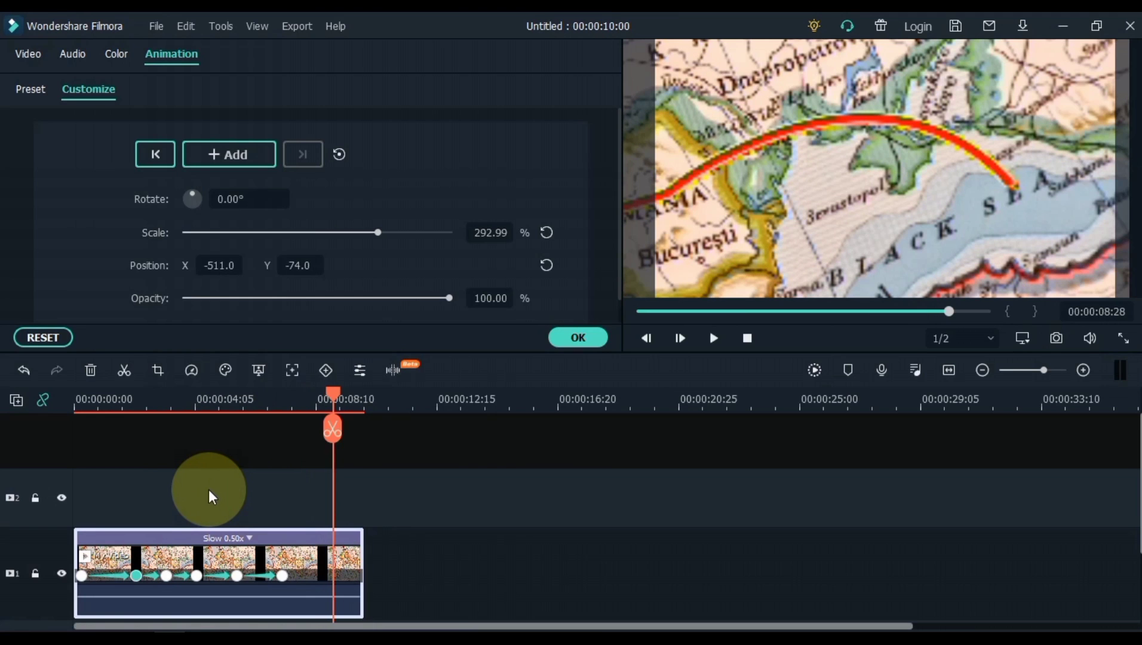
{"action": "left_click", "coordinate": [591, 337]}
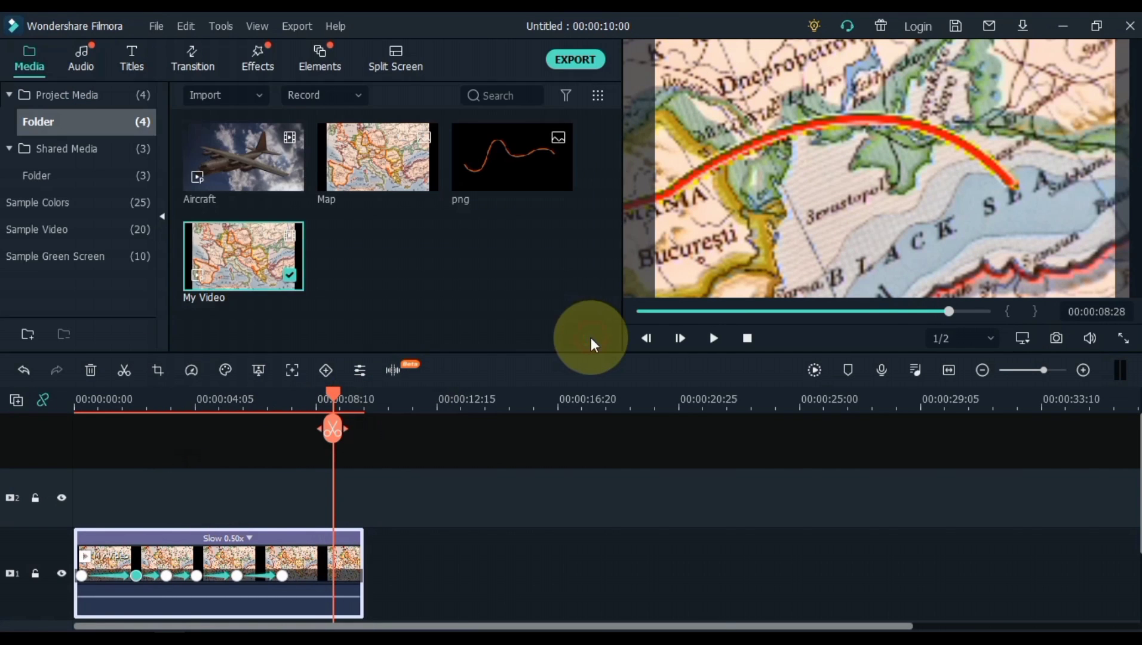
{"action": "left_click_drag", "start_coordinate": [332, 398], "coordinate": [43, 431]}
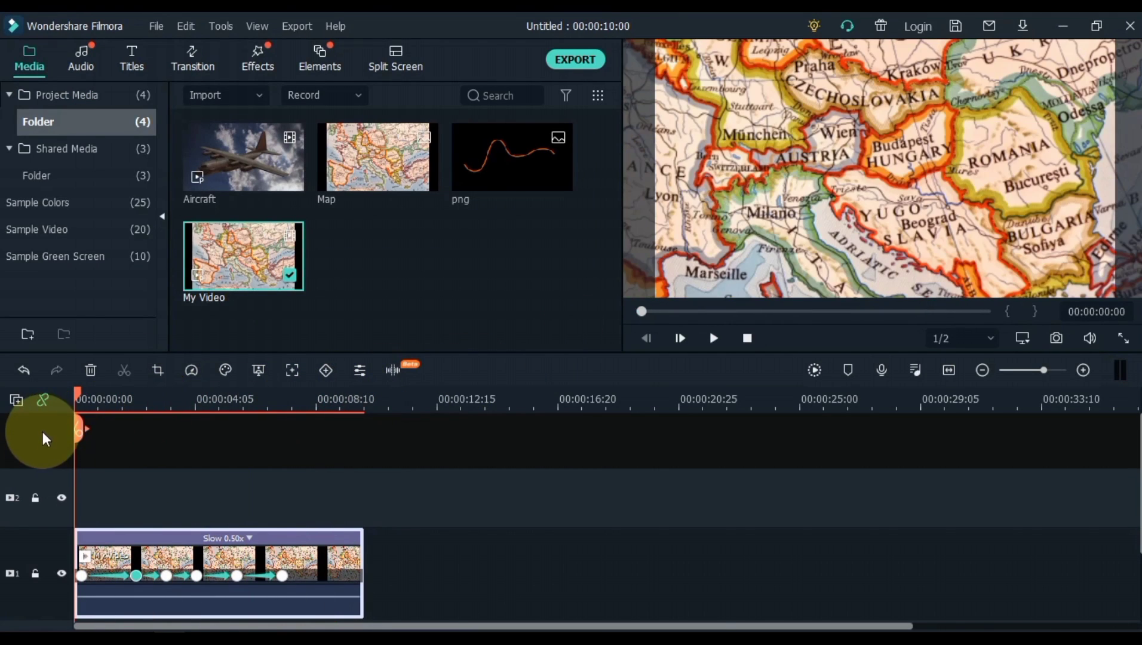
Play back the map animation, and place the Aircraft clip on track 2, stretched to 0.98x speed to match the map clip's length
{"action": "left_click", "coordinate": [714, 338]}
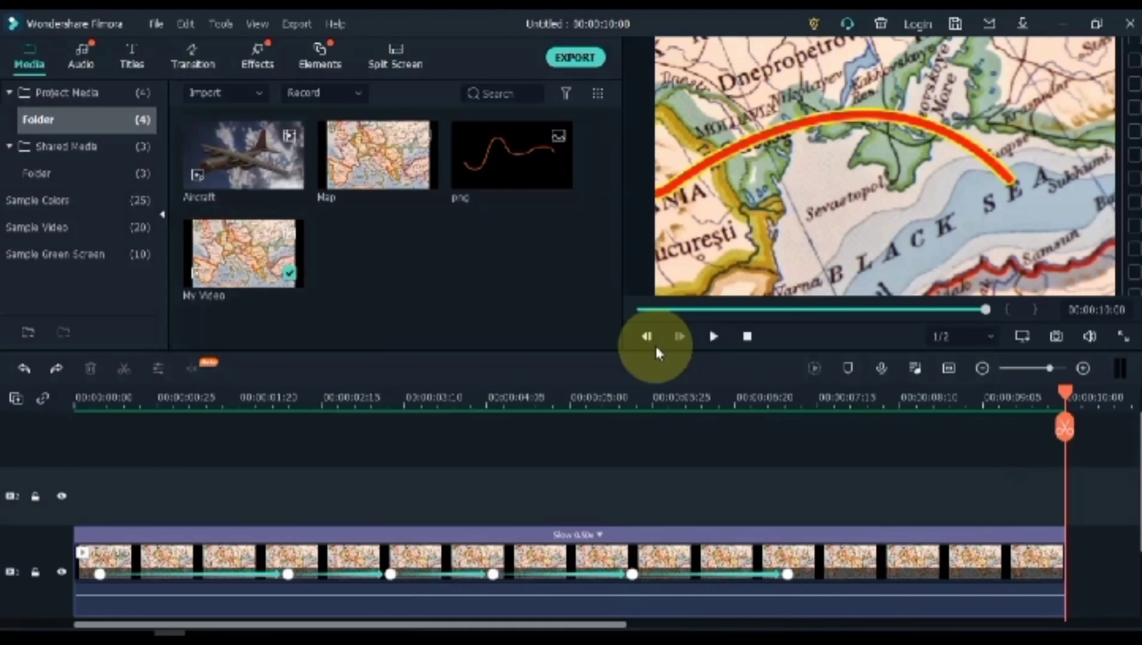
{"action": "left_click", "coordinate": [245, 147]}
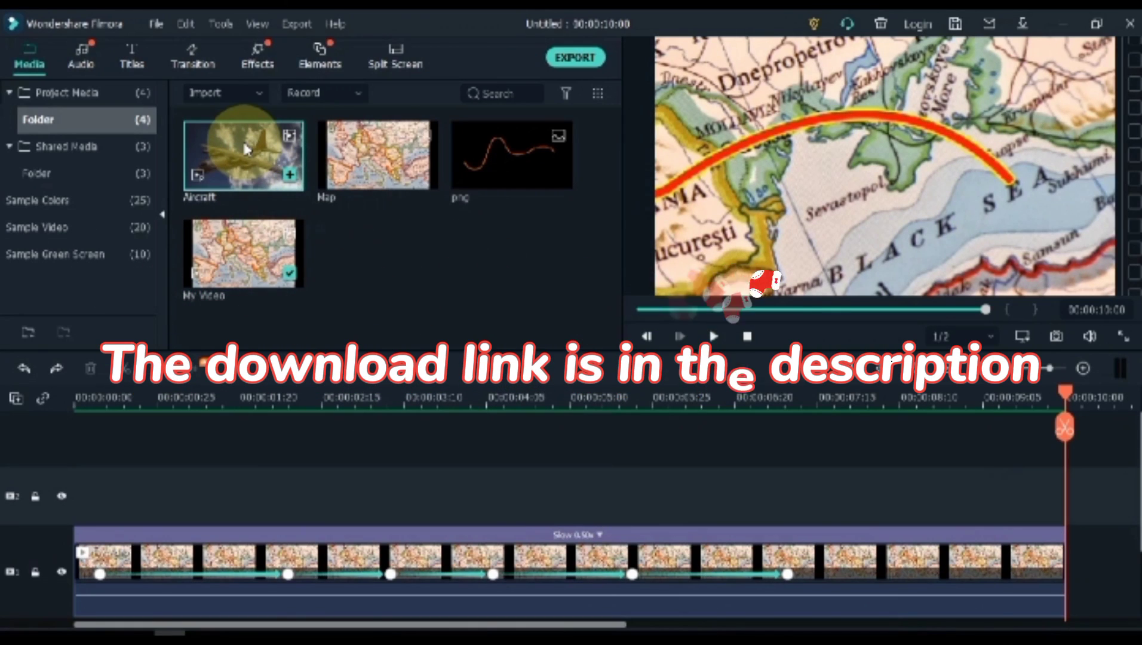
{"action": "left_click_drag", "start_coordinate": [245, 148], "coordinate": [36, 499]}
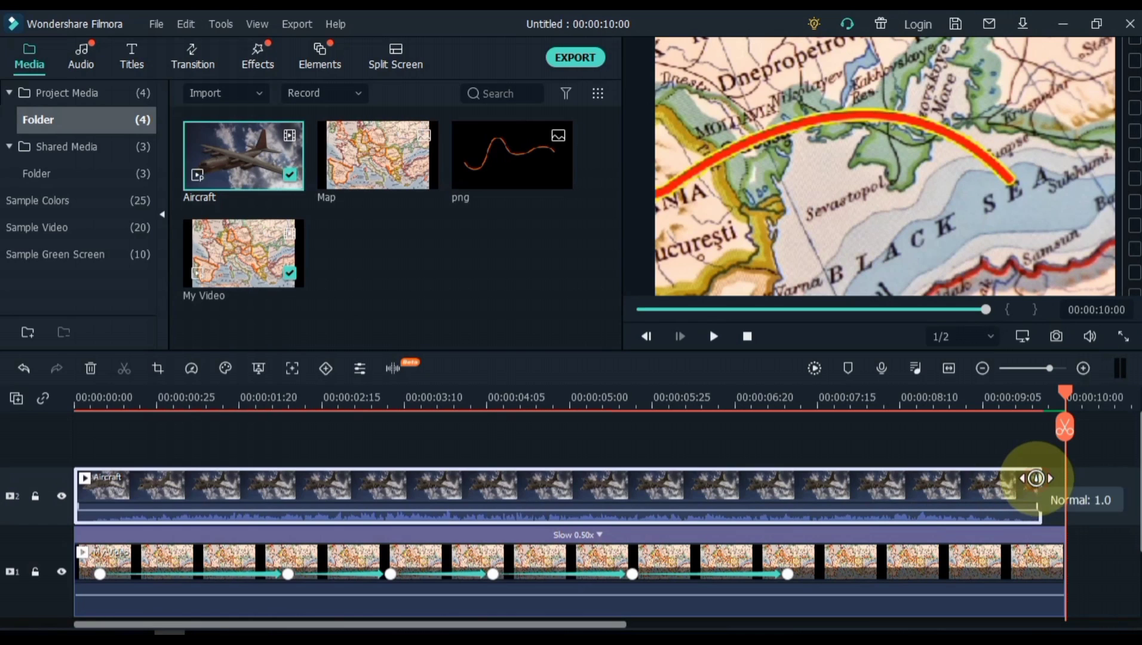
{"action": "left_click_drag", "start_coordinate": [1037, 478], "coordinate": [1056, 478]}
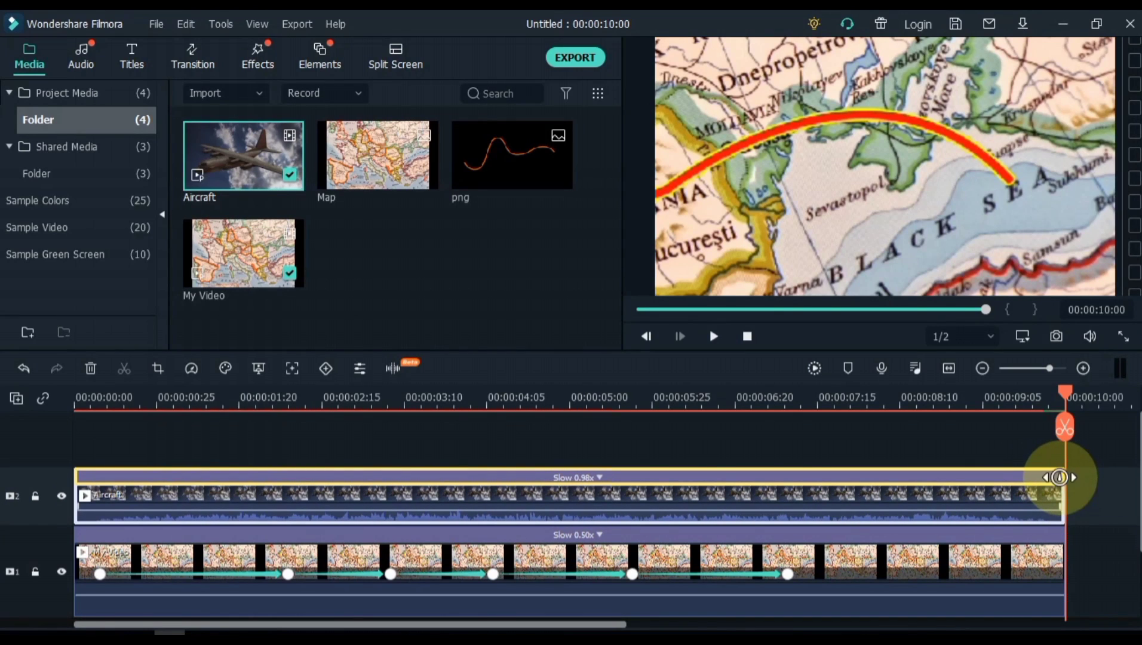
Flip the Aircraft clip horizontally in its Transform settings so the plane faces the opposite direction
{"action": "double_click", "coordinate": [801, 507]}
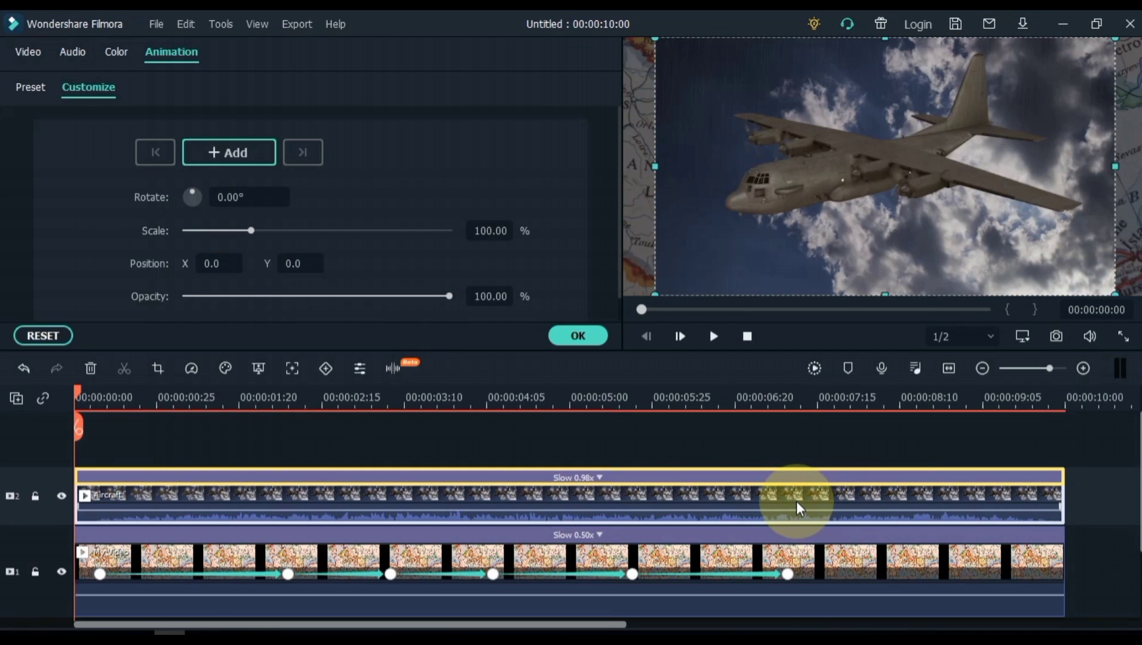
{"action": "left_click", "coordinate": [30, 53]}
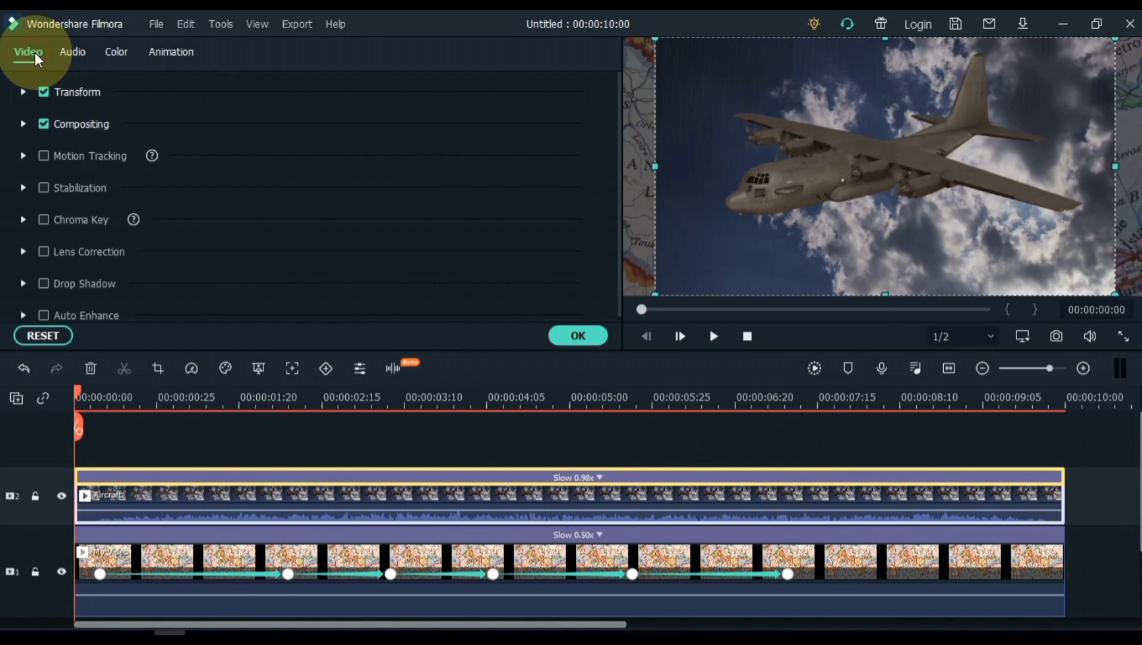
{"action": "left_click", "coordinate": [24, 93]}
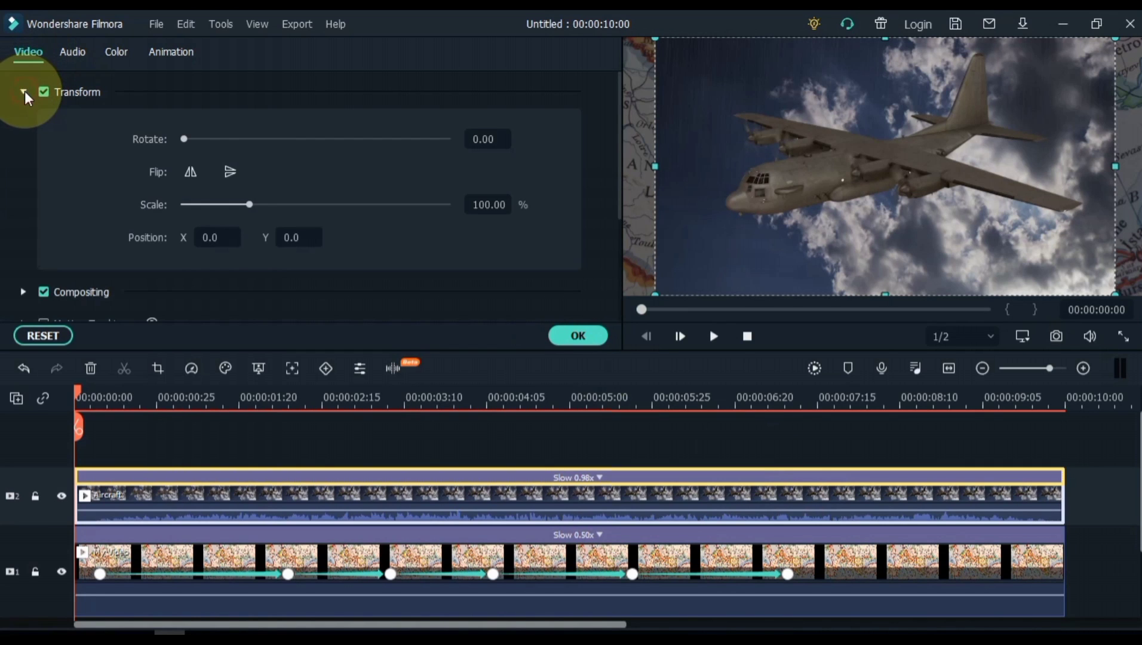
{"action": "left_click", "coordinate": [191, 173]}
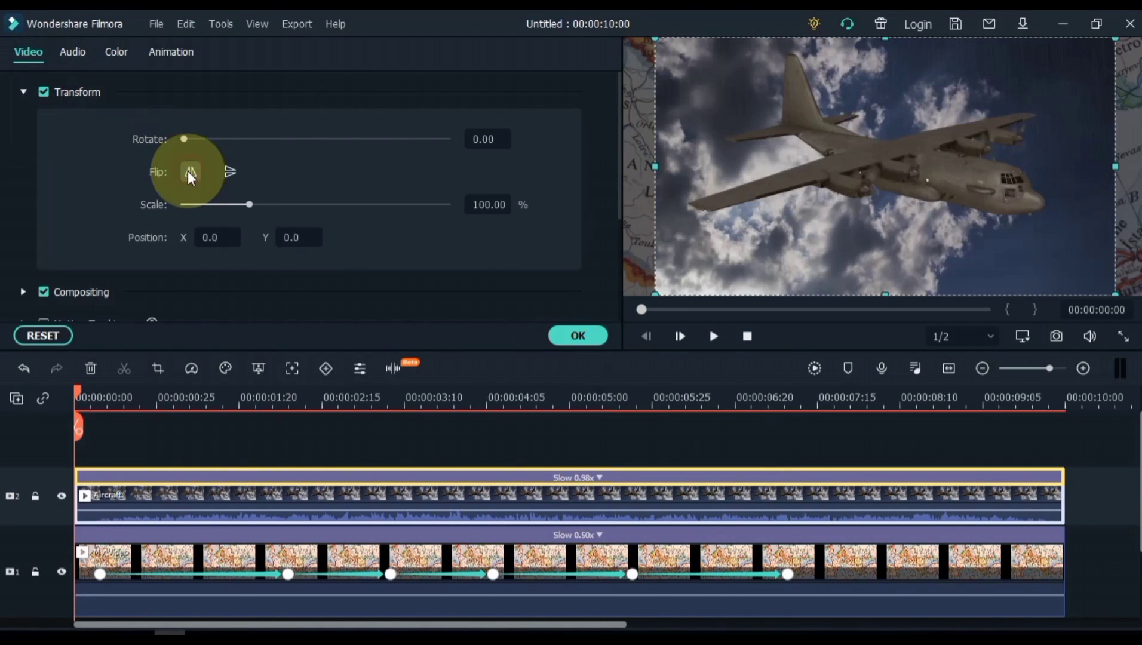
{"action": "left_click", "coordinate": [24, 93]}
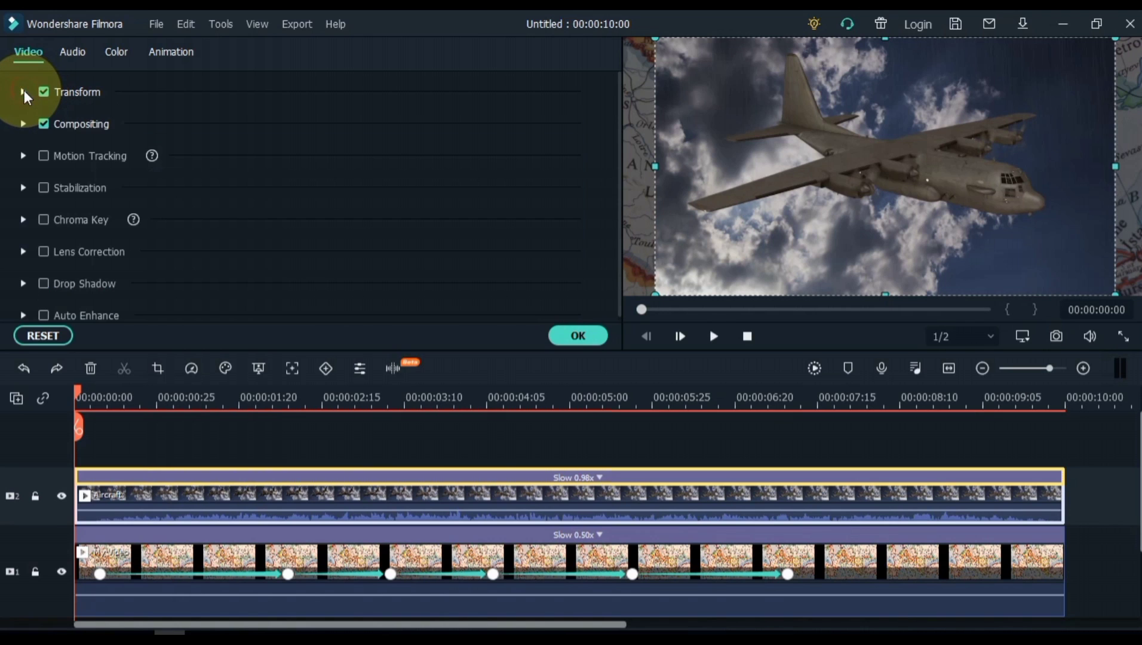
Set the Aircraft clip's compositing opacity to 50% and apply the video settings
{"action": "left_click", "coordinate": [24, 125]}
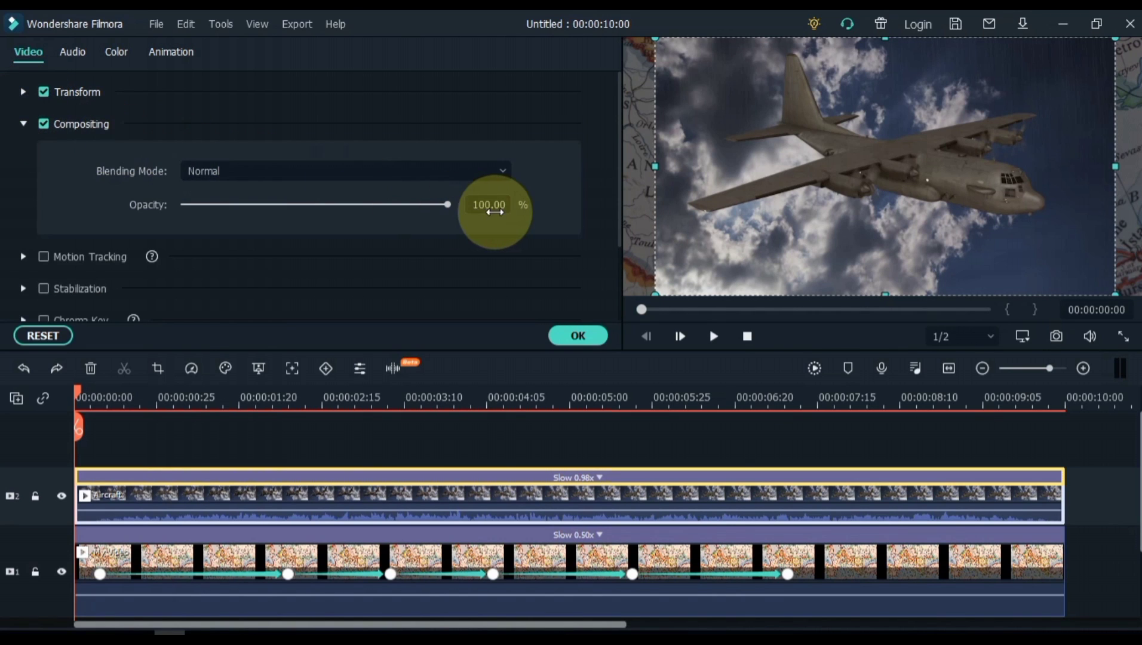
{"action": "type", "text": "5"}
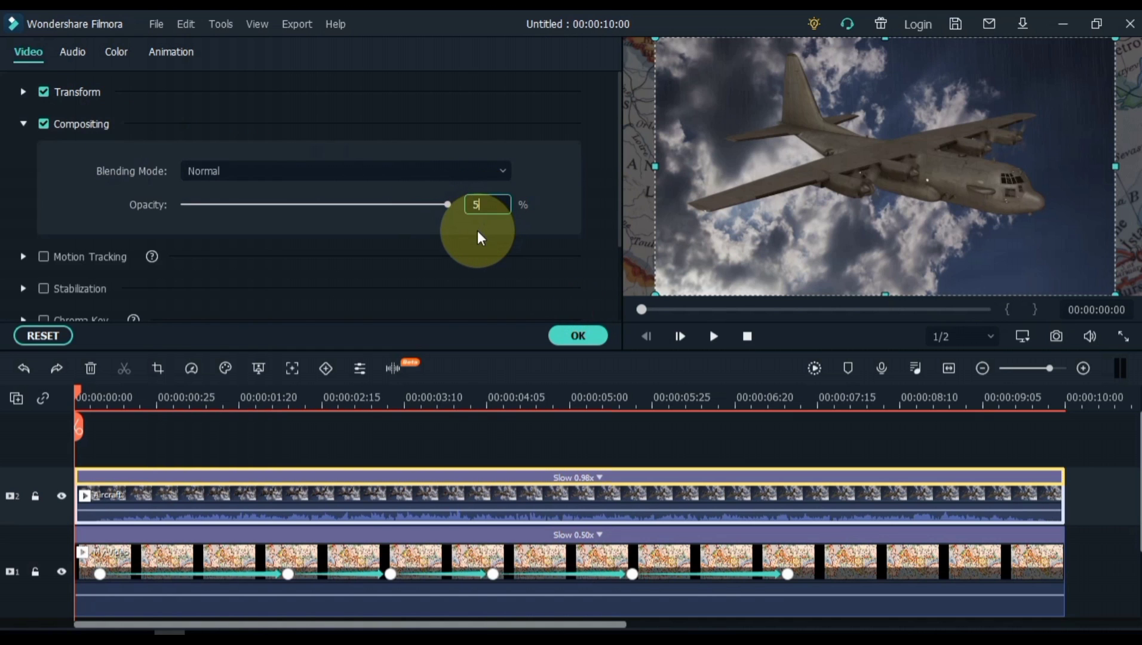
{"action": "type", "text": "0"}
{"action": "key", "text": "Return"}
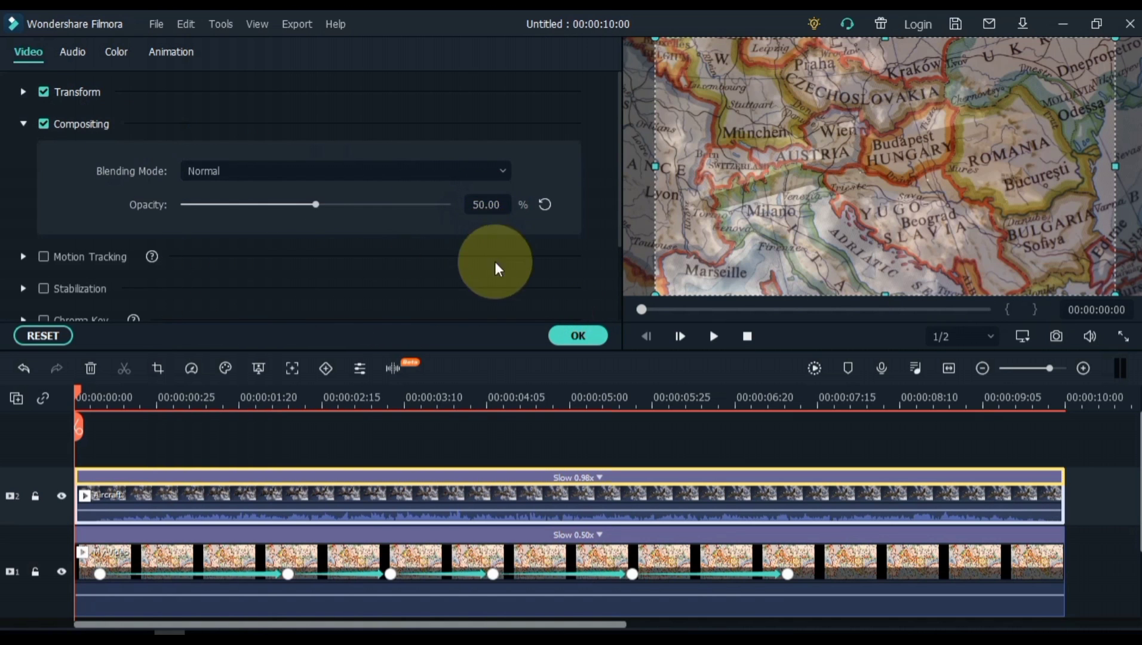
{"action": "left_click", "coordinate": [574, 335]}
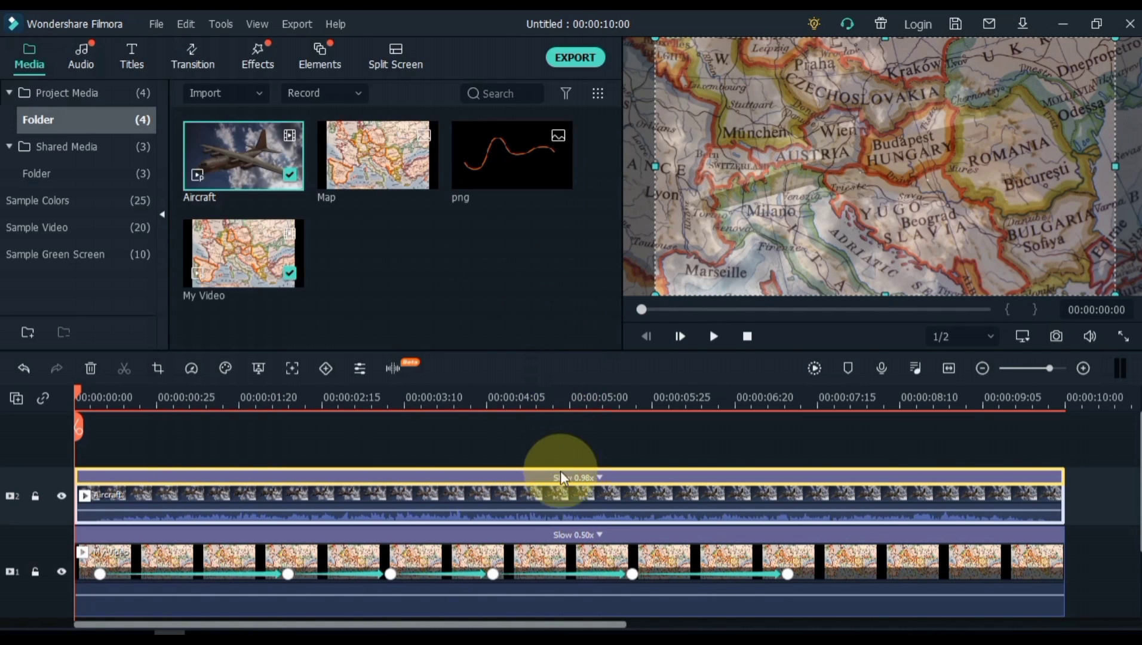
Mute the Aircraft clip by lowering its volume to -∞ dB, and play the combined map and aircraft animation
{"action": "left_click_drag", "start_coordinate": [555, 509], "coordinate": [555, 532]}
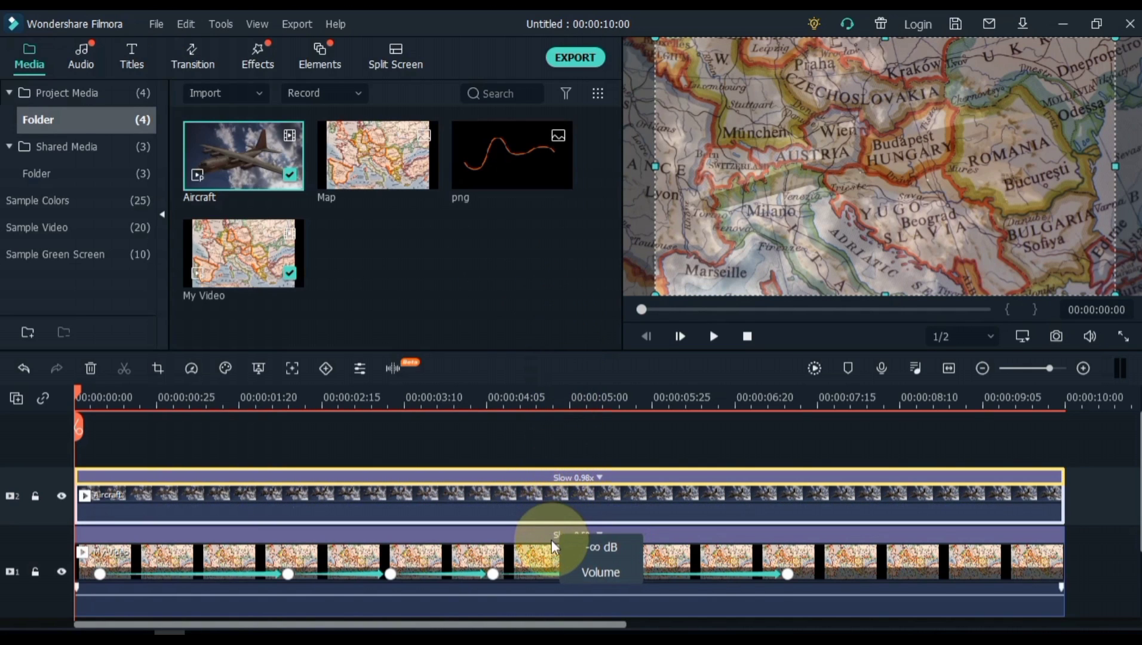
{"action": "left_click", "coordinate": [542, 445]}
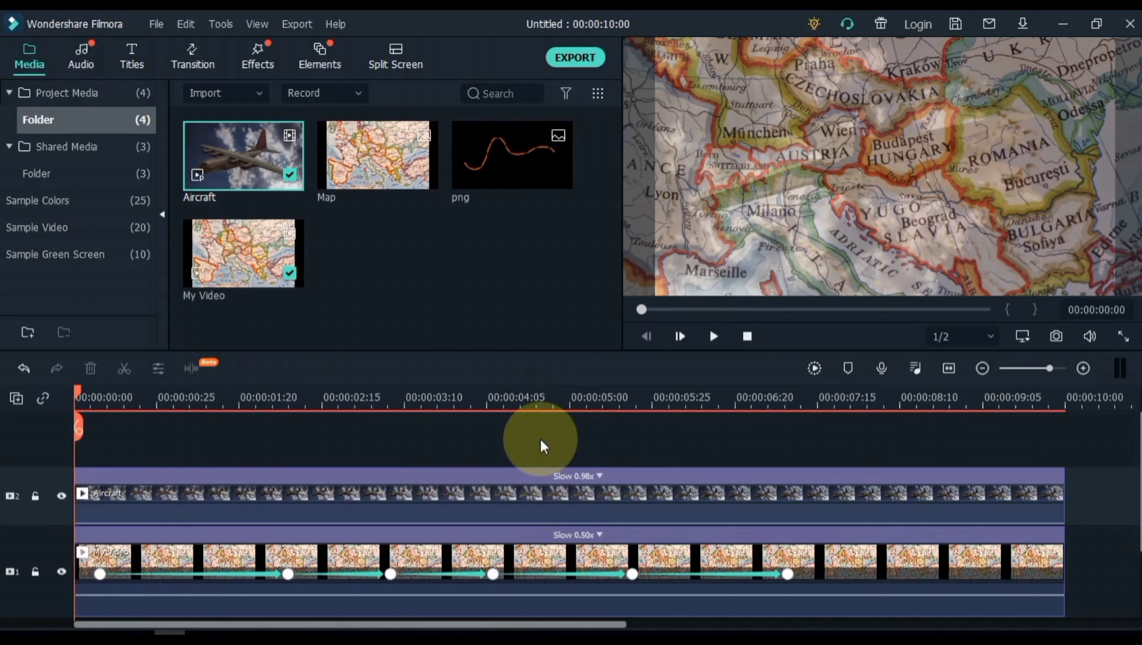
{"action": "left_click", "coordinate": [715, 335]}
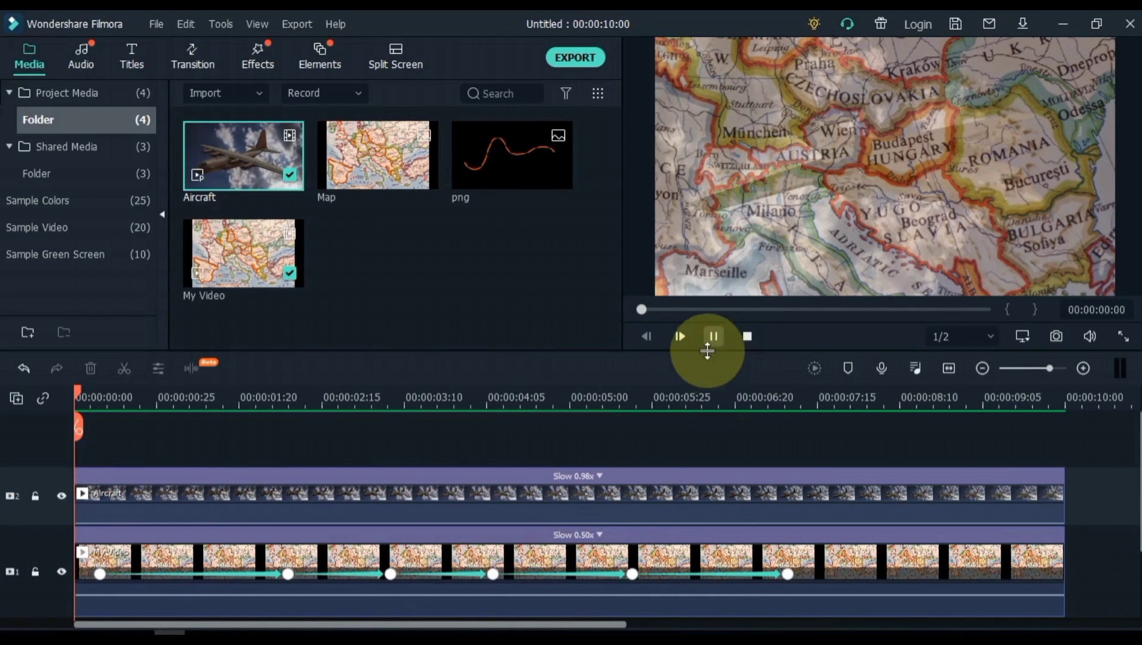